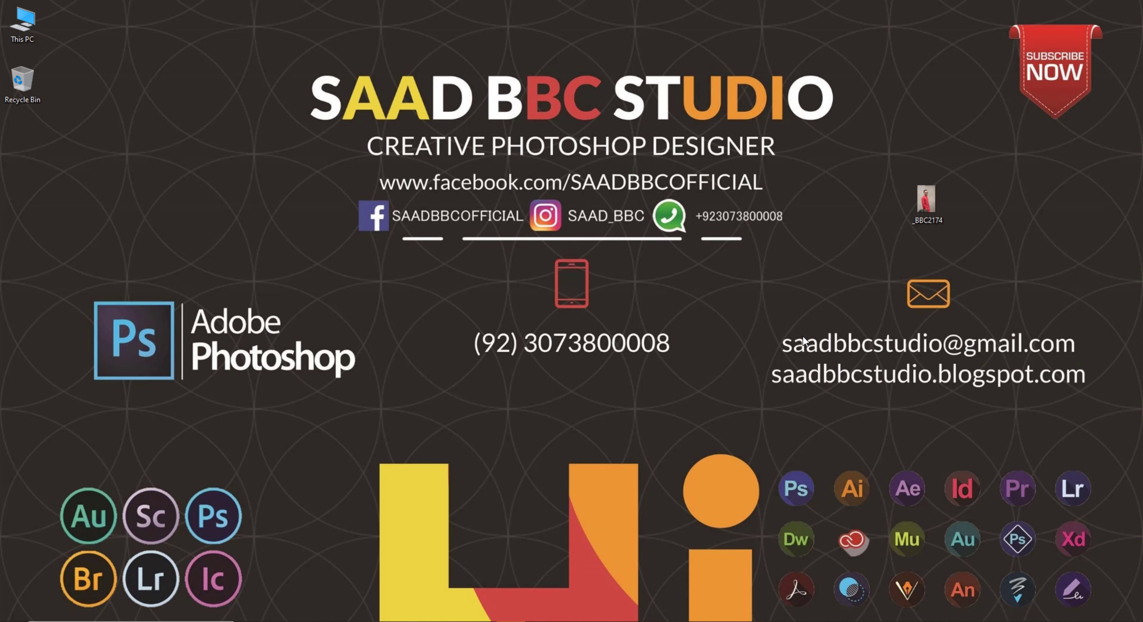
# Preview the photo, then subscribe to the studio's YouTube channel with All notifications
pyautogui.doubleClick(931, 201)
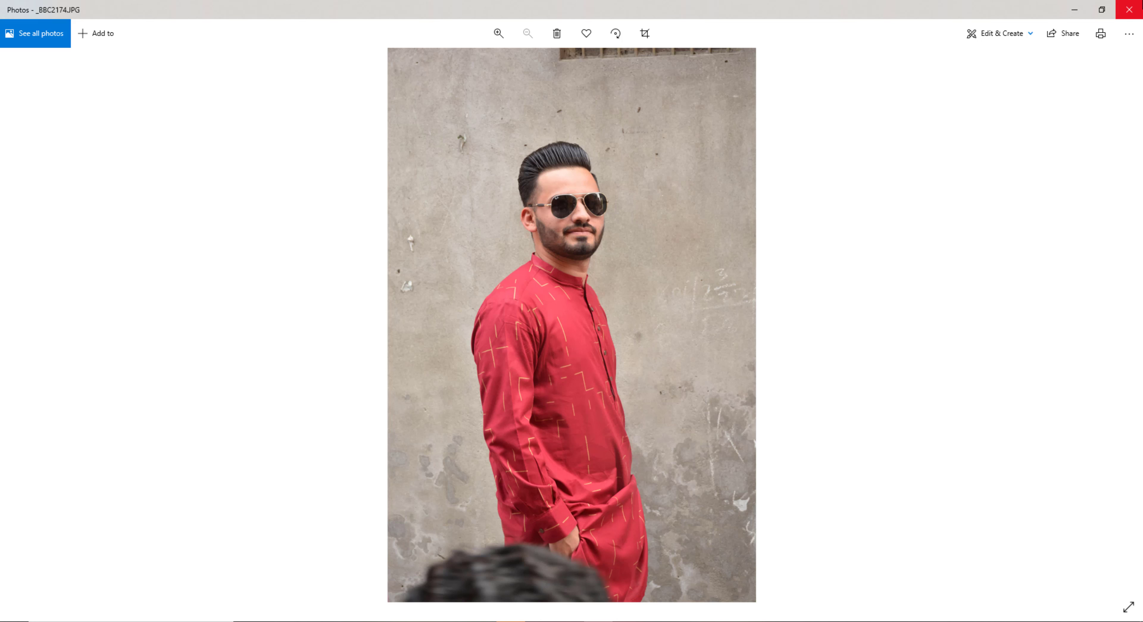
pyautogui.click(1130, 10)
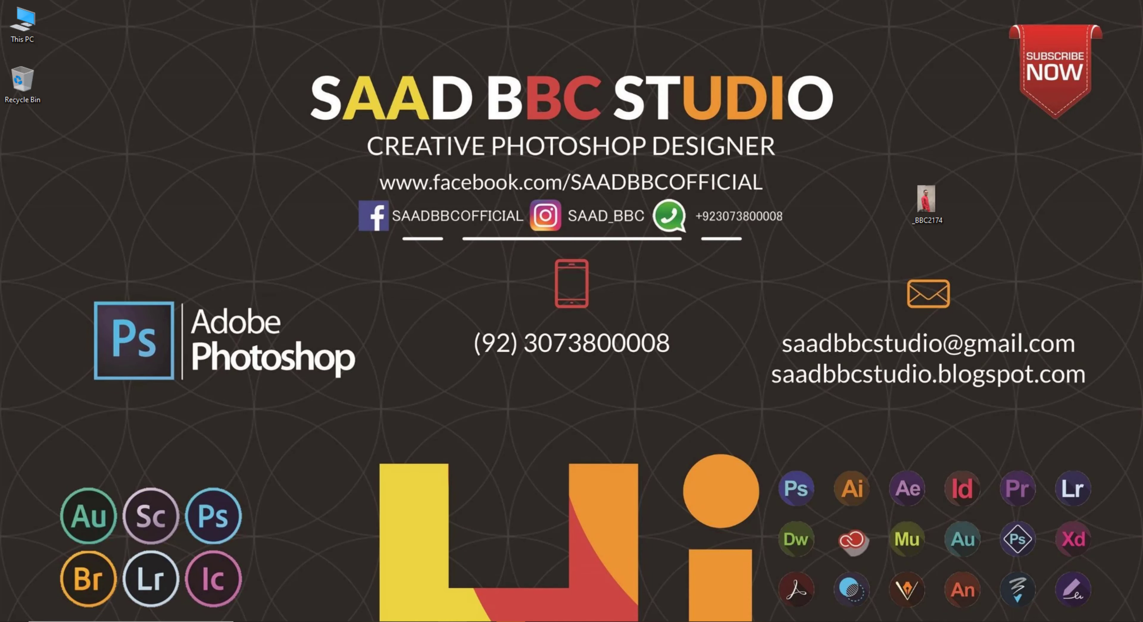
pyautogui.hotkey('alt', 'Tab')
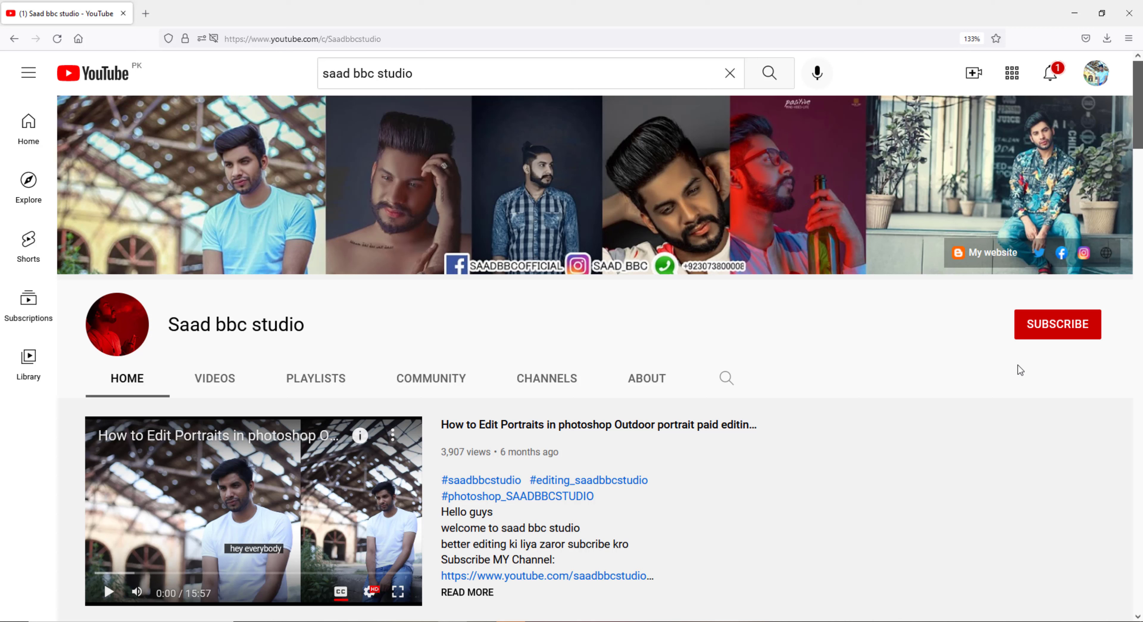
pyautogui.click(1049, 335)
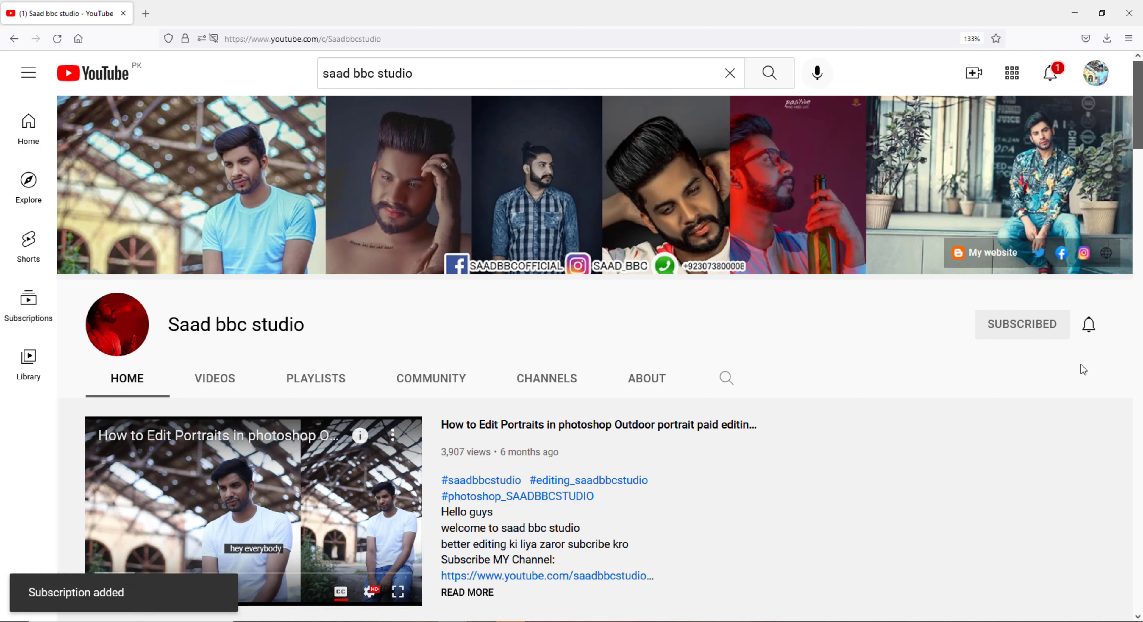
pyautogui.click(1088, 326)
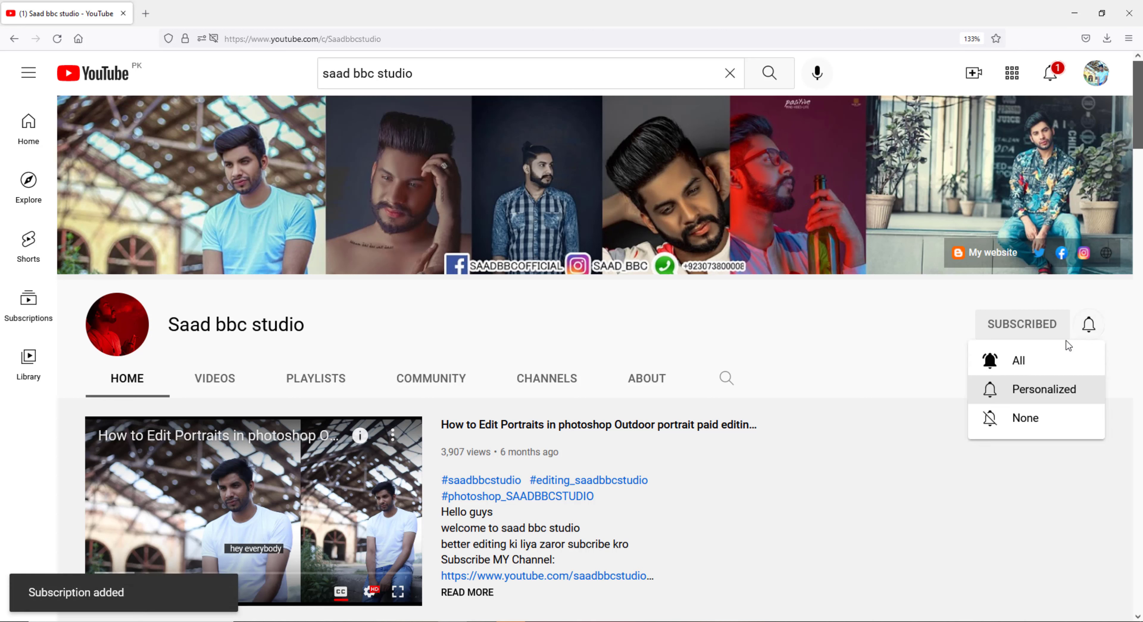
pyautogui.click(1029, 369)
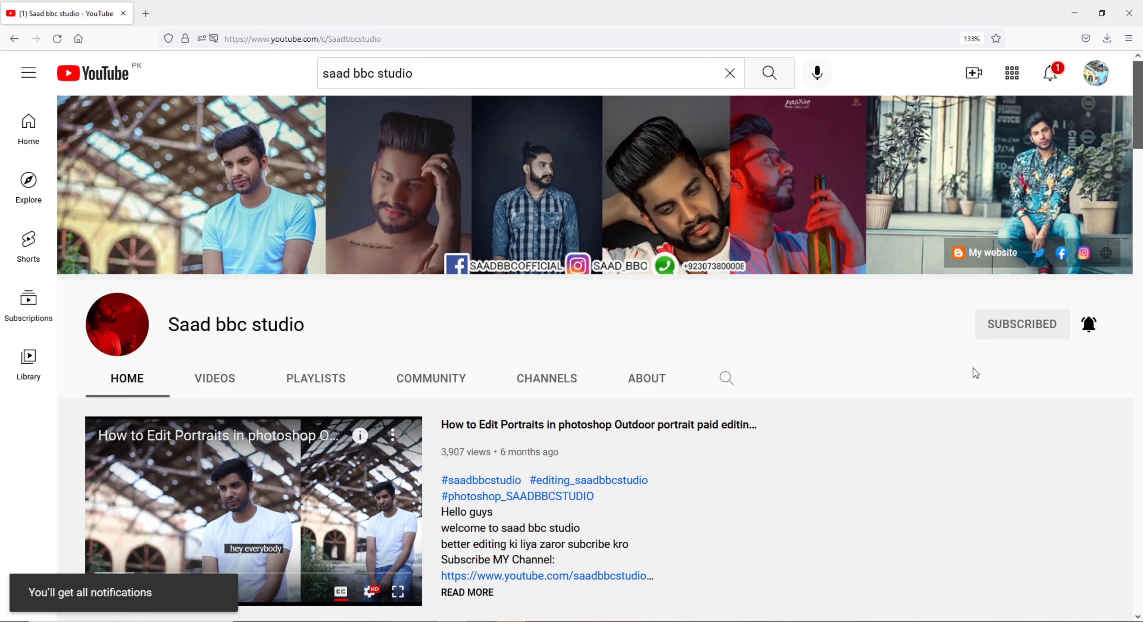
# Scroll down through the channel page, then close Firefox
pyautogui.scroll(-5, 978, 356)
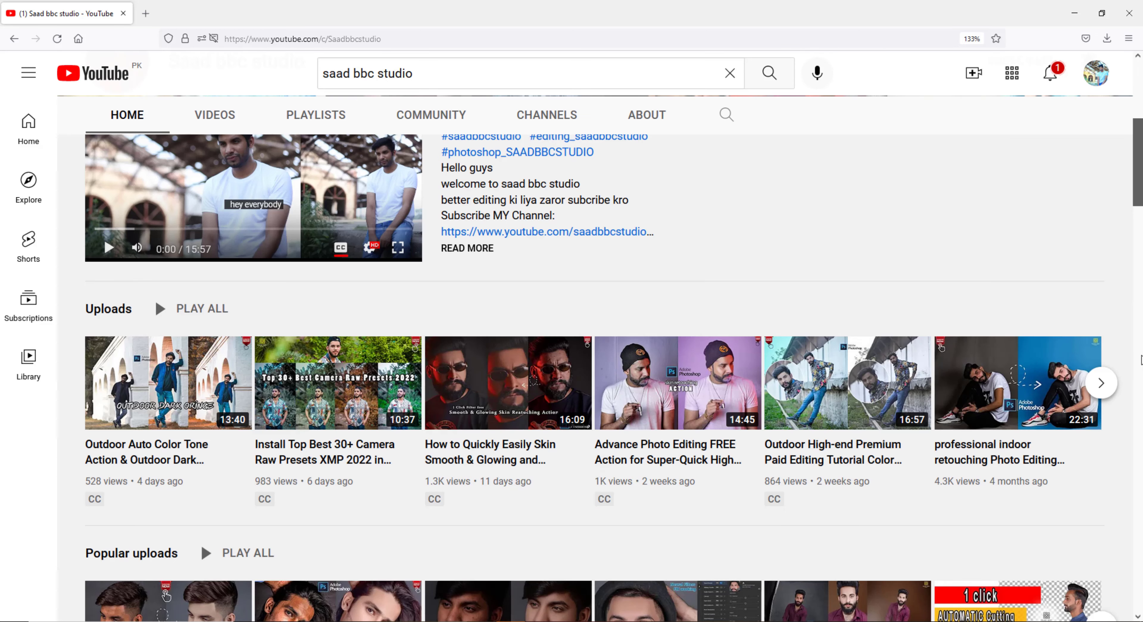
pyautogui.scroll(-3, 1140, 359)
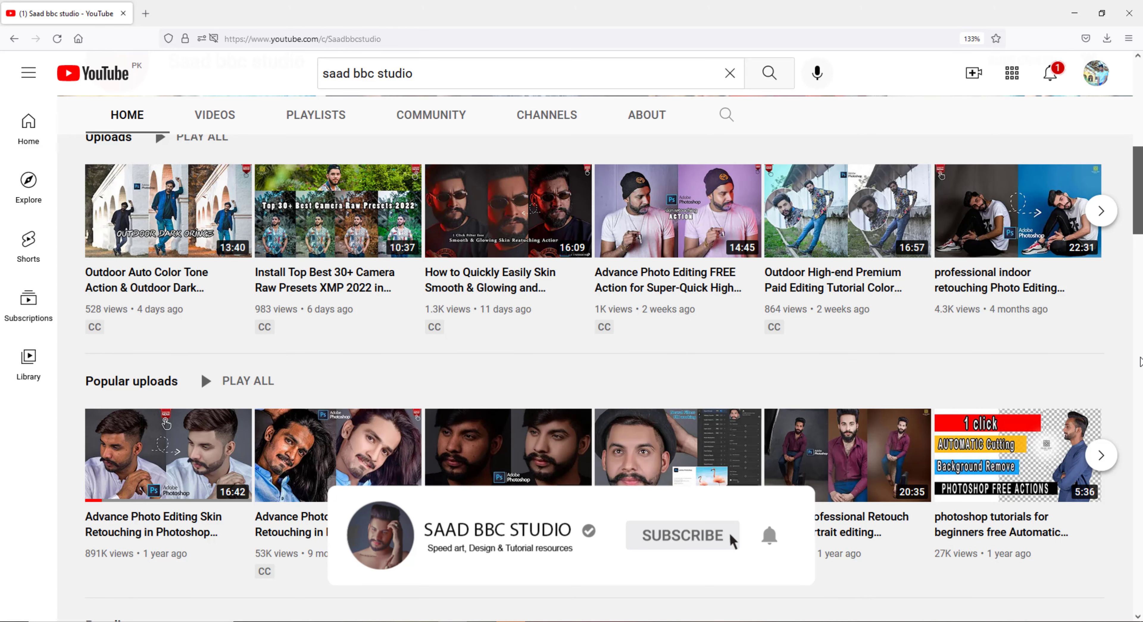
pyautogui.scroll(-2, 1136, 363)
pyautogui.scroll(-2, 1135, 363)
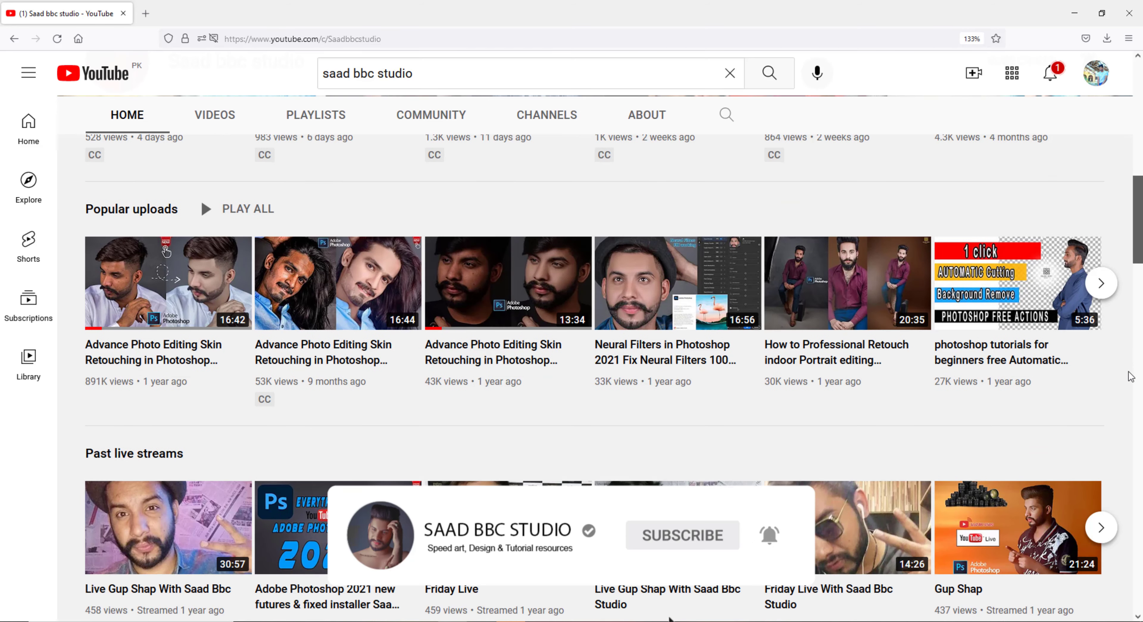
pyautogui.scroll(-2, 1131, 371)
pyautogui.scroll(-3, 1129, 379)
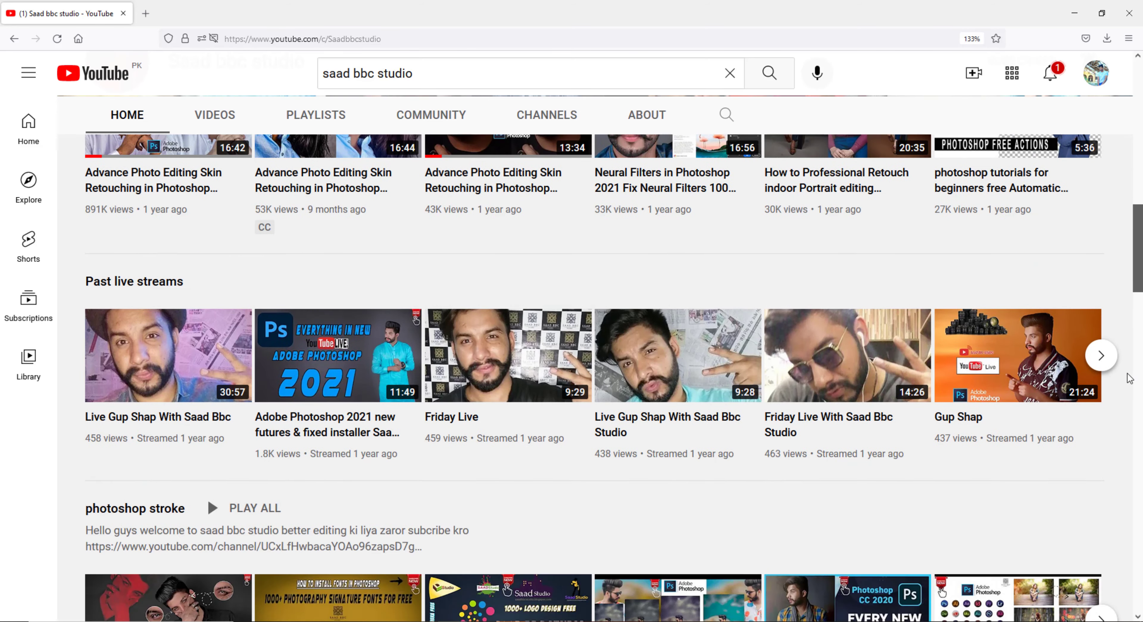
pyautogui.scroll(-3, 1129, 379)
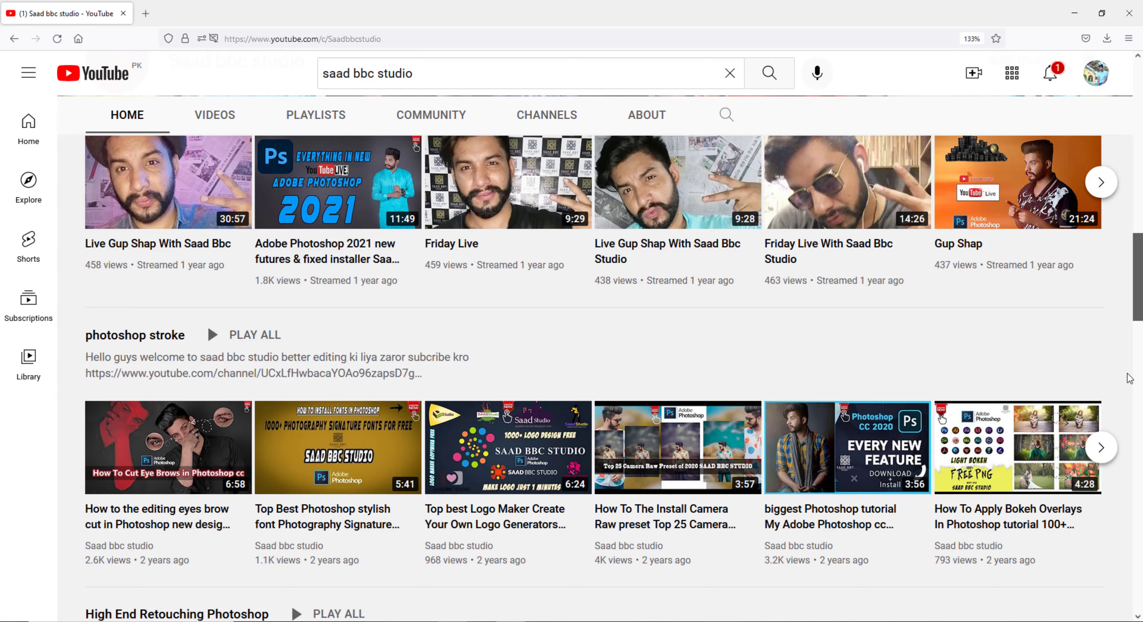
pyautogui.scroll(-6, 1129, 378)
pyautogui.scroll(-2, 1129, 378)
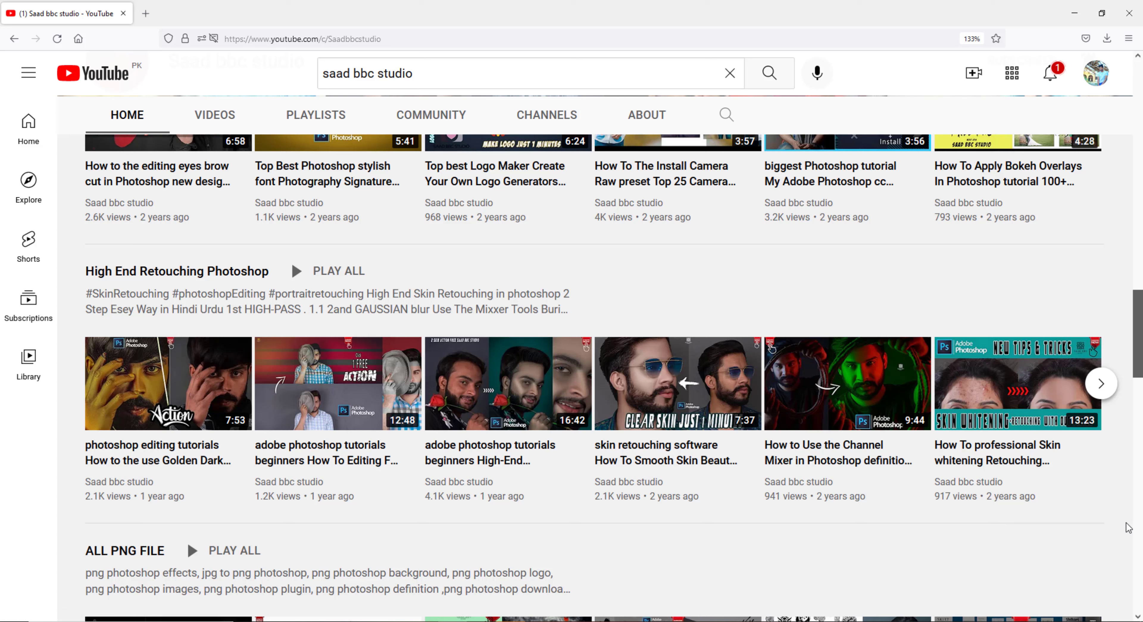
pyautogui.scroll(-5, 1106, 505)
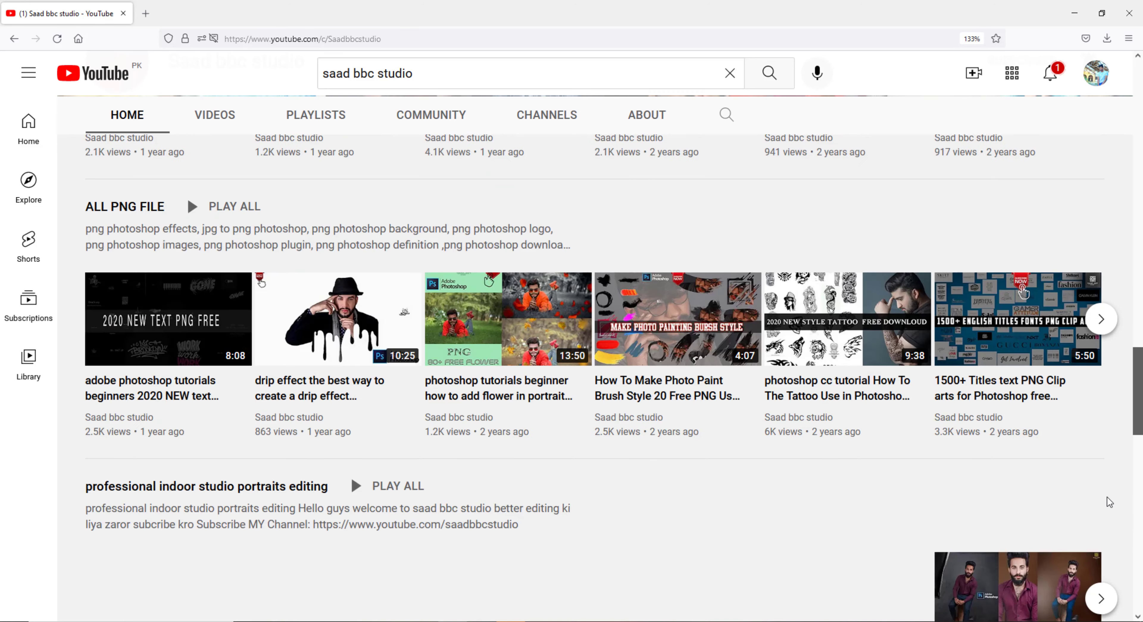
pyautogui.scroll(-3, 1106, 505)
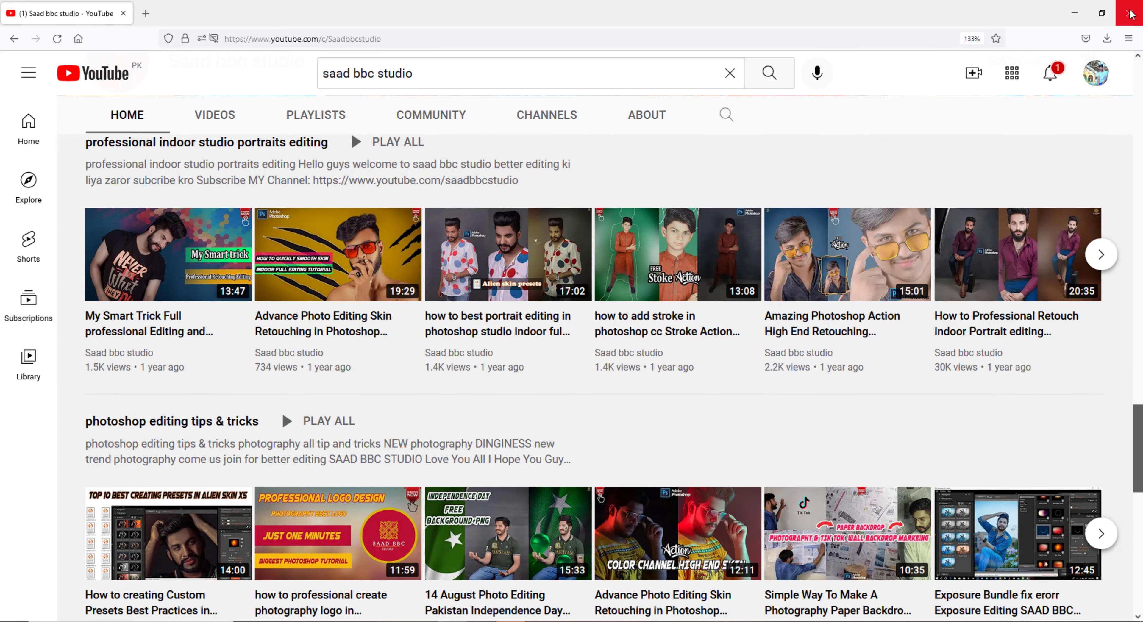
pyautogui.click(1129, 12)
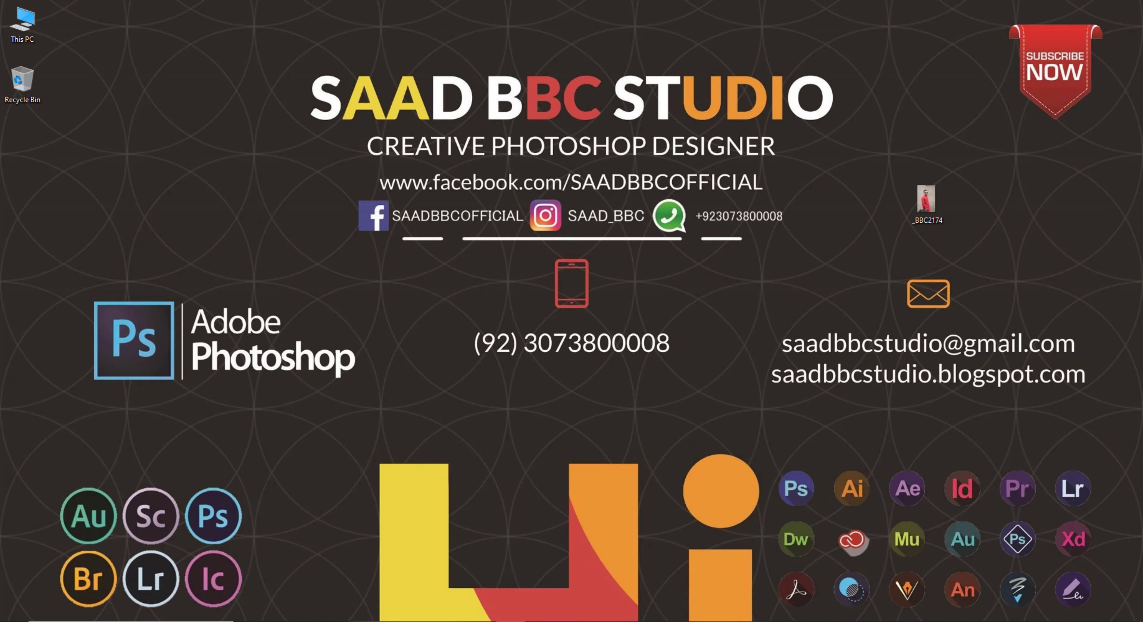
# Launch Photoshop and open _BBC2174 from the Desktop
pyautogui.click(354, 619)
pyautogui.doubleClick(426, 345)
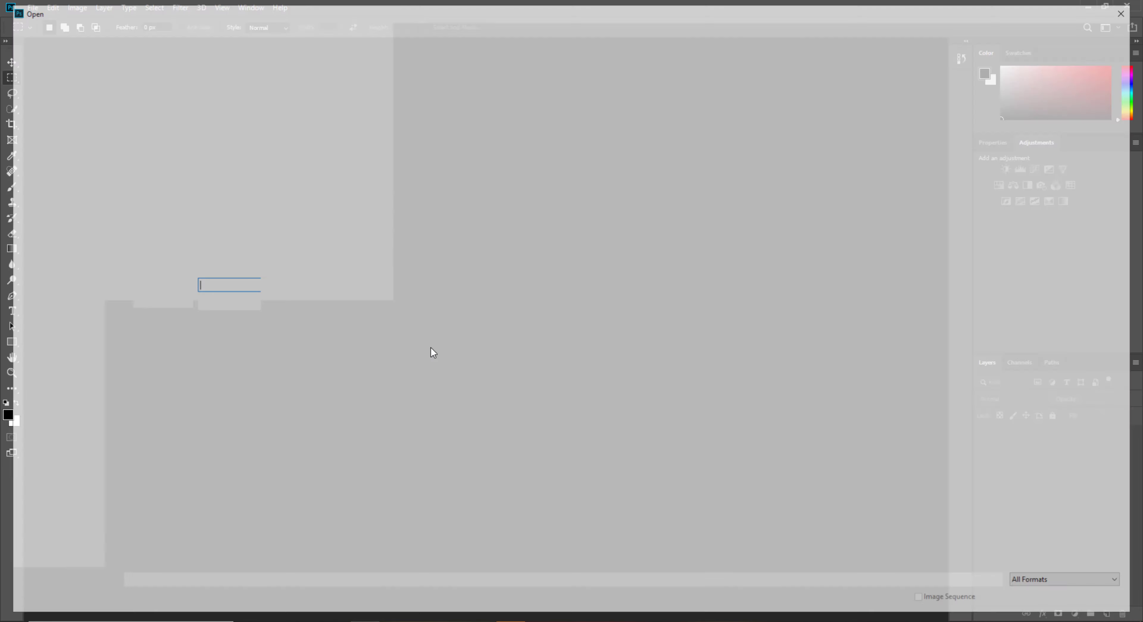
pyautogui.click(47, 280)
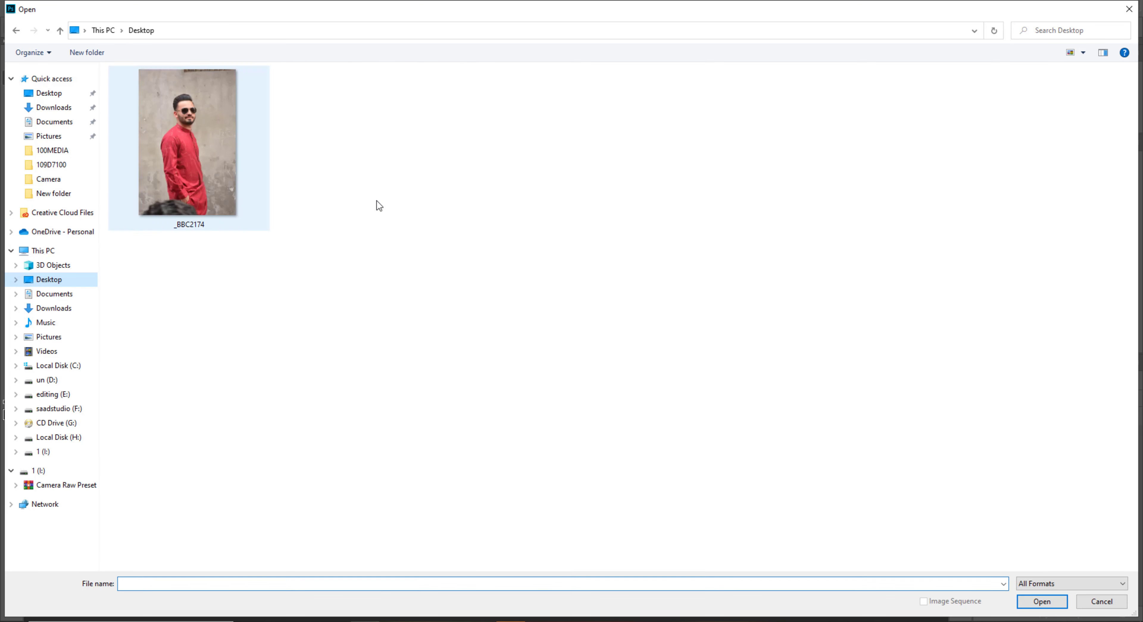
pyautogui.doubleClick(187, 156)
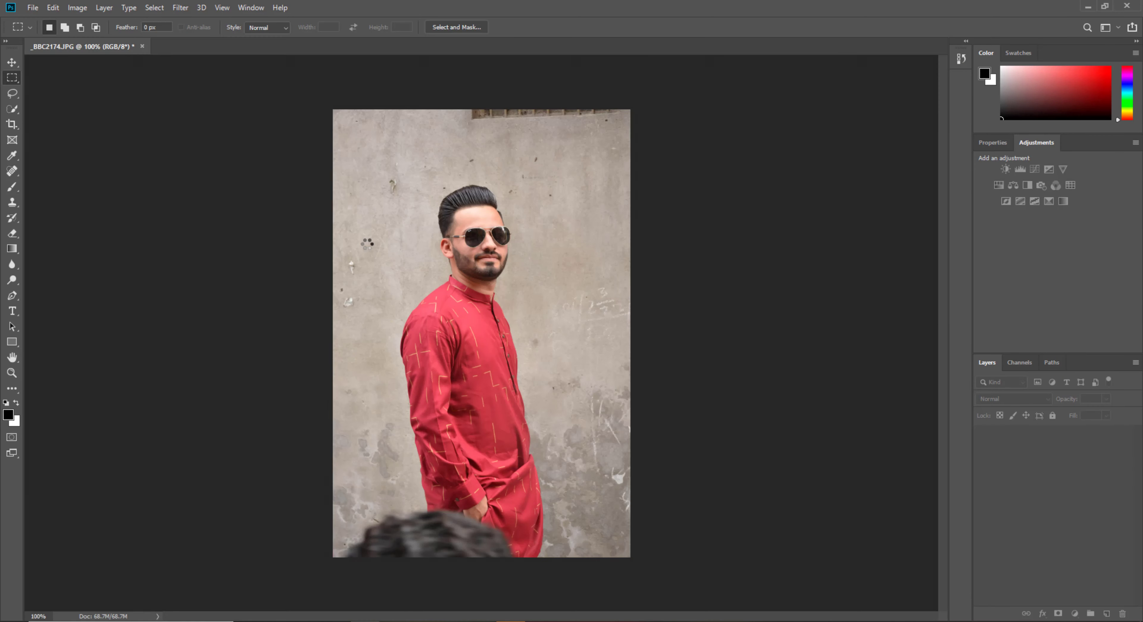
# Zoom in on the man's face and hair, then fit the whole photo on screen
pyautogui.press('z')
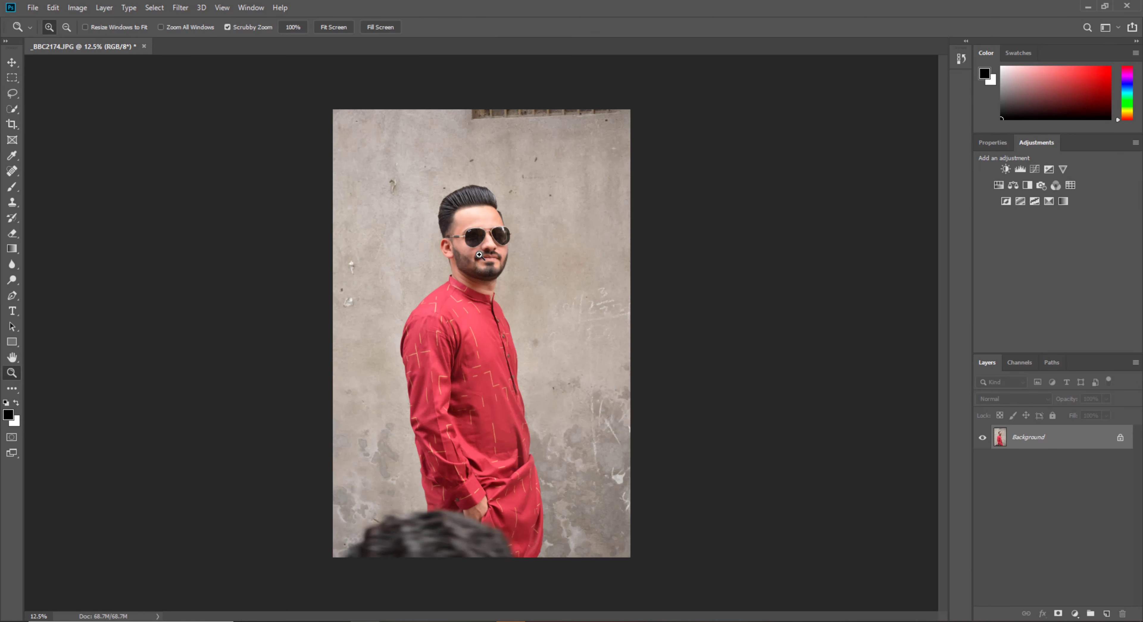
pyautogui.moveTo(479, 255); pyautogui.dragTo(460, 271)
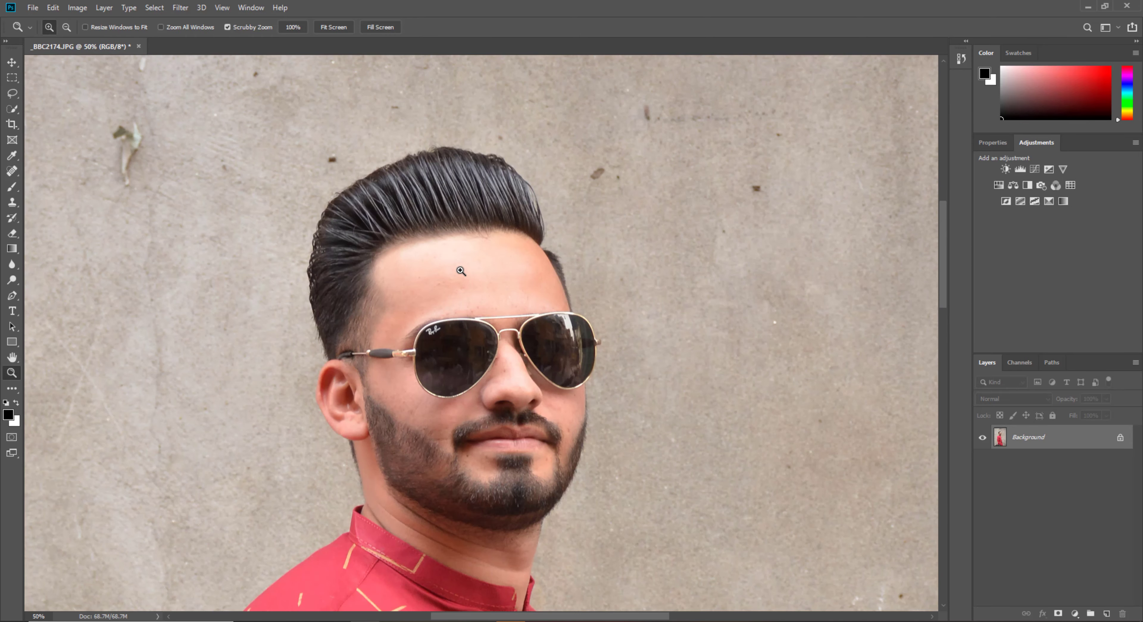
pyautogui.click(463, 273)
pyautogui.rightClick(484, 302)
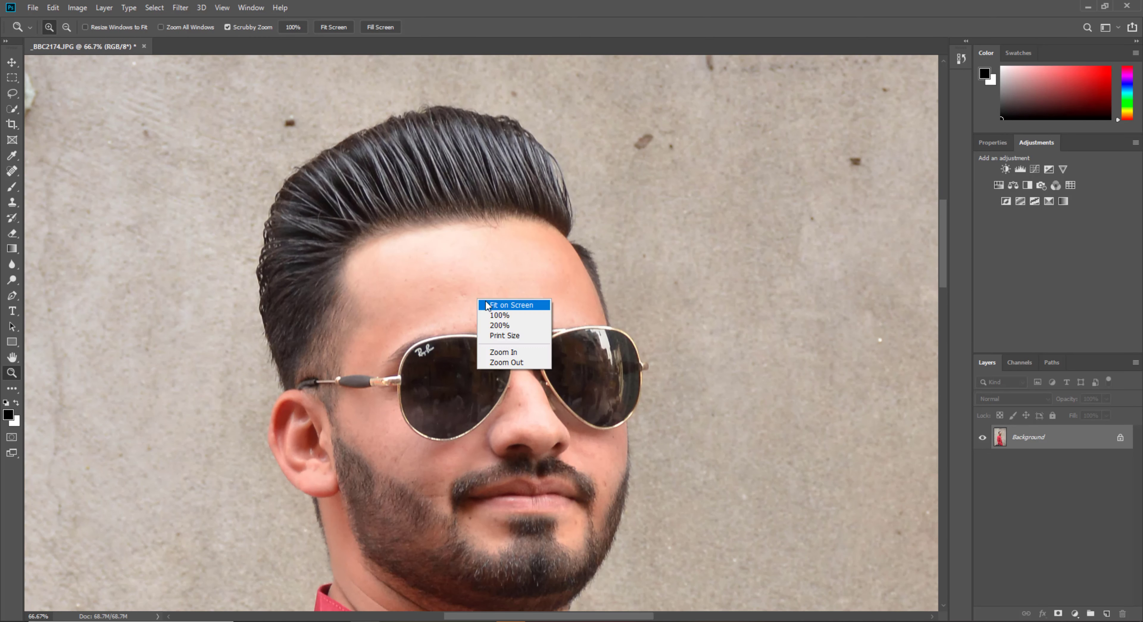
pyautogui.click(511, 305)
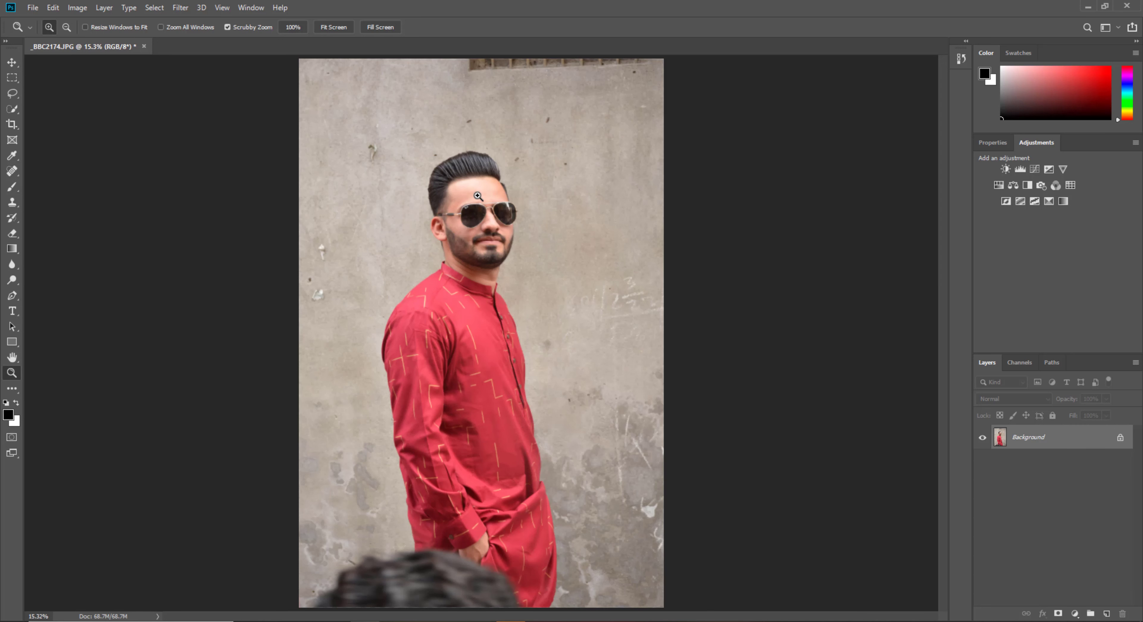
pyautogui.click(473, 181)
pyautogui.rightClick(473, 181)
pyautogui.click(489, 186)
pyautogui.rightClick(506, 166)
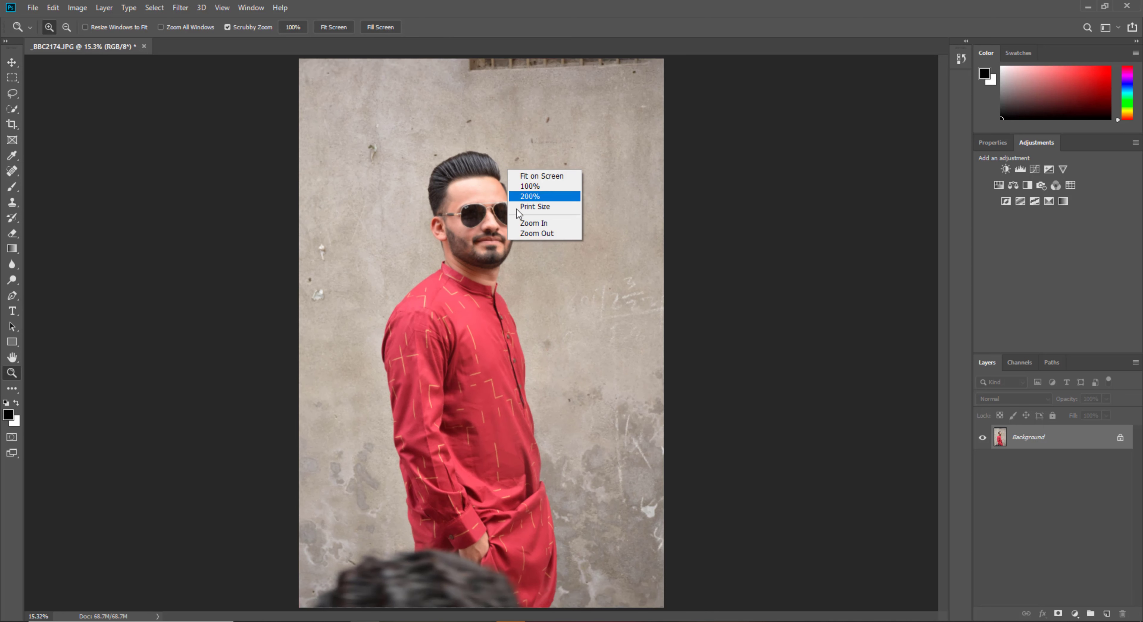
pyautogui.click(532, 240)
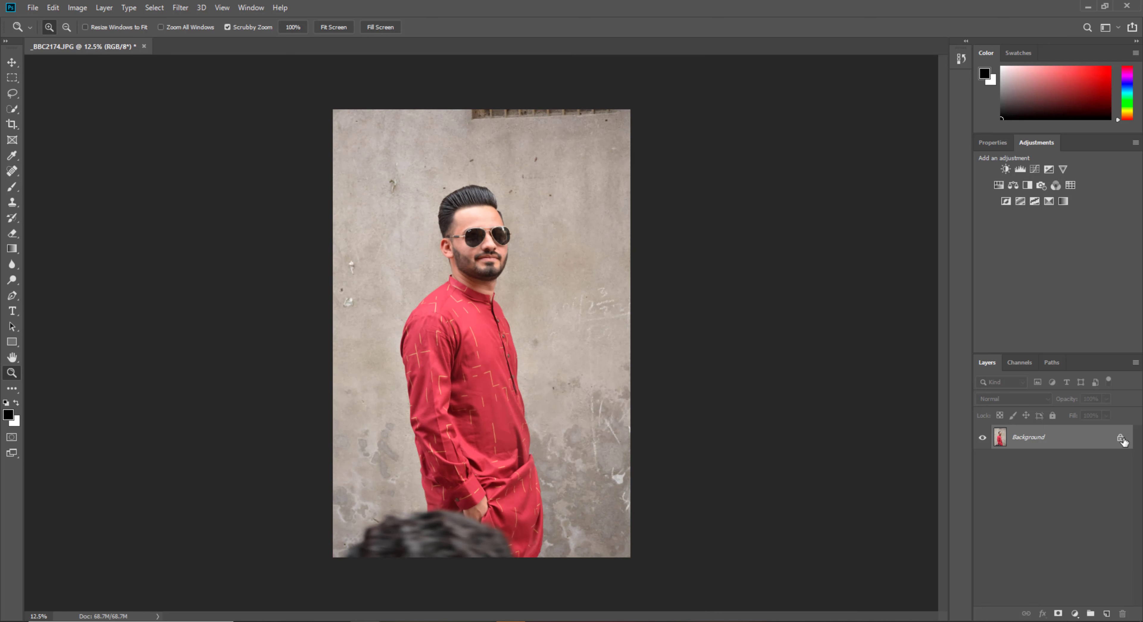
# Unlock the Background into Layer 0 and drag the photo down, leaving a transparent top strip
pyautogui.click(1120, 438)
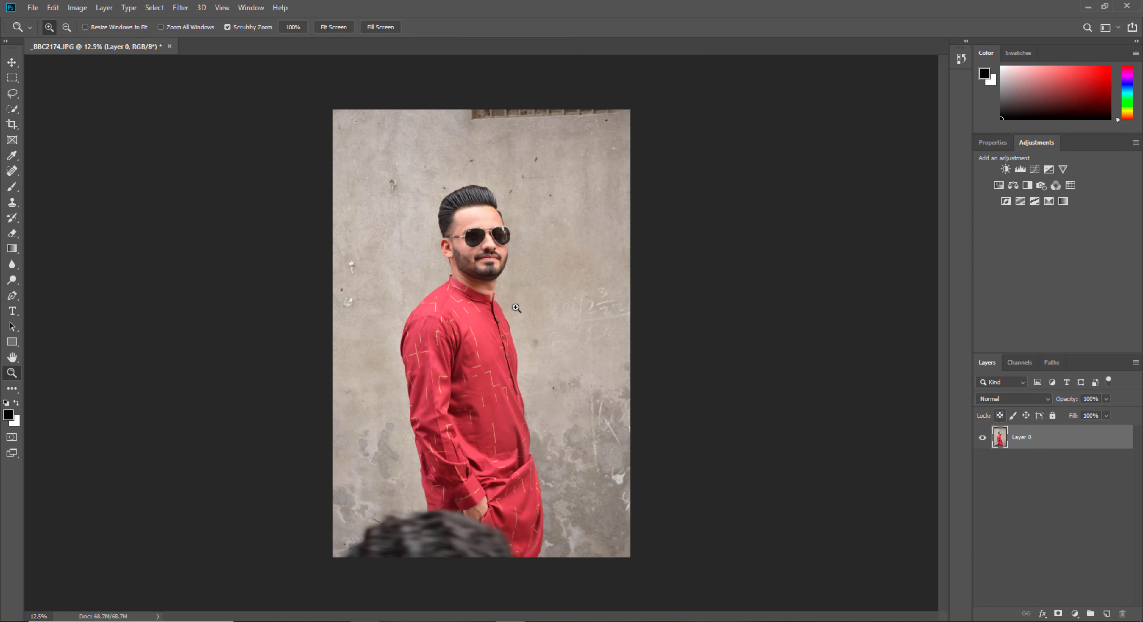
pyautogui.click(12, 62)
pyautogui.moveTo(499, 198); pyautogui.dragTo(504, 232)
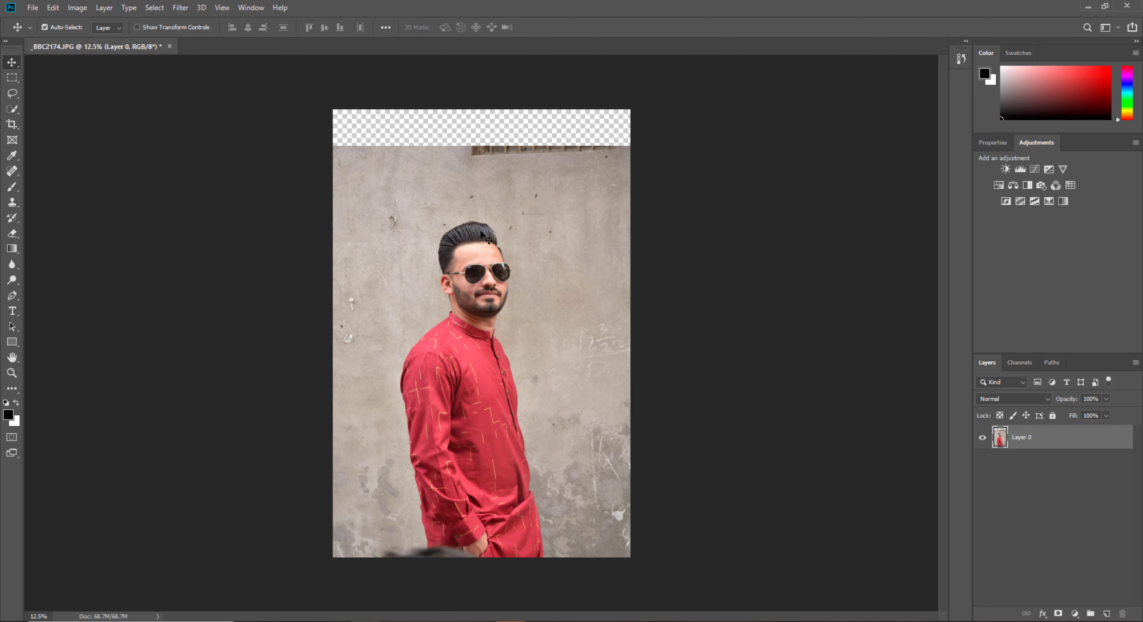
pyautogui.moveTo(482, 234); pyautogui.dragTo(483, 245)
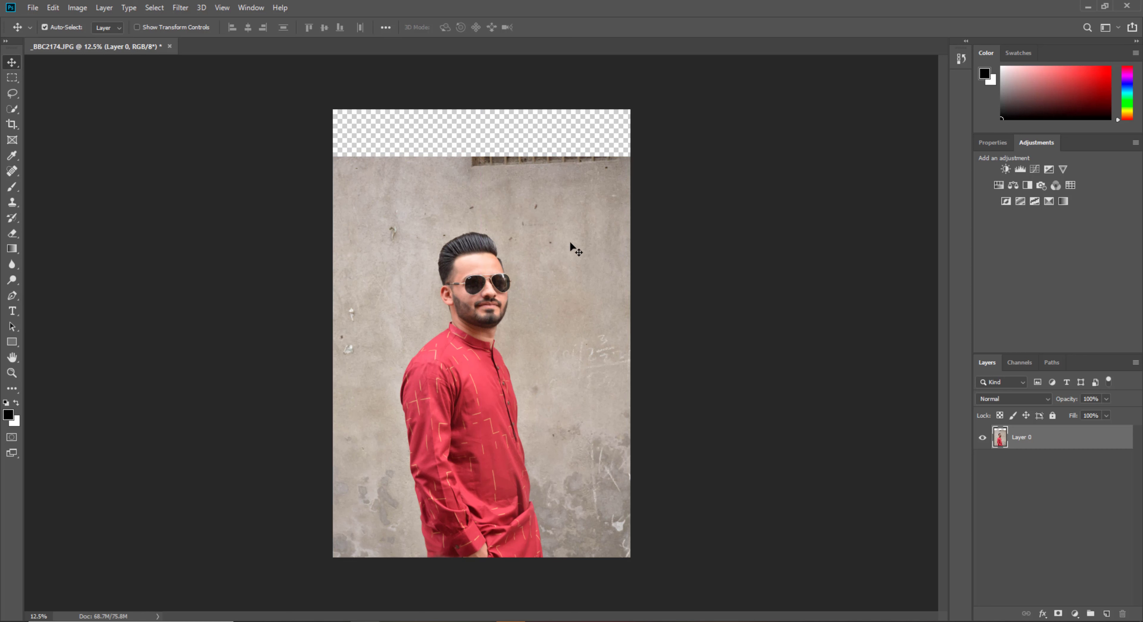
pyautogui.moveTo(561, 240)
pyautogui.mouseDown()
pyautogui.moveTo(565, 203)
pyautogui.moveTo(558, 215)
pyautogui.mouseUp()
# Zoom in on the man's face, then fit the image back on screen
pyautogui.click(11, 372)
pyautogui.click(443, 280)
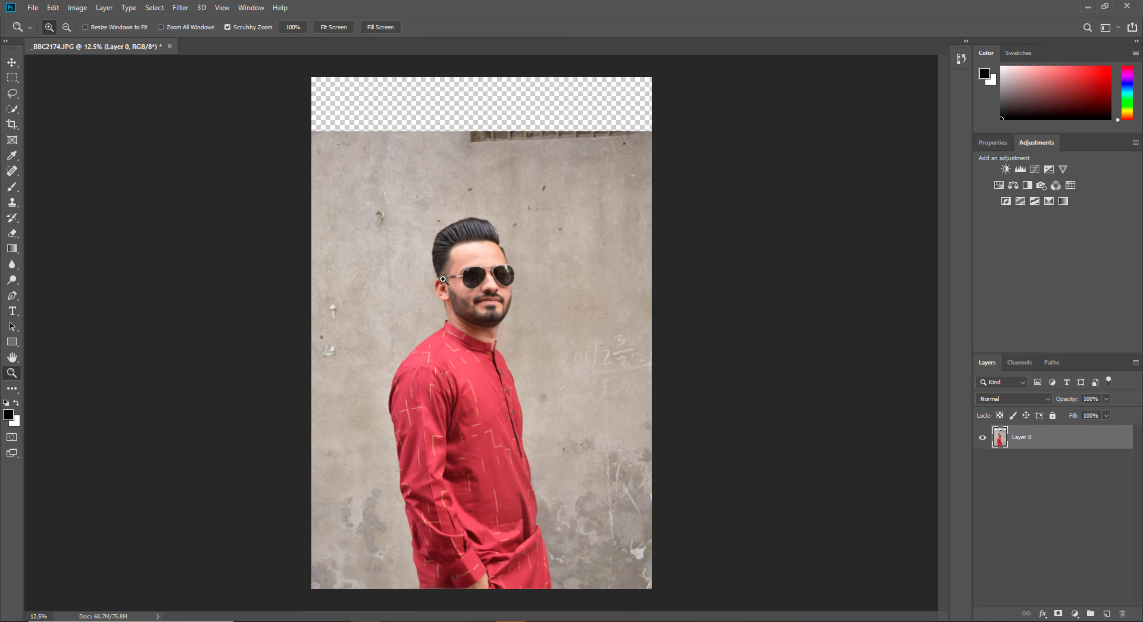
pyautogui.moveTo(443, 280); pyautogui.dragTo(513, 255)
pyautogui.hotkey('ctrl', '0')
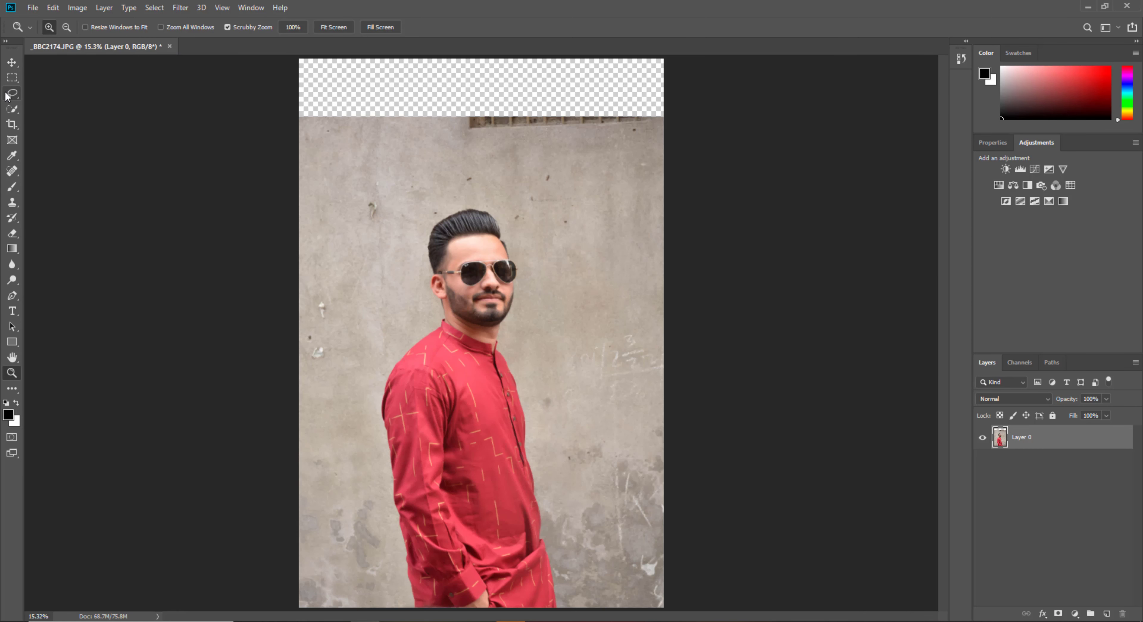
# Select the man automatically with Select > Subject
pyautogui.click(12, 108)
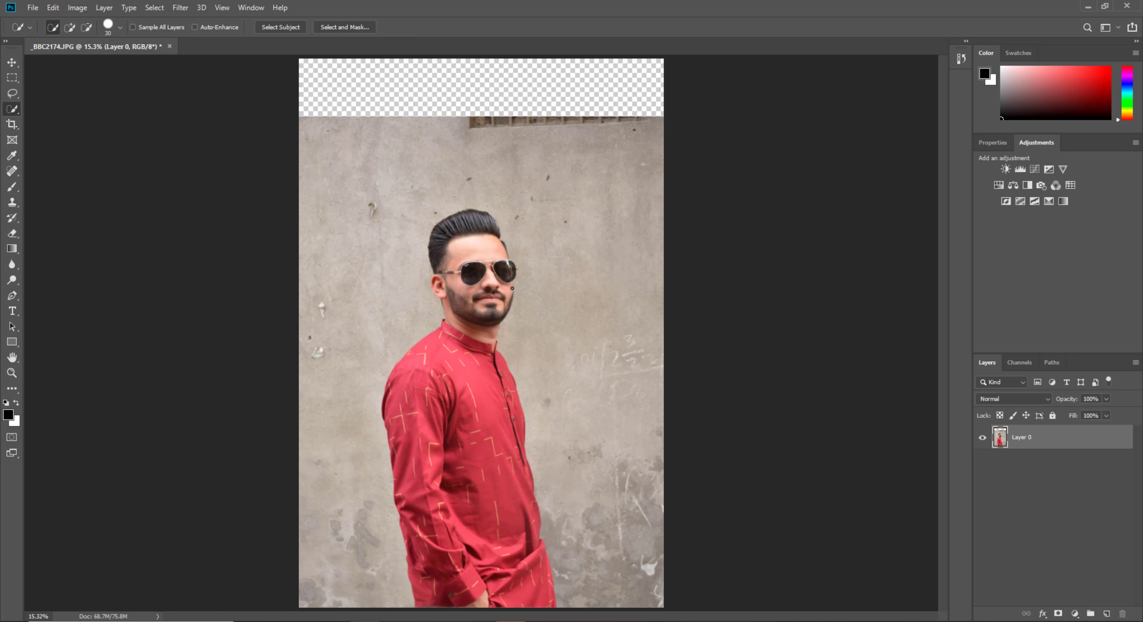
pyautogui.rightClick(12, 111)
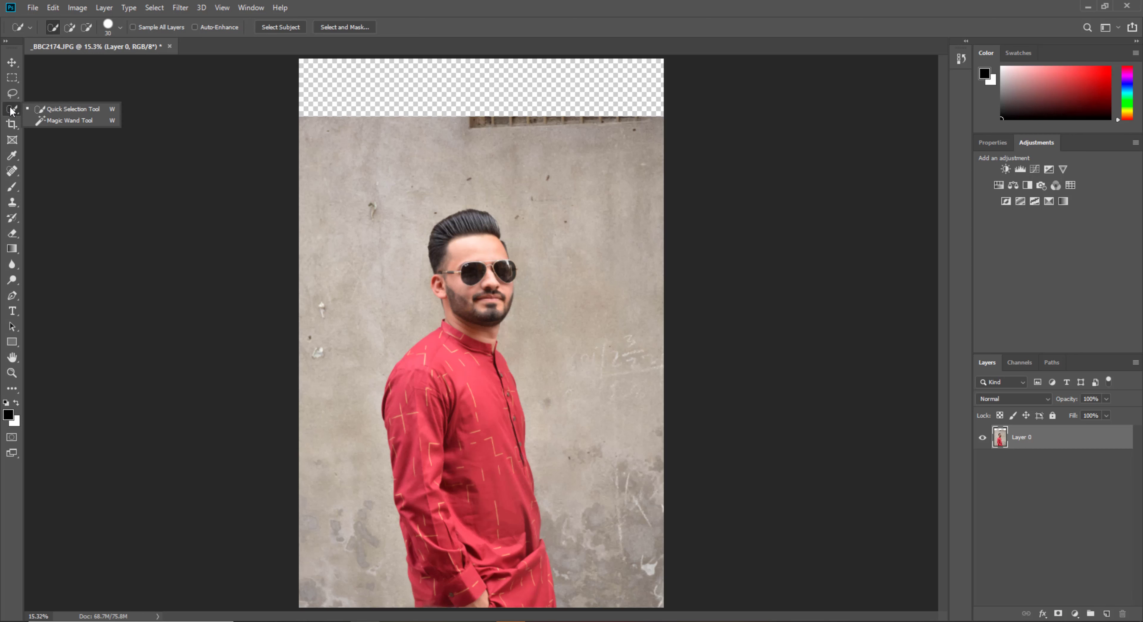
pyautogui.click(58, 110)
pyautogui.click(154, 8)
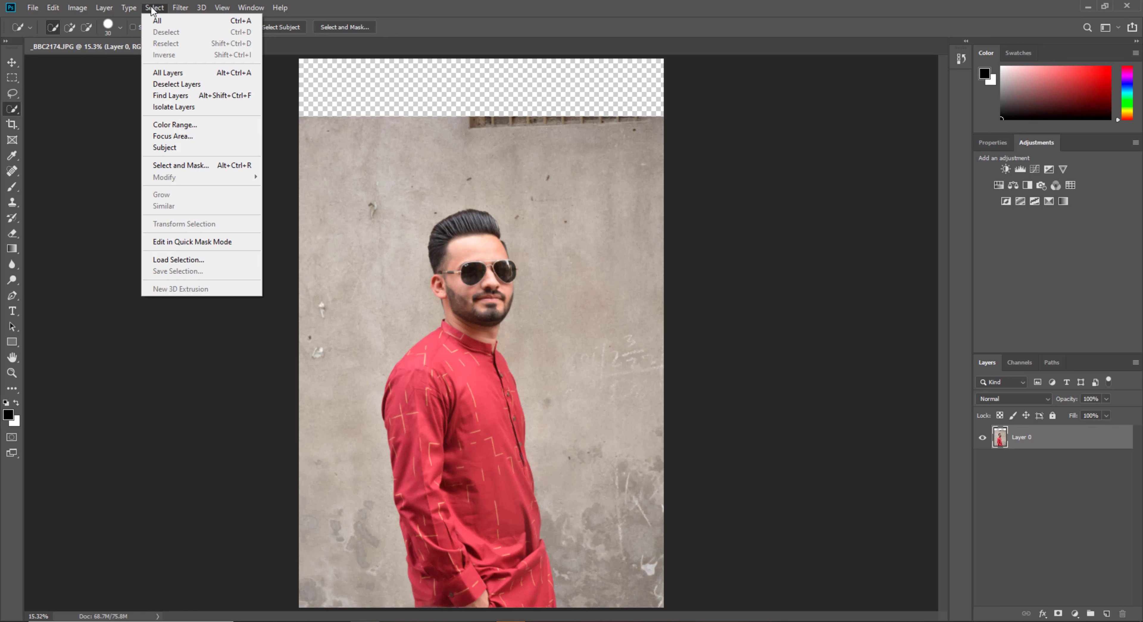
pyautogui.click(187, 146)
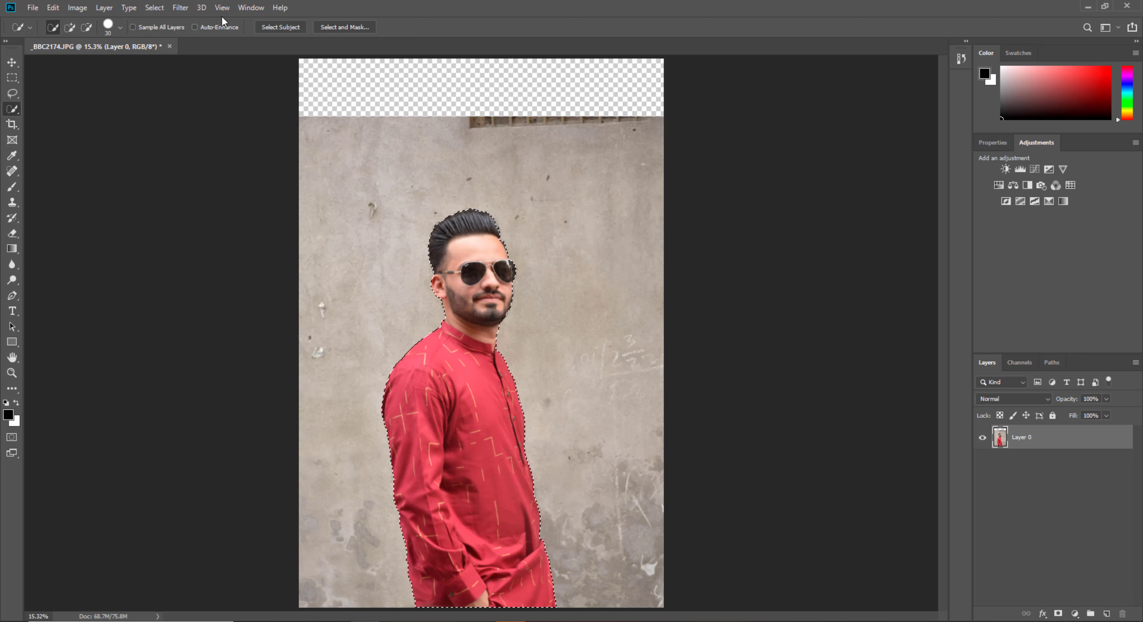
pyautogui.click(154, 7)
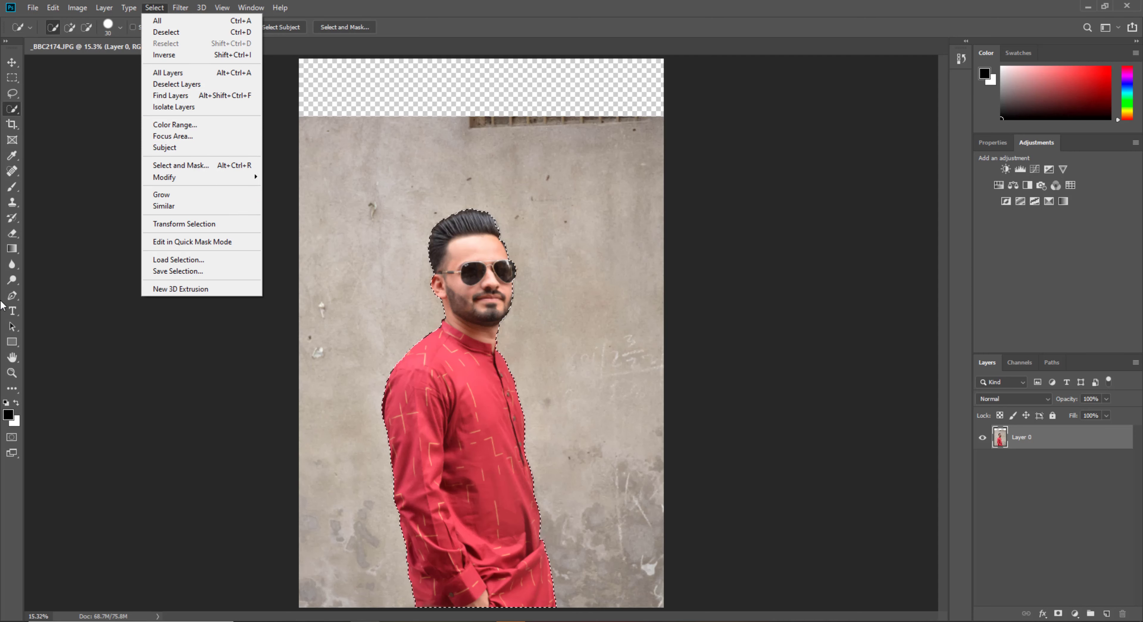
# Zoom in on the face, set Quick Selection to Add, adjust brush size, and enter Select and Mask
pyautogui.click(12, 373)
pyautogui.click(491, 286)
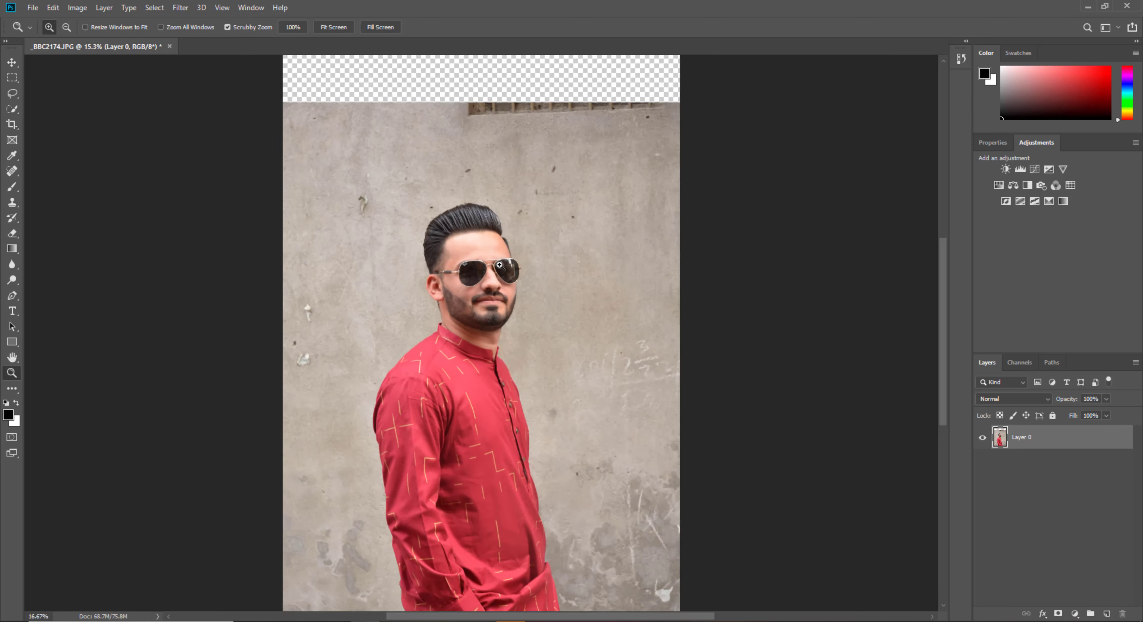
pyautogui.scroll(2, 510, 293)
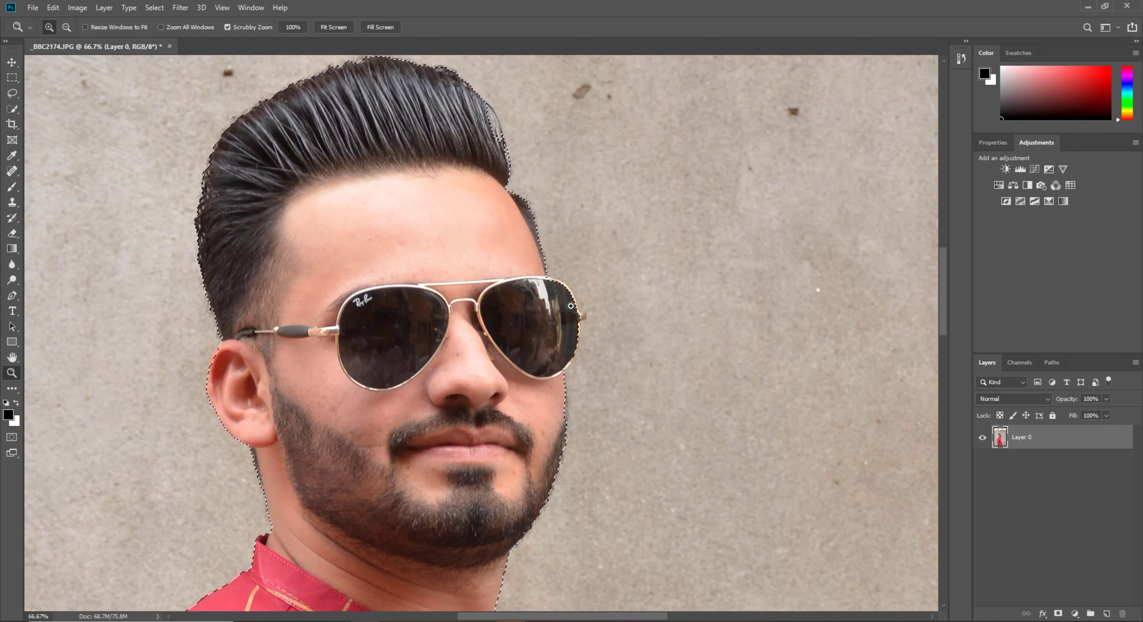
pyautogui.scroll(2, 528, 301)
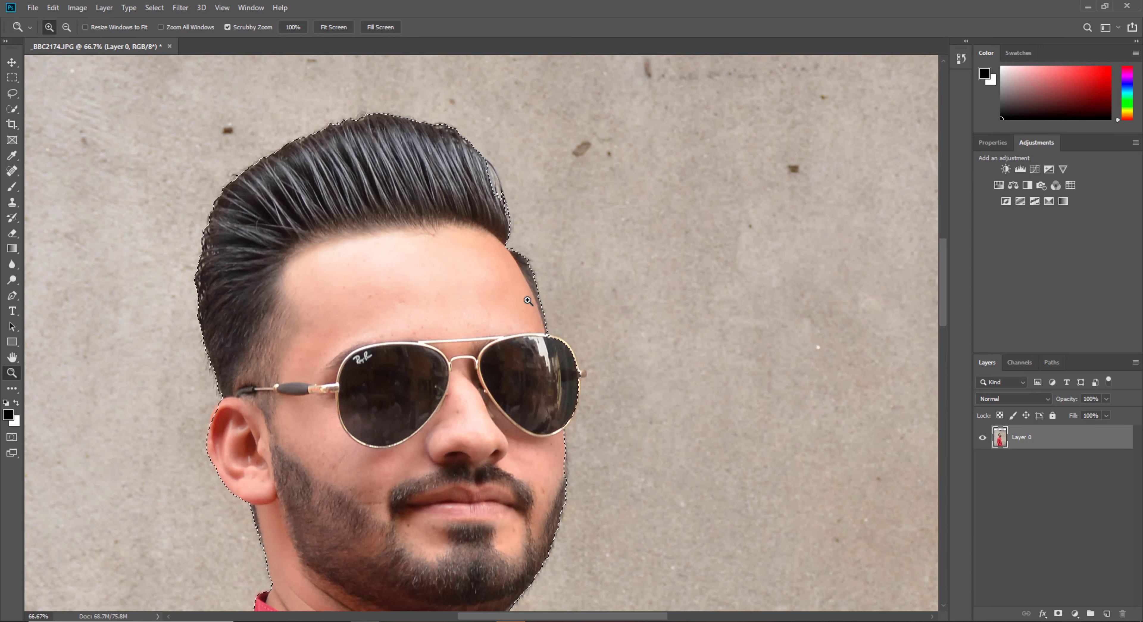
pyautogui.click(12, 108)
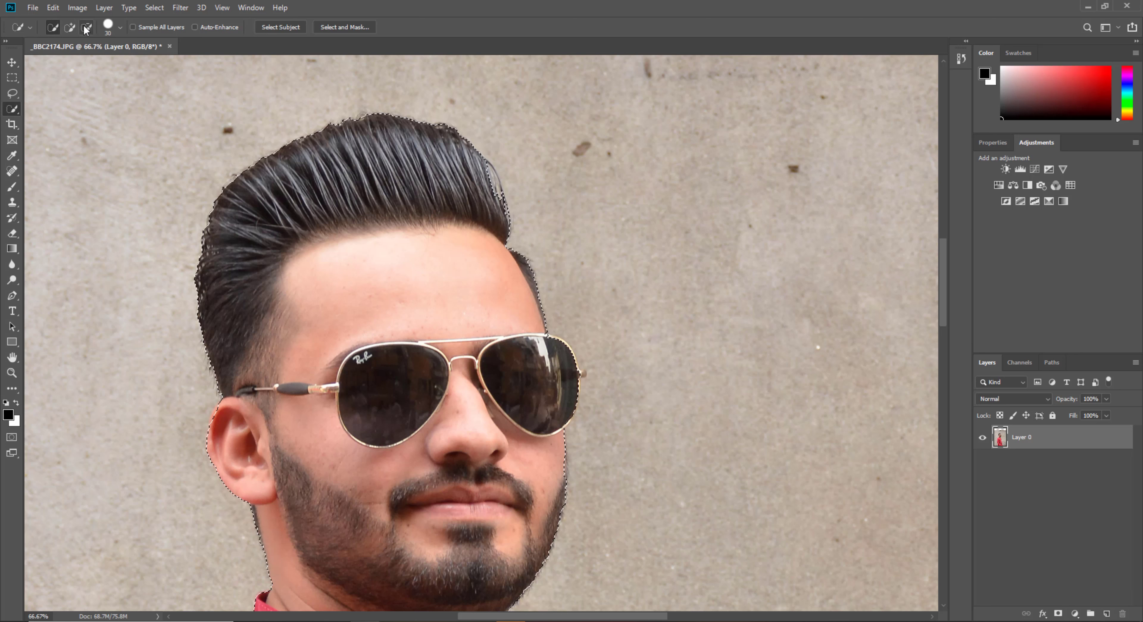
pyautogui.click(70, 27)
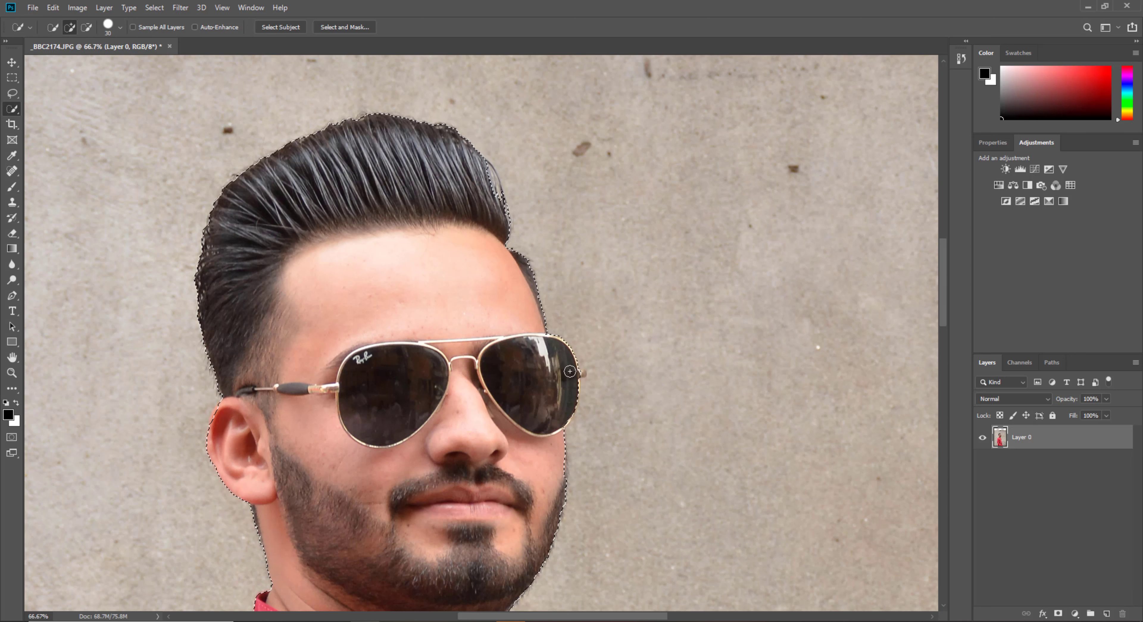
pyautogui.press('[')
pyautogui.press('[')
pyautogui.press(']')
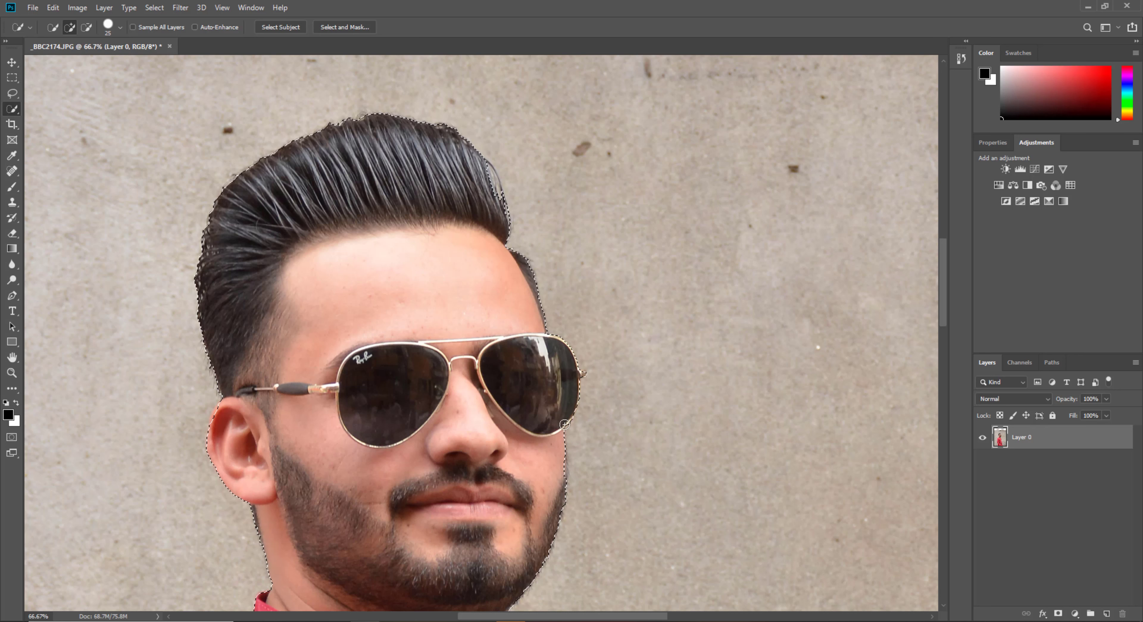
pyautogui.click(356, 27)
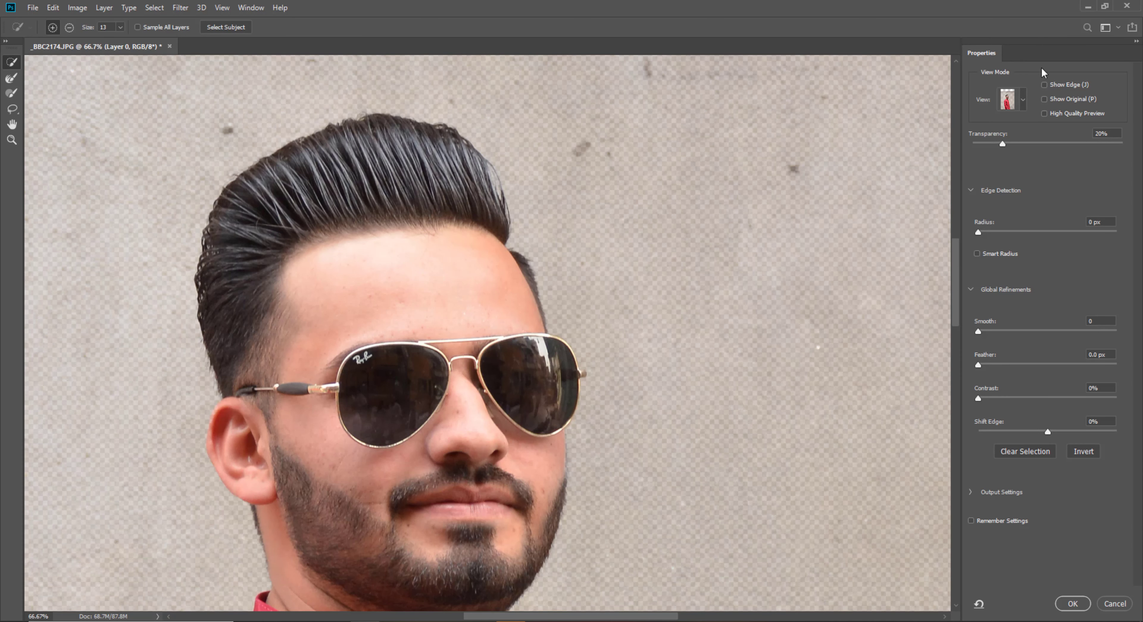
# Switch the preview to Overlay and refine the hair edges at the top of the head
pyautogui.click(1022, 102)
pyautogui.click(981, 177)
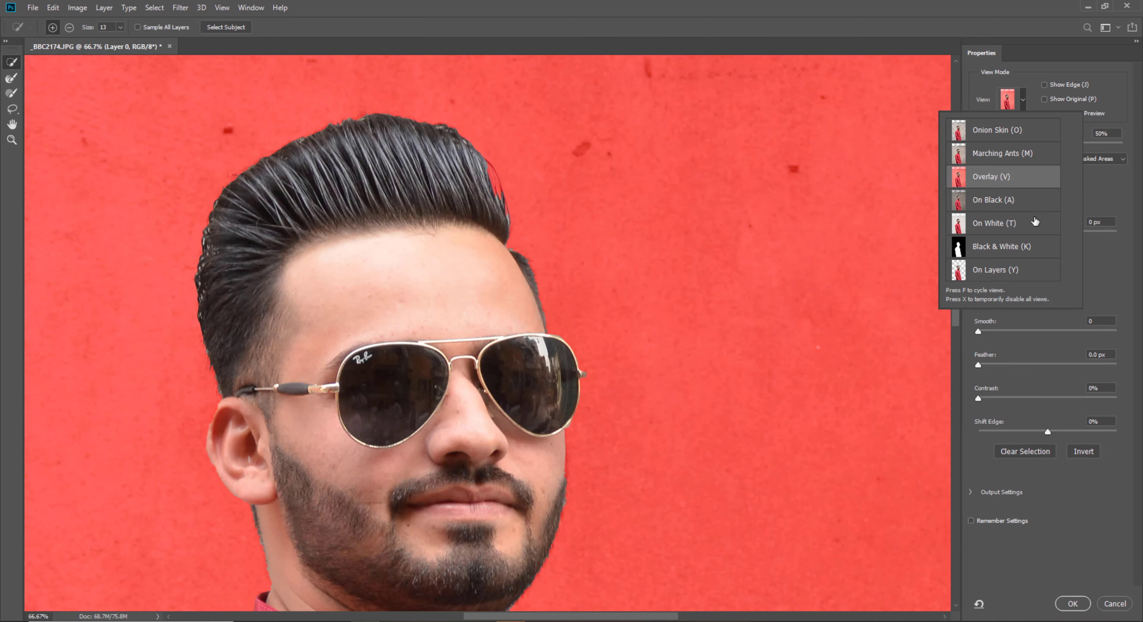
pyautogui.click(968, 246)
pyautogui.click(11, 78)
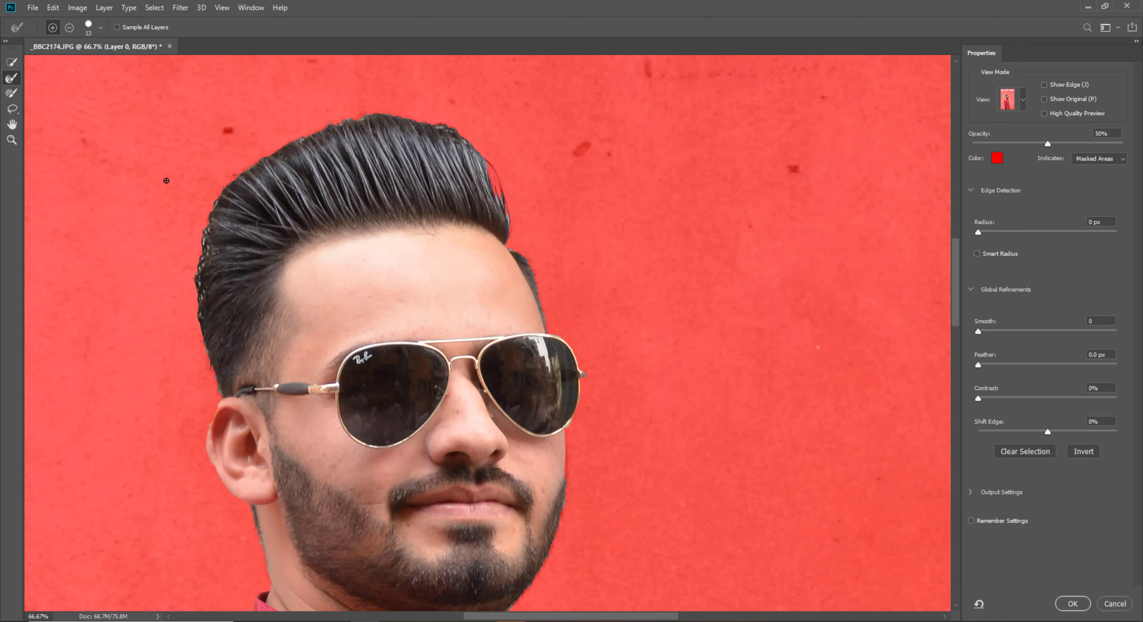
pyautogui.press(']')
pyautogui.press(']')
pyautogui.press(']')
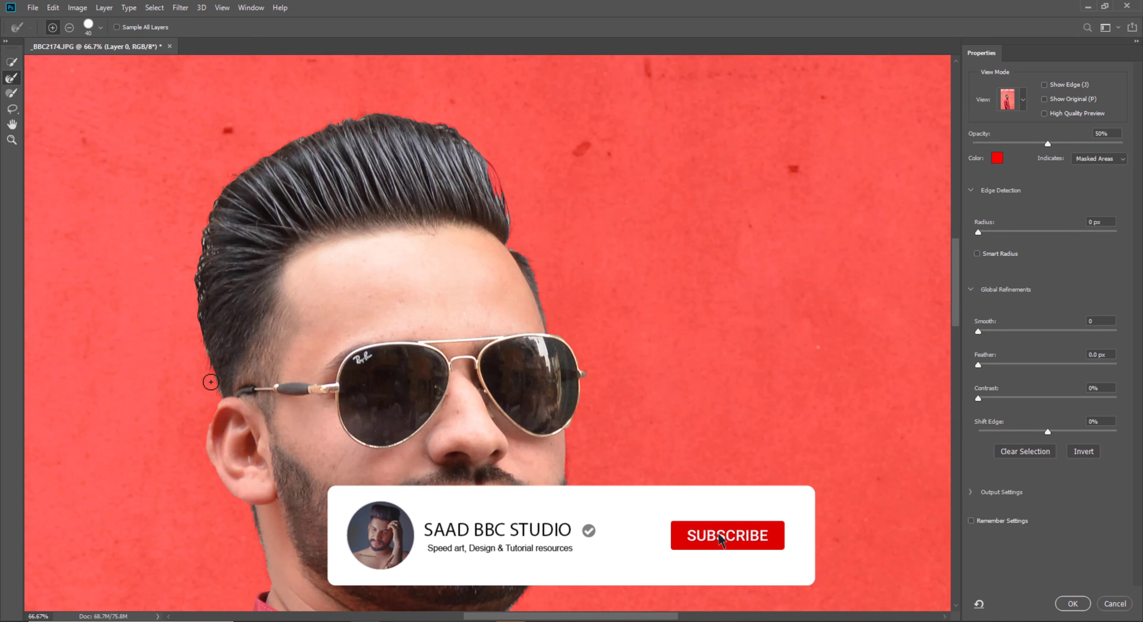
pyautogui.press('[')
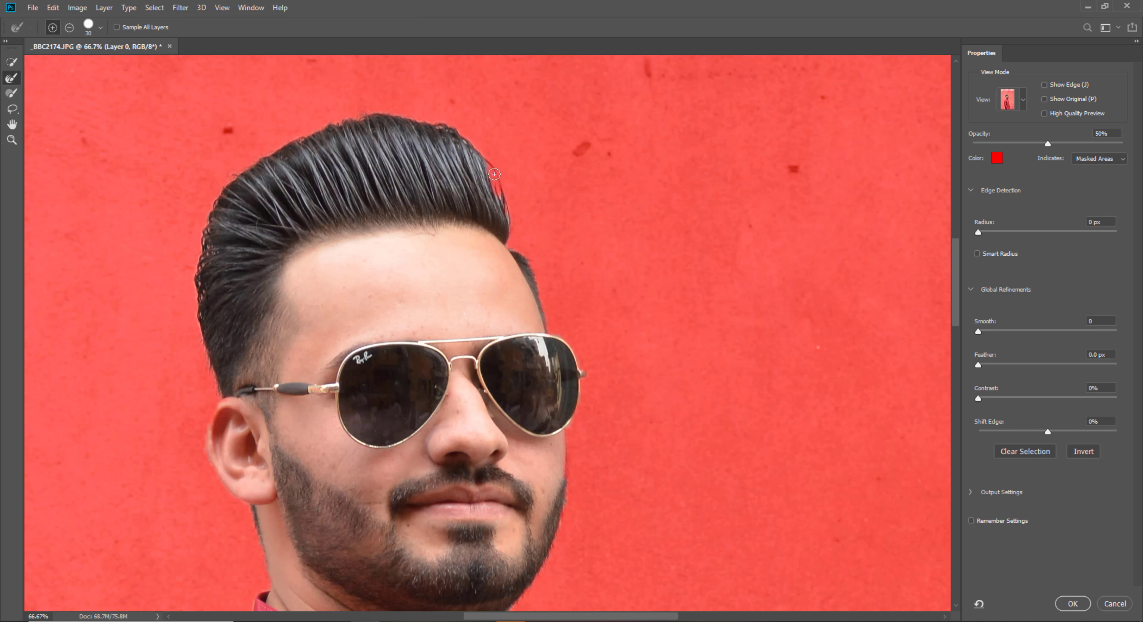
pyautogui.moveTo(495, 174); pyautogui.dragTo(510, 231)
pyautogui.press('[')
# Pan over the shoulder, shirt and cuff, and set Smooth to 5 and Contrast to 3%
pyautogui.scroll(-5, 472, 587)
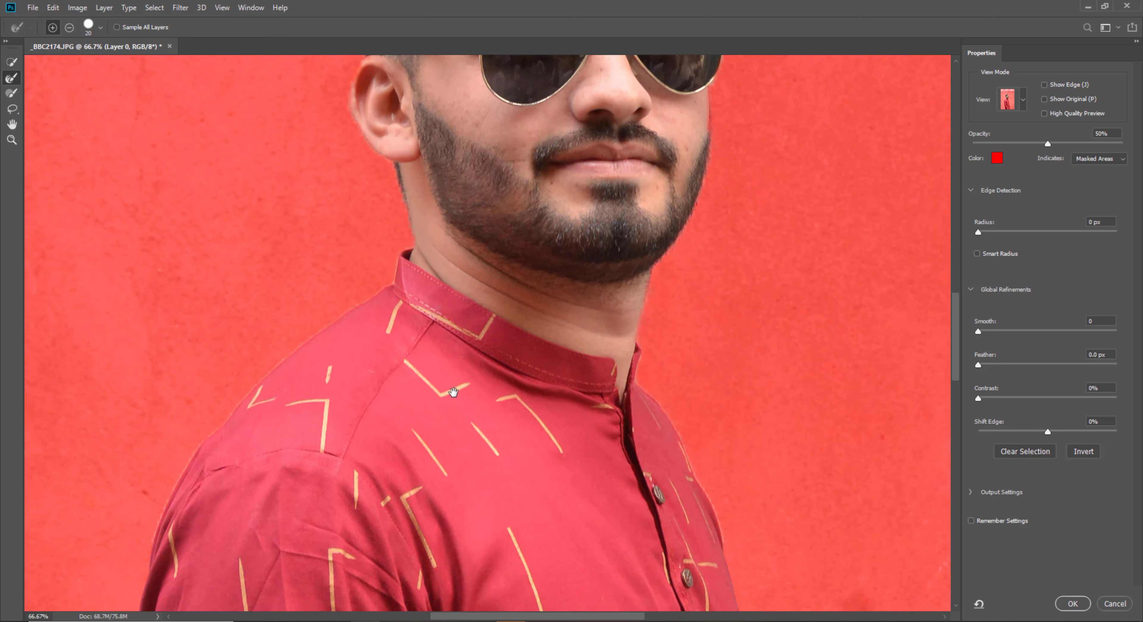
pyautogui.moveTo(377, 457); pyautogui.dragTo(661, 258)
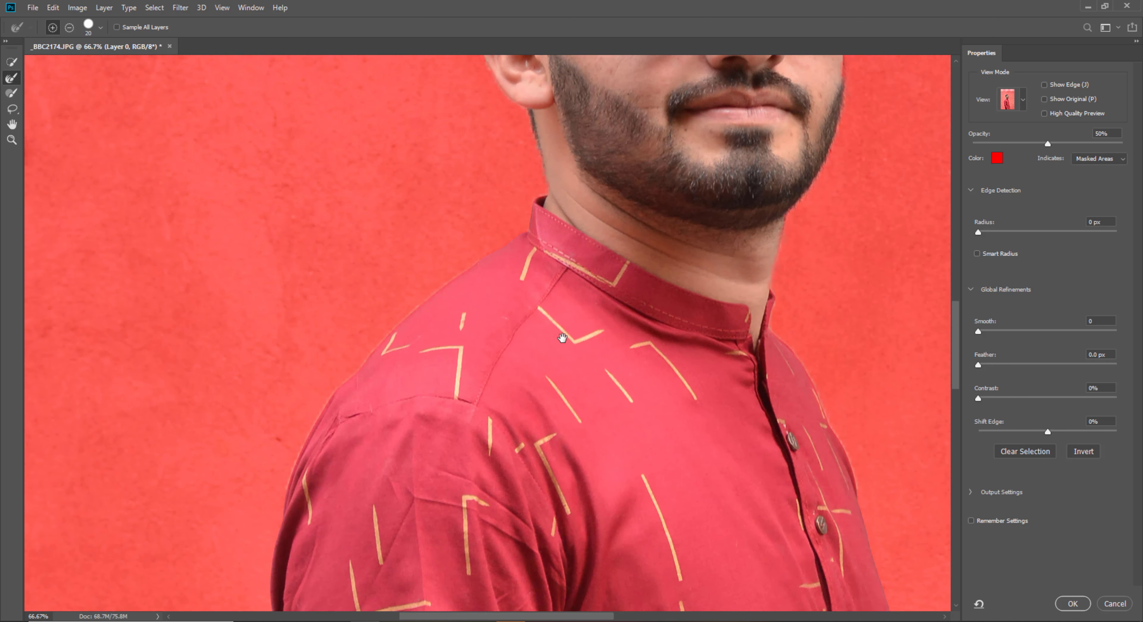
pyautogui.moveTo(645, 467); pyautogui.dragTo(449, 158)
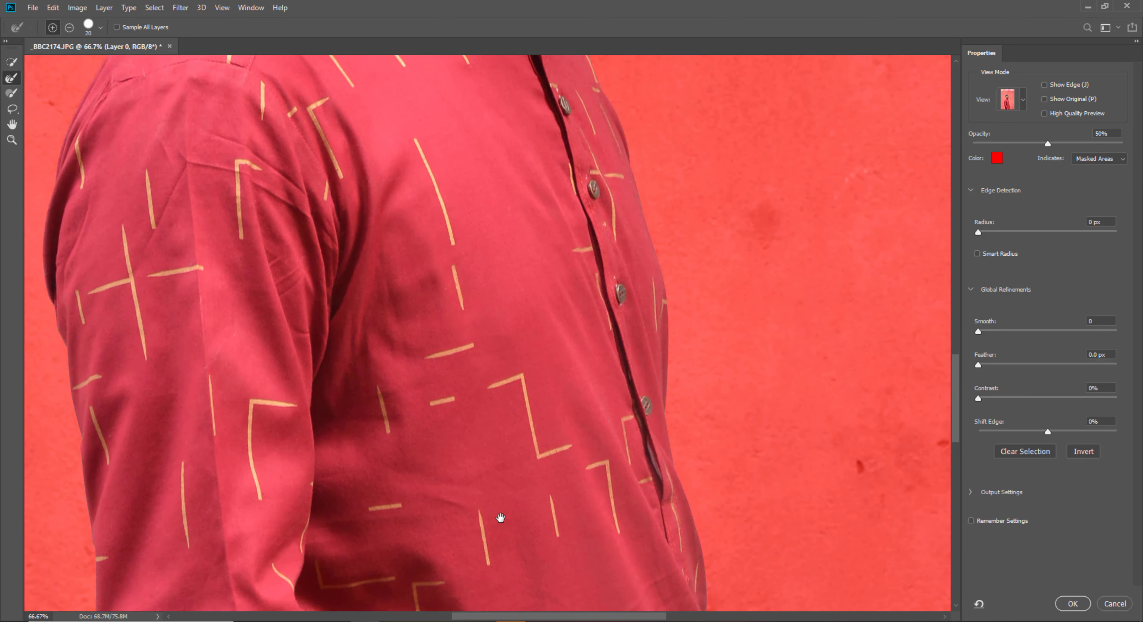
pyautogui.moveTo(500, 524); pyautogui.dragTo(527, 255)
pyautogui.moveTo(456, 311)
pyautogui.mouseDown()
pyautogui.moveTo(459, 283)
pyautogui.moveTo(411, 198)
pyautogui.mouseUp()
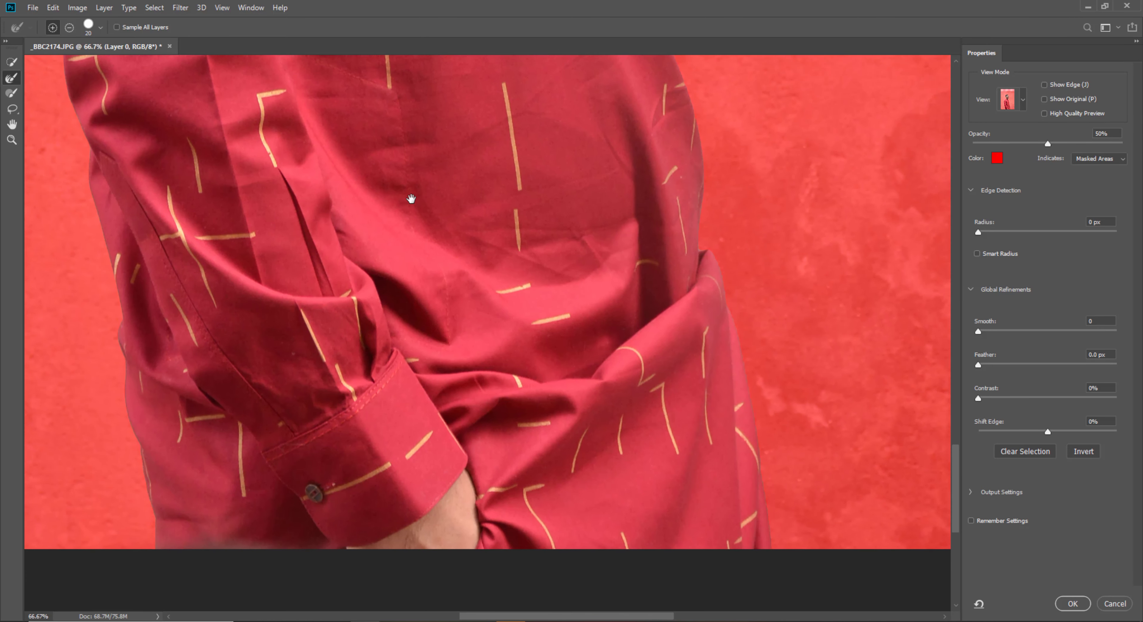
pyautogui.click(985, 331)
pyautogui.click(983, 397)
# Apply the refined selection and copy the man onto a new Layer 1
pyautogui.click(1073, 603)
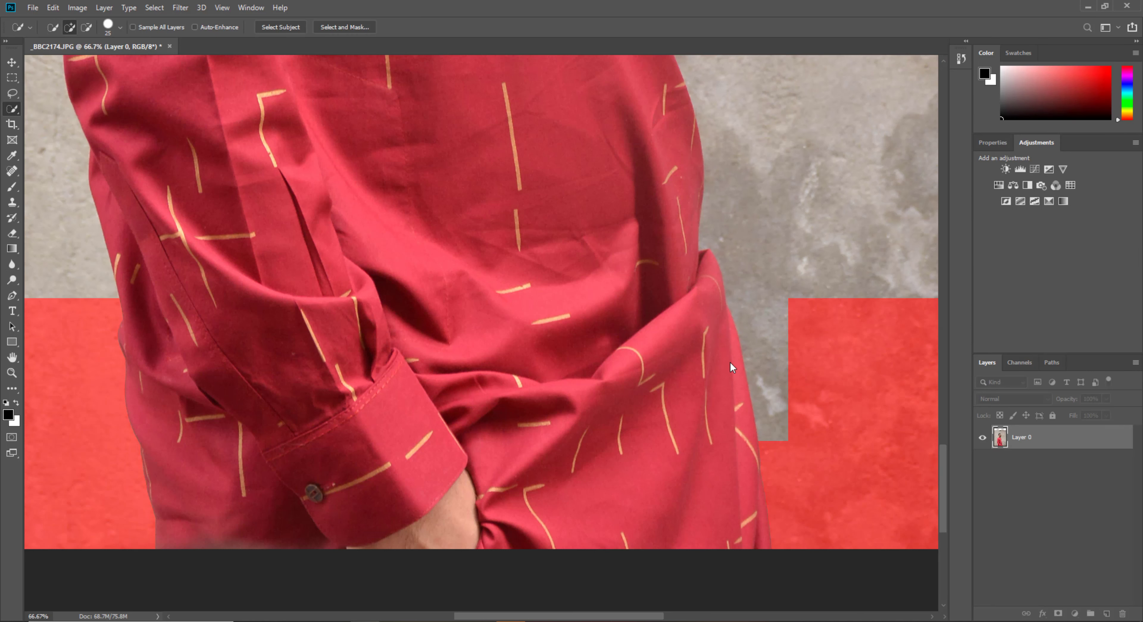
pyautogui.click(5, 372)
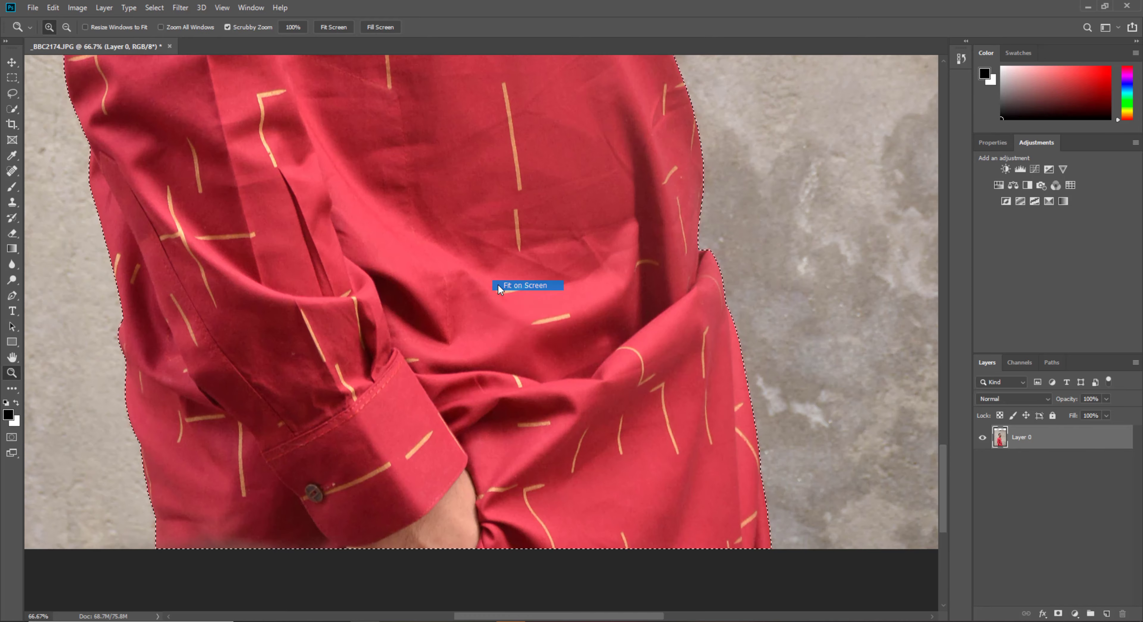
pyautogui.hotkey('ctrl', '0')
pyautogui.hotkey('ctrl', 'j')
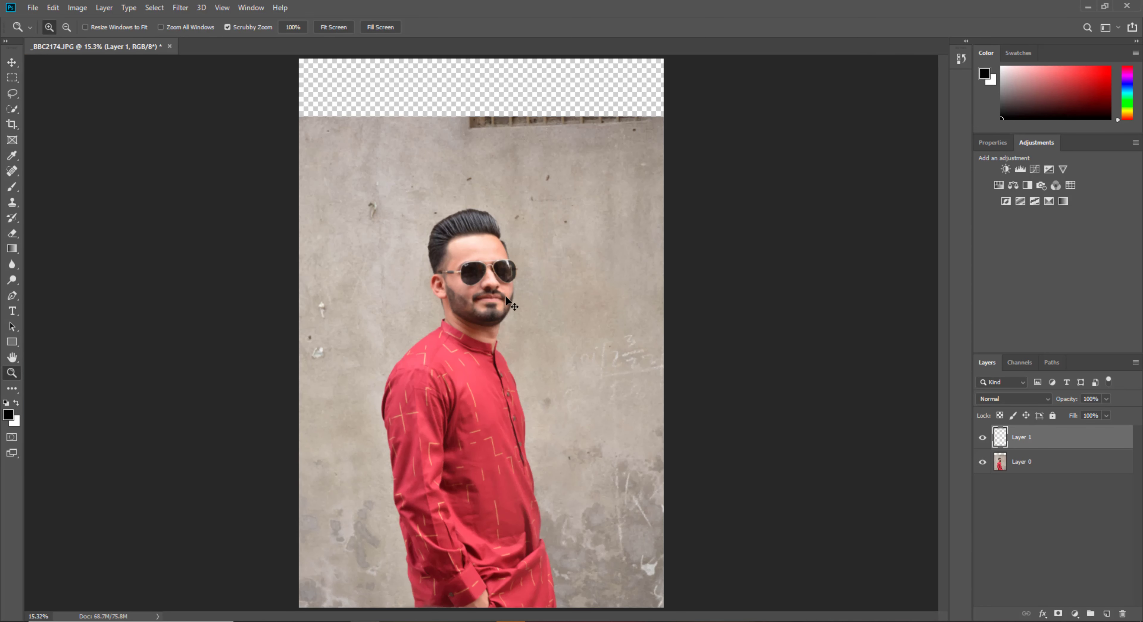
# Hide Layer 0 and nudge the cut-out man slightly left with the Move tool
pyautogui.click(983, 463)
pyautogui.click(524, 239)
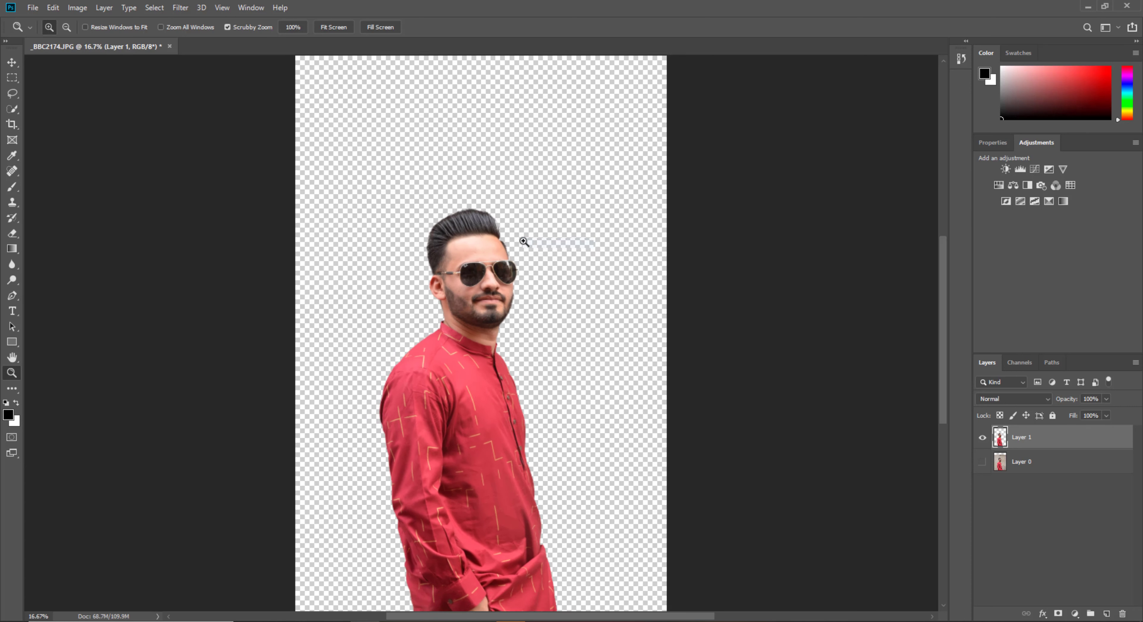
pyautogui.hotkey('ctrl', '0')
pyautogui.press('v')
pyautogui.moveTo(506, 346)
pyautogui.mouseDown()
pyautogui.moveTo(490, 300)
pyautogui.moveTo(481, 349)
pyautogui.mouseUp()
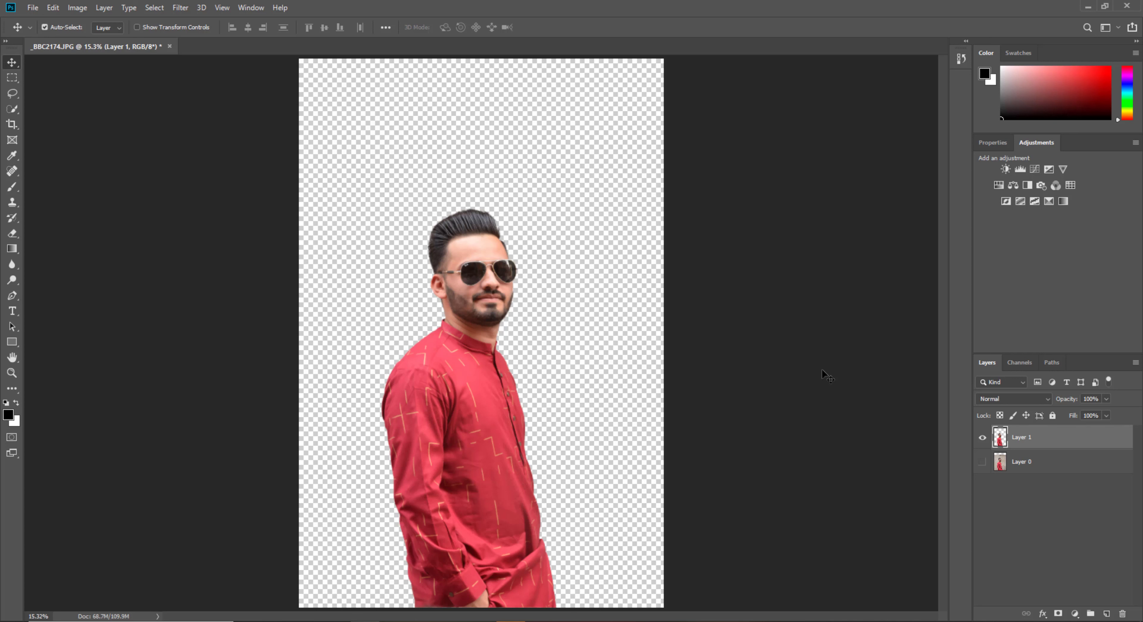
# Add a new layer beneath the man and set the foreground colour to grey #676767
pyautogui.click(1107, 613)
pyautogui.moveTo(1020, 471); pyautogui.dragTo(1036, 463)
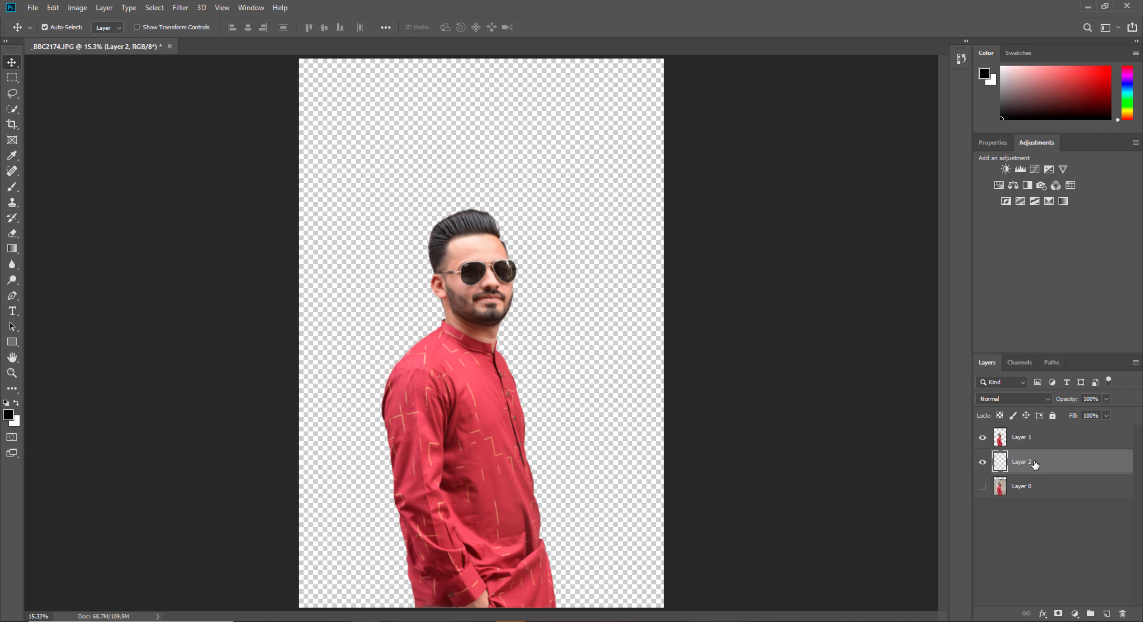
pyautogui.click(8, 415)
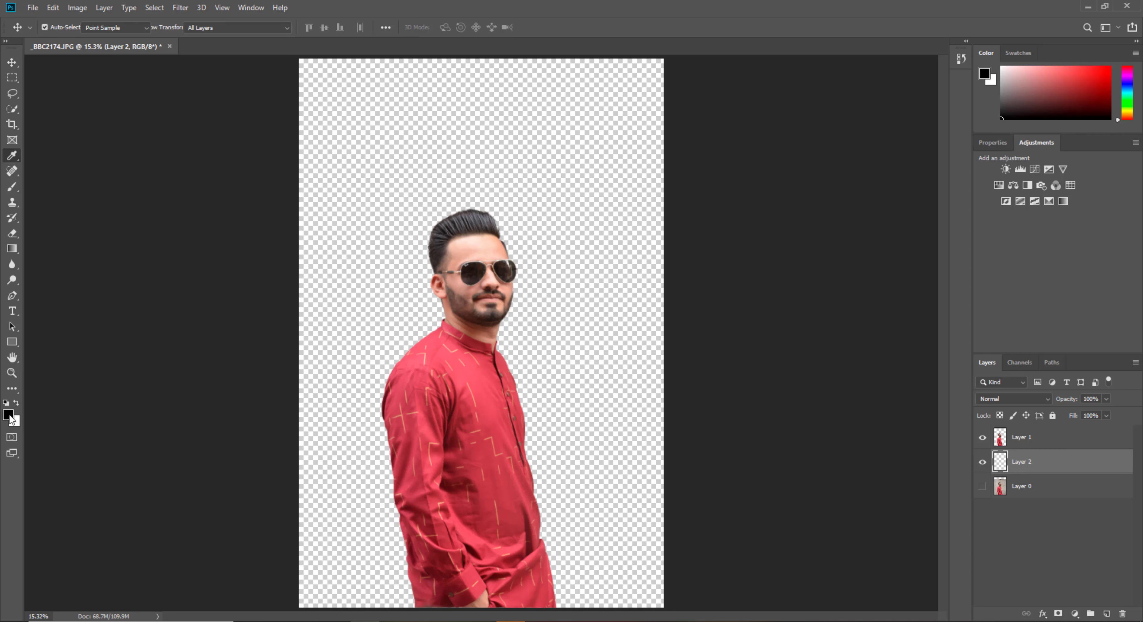
pyautogui.click(415, 247)
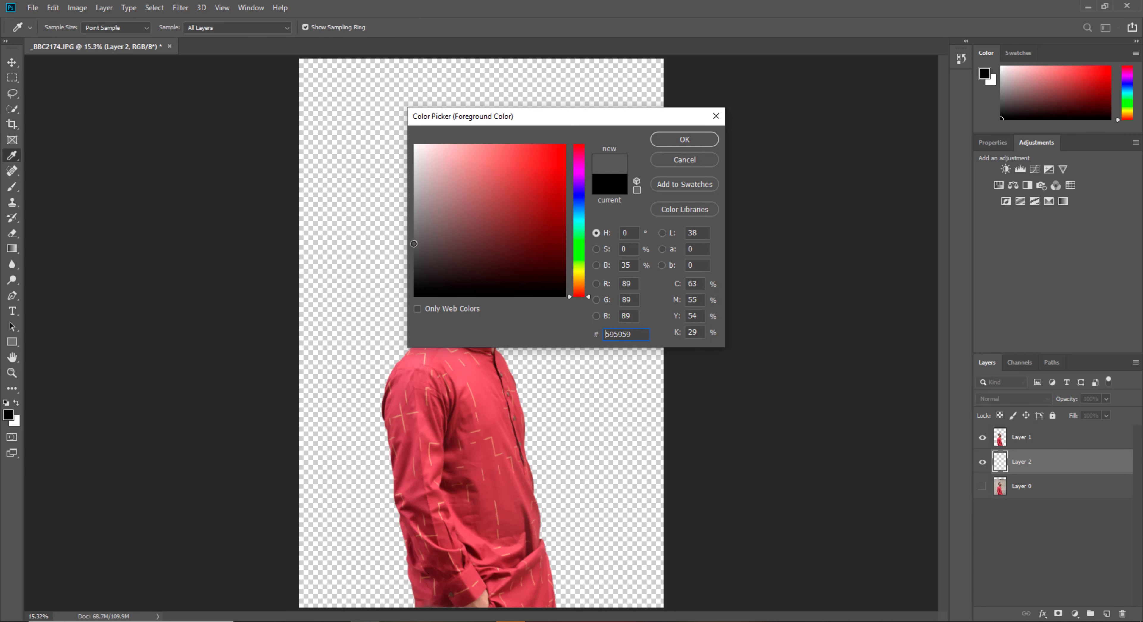
pyautogui.moveTo(414, 243); pyautogui.dragTo(415, 235)
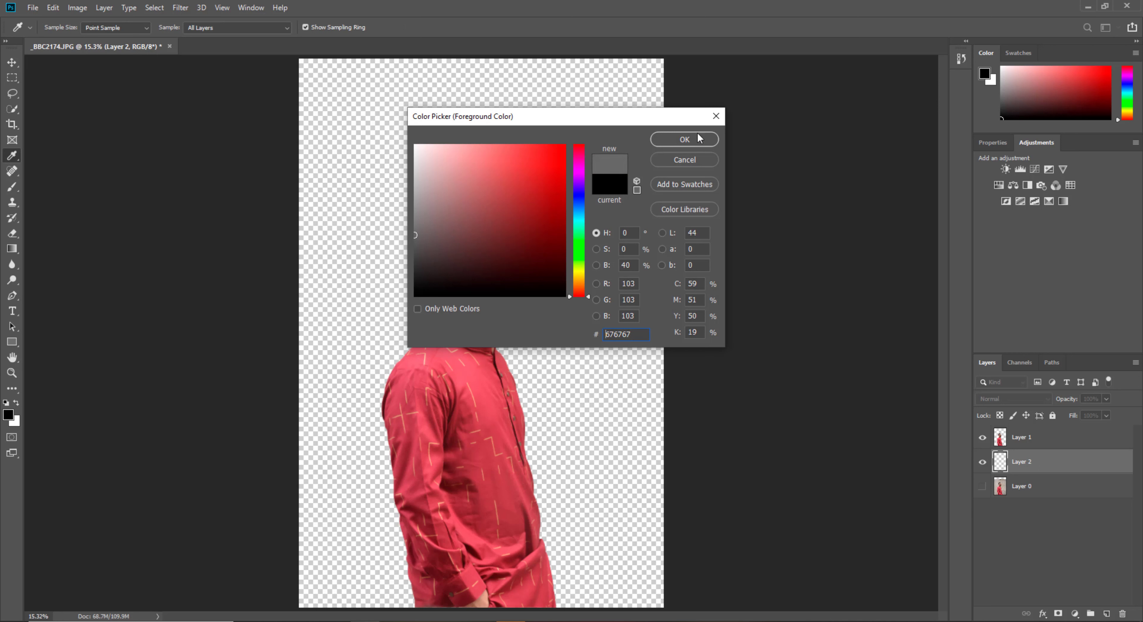
pyautogui.click(684, 139)
# Fill the new layer with grey using the Paint Bucket, then zoom out to the whole image
pyautogui.click(12, 249)
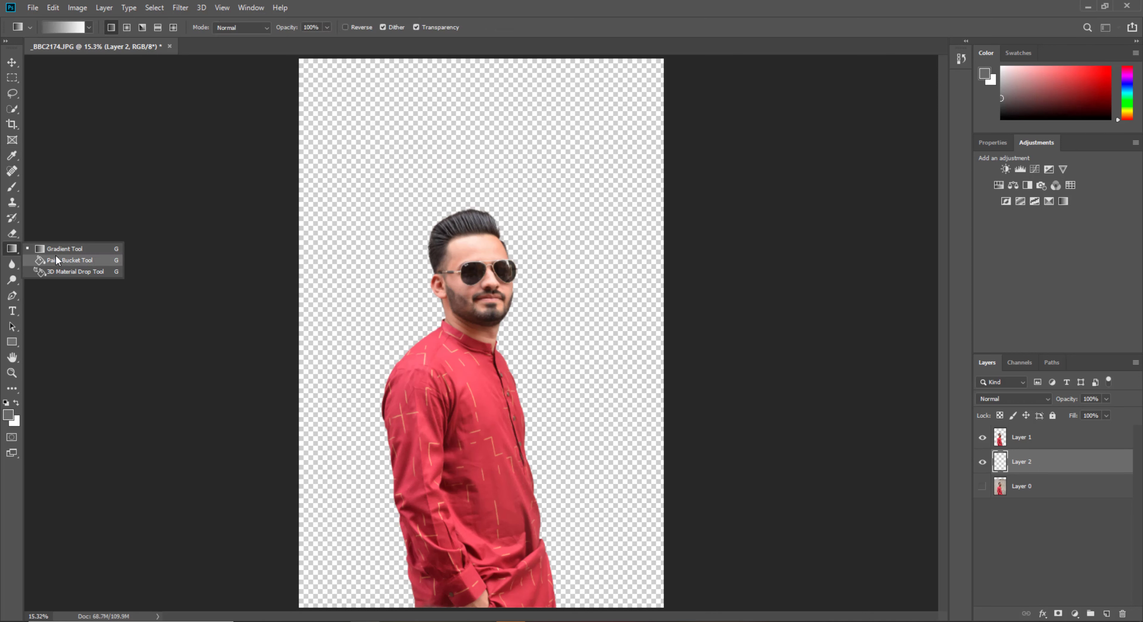
pyautogui.click(57, 260)
pyautogui.click(542, 221)
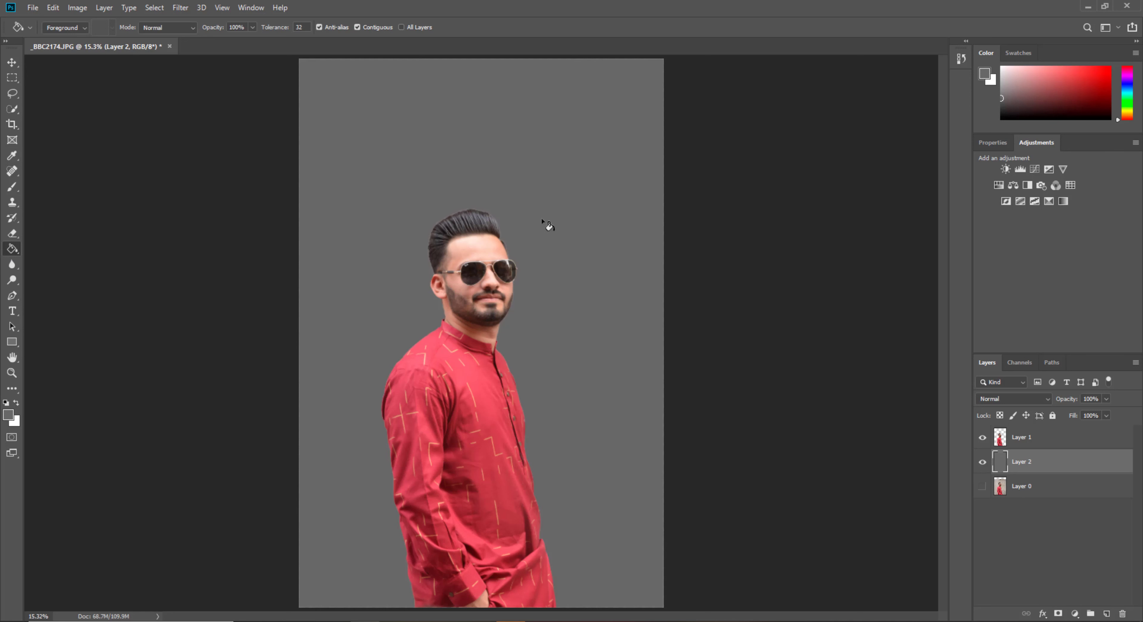
pyautogui.click(12, 373)
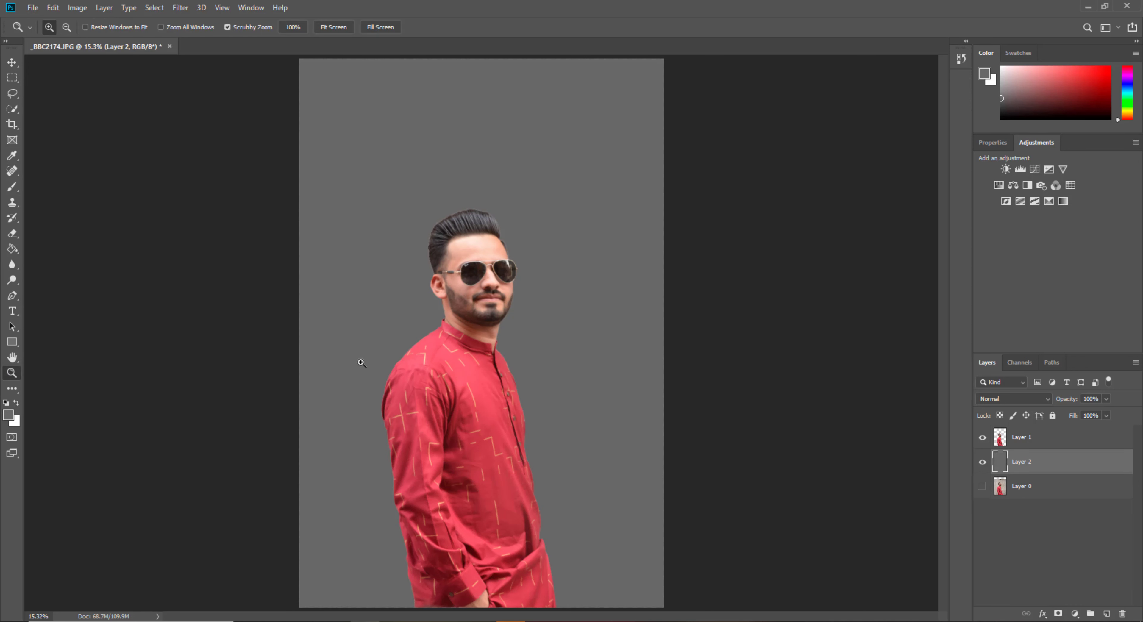
pyautogui.click(481, 302)
pyautogui.keyDown('alt'); pyautogui.click(482, 304); pyautogui.keyUp('alt')
pyautogui.rightClick(537, 276)
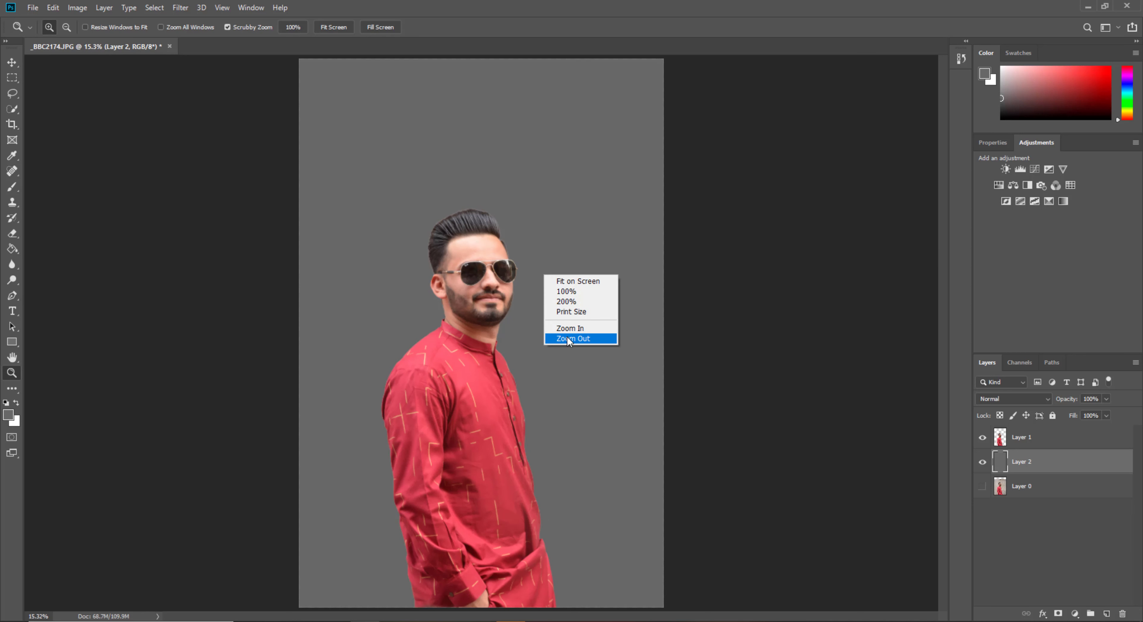
pyautogui.click(567, 336)
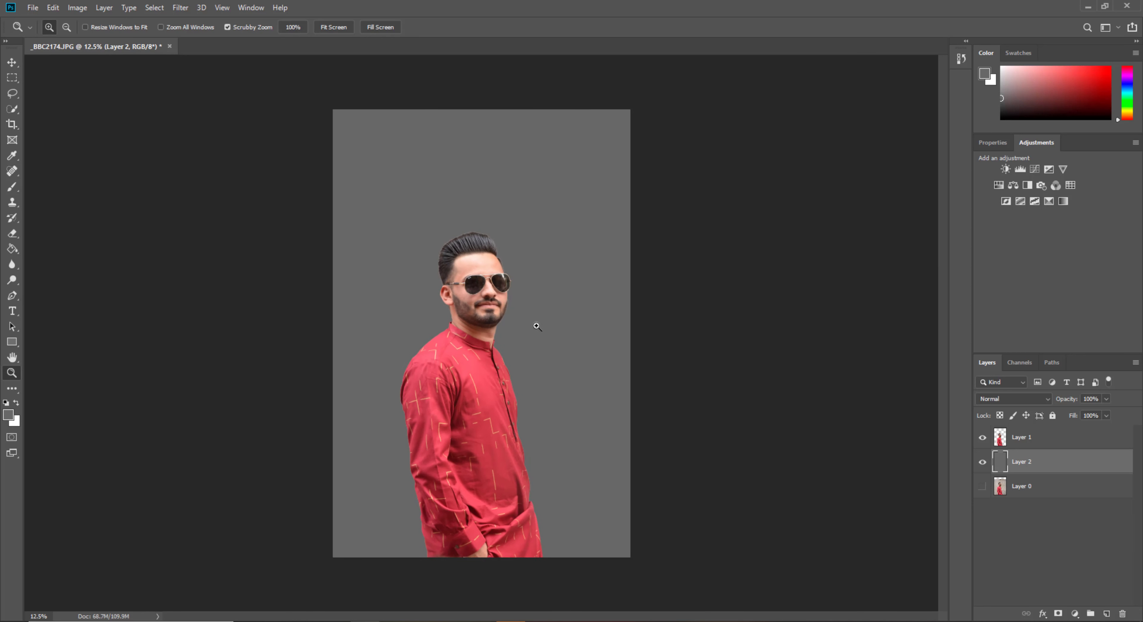
# Choose the Brush tool with black 000000 and add a new layer above the grey background
pyautogui.click(12, 186)
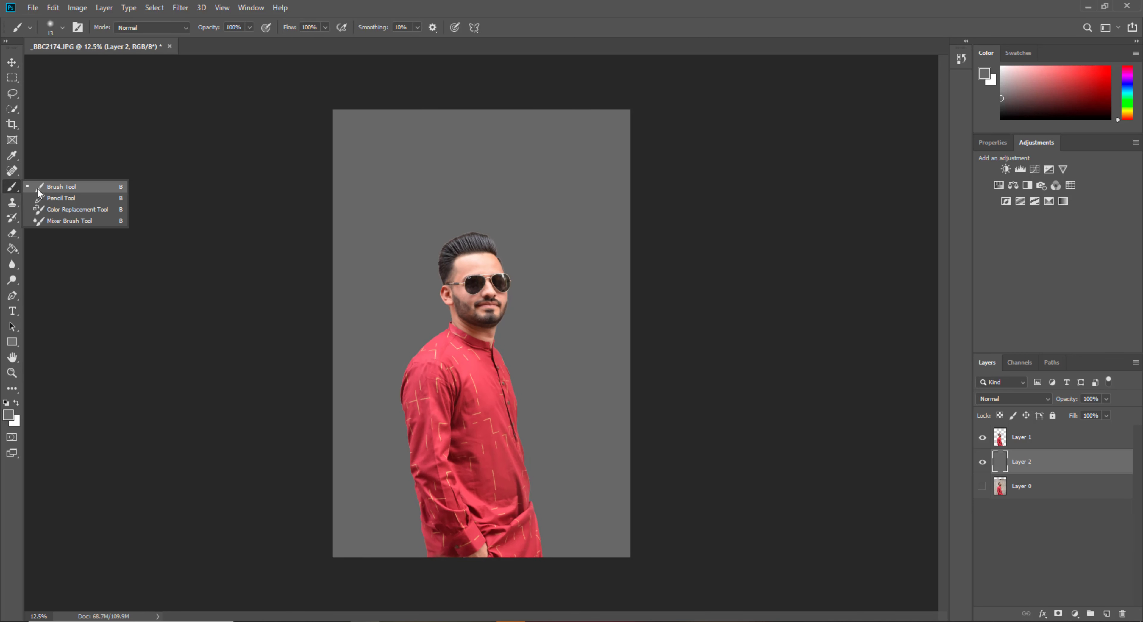
pyautogui.click(49, 189)
pyautogui.click(10, 416)
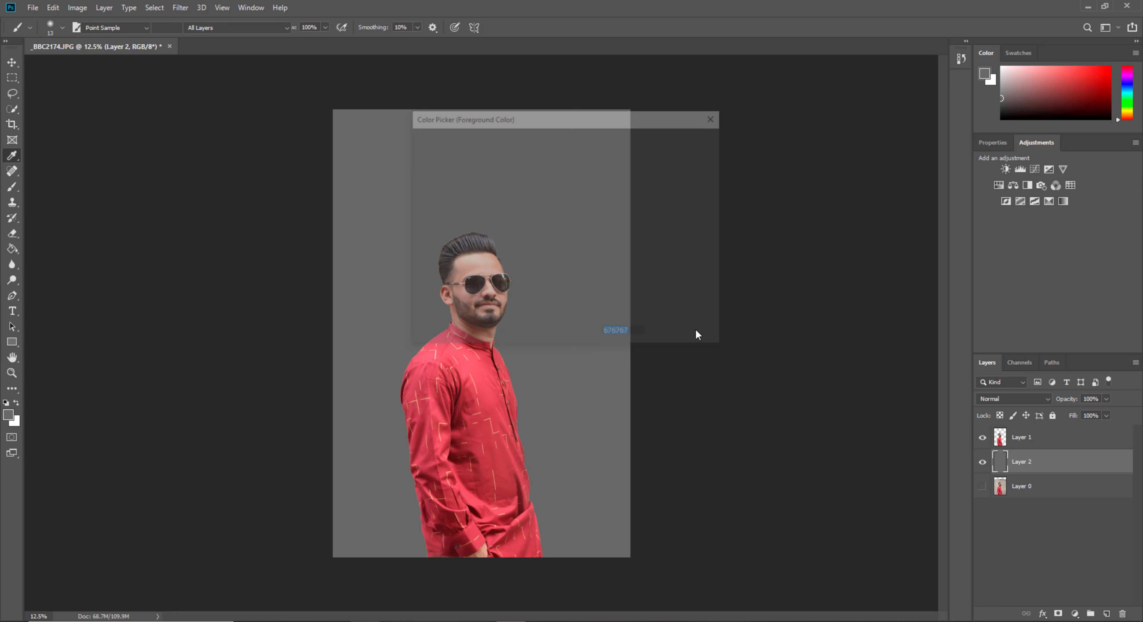
pyautogui.write('000000')
pyautogui.click(685, 139)
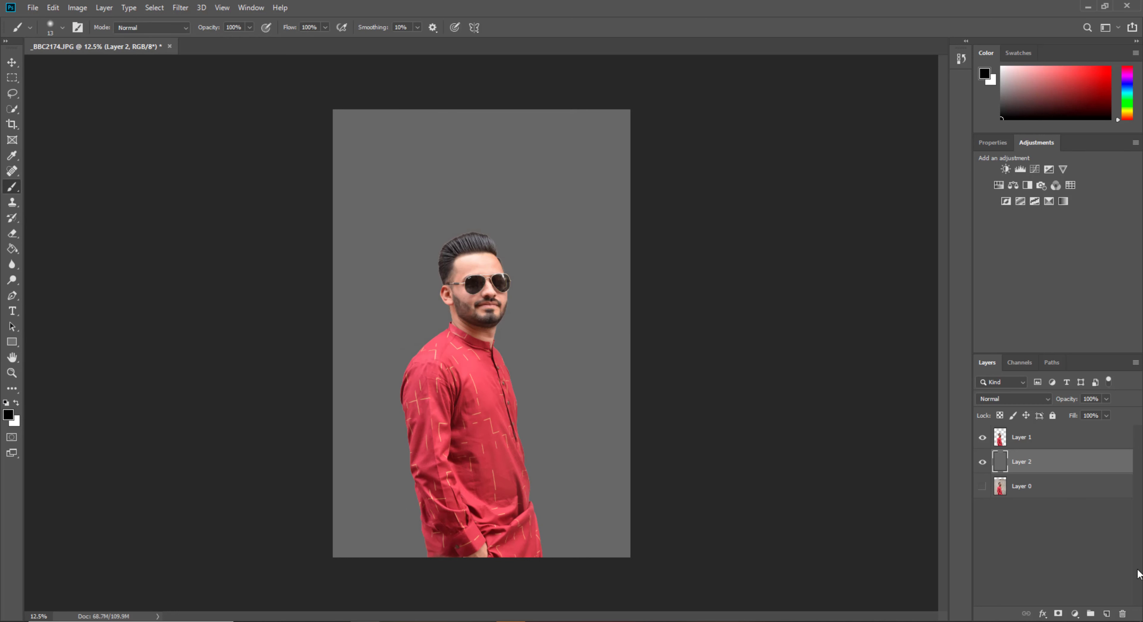
pyautogui.click(1106, 615)
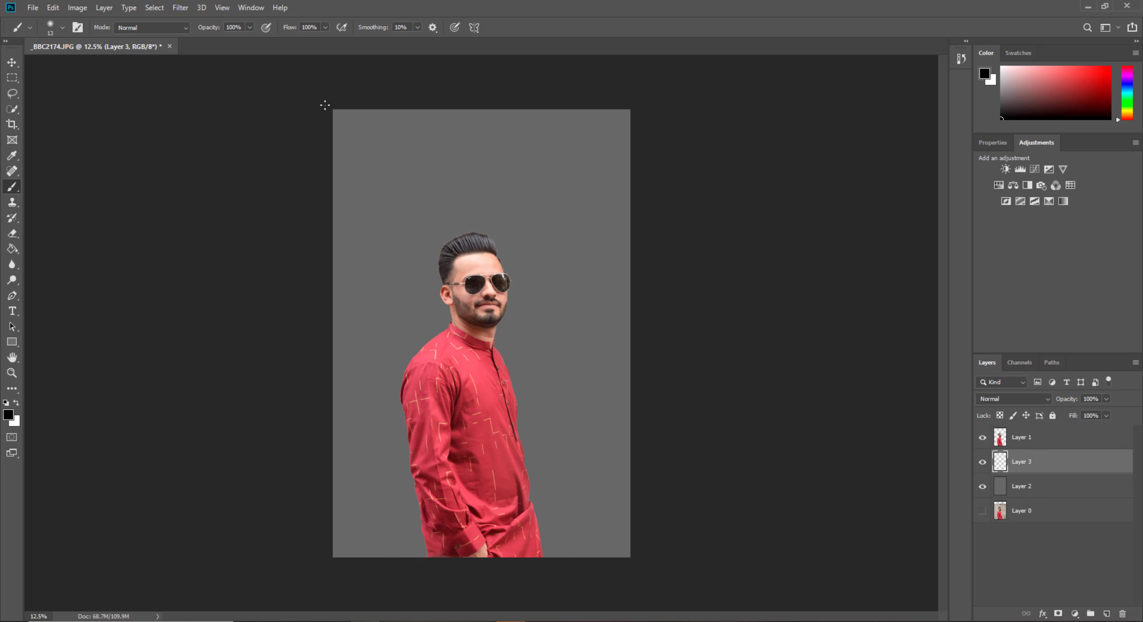
# Pick a large Soft Round brush and dab one black dot above the man's head
pyautogui.rightClick(389, 145)
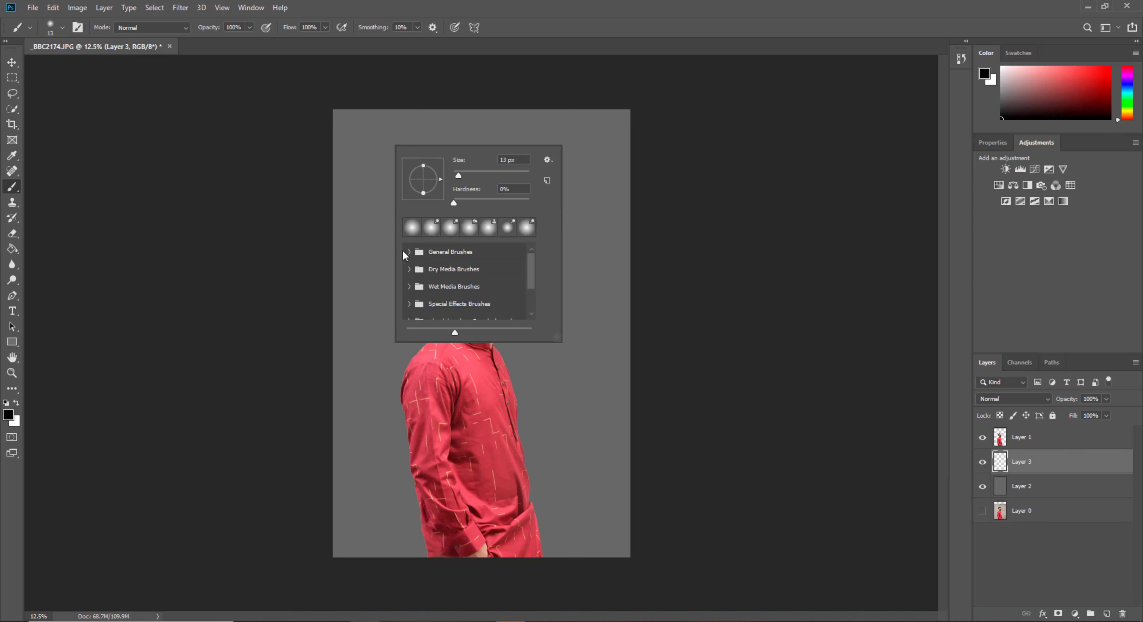
pyautogui.click(411, 253)
pyautogui.click(450, 273)
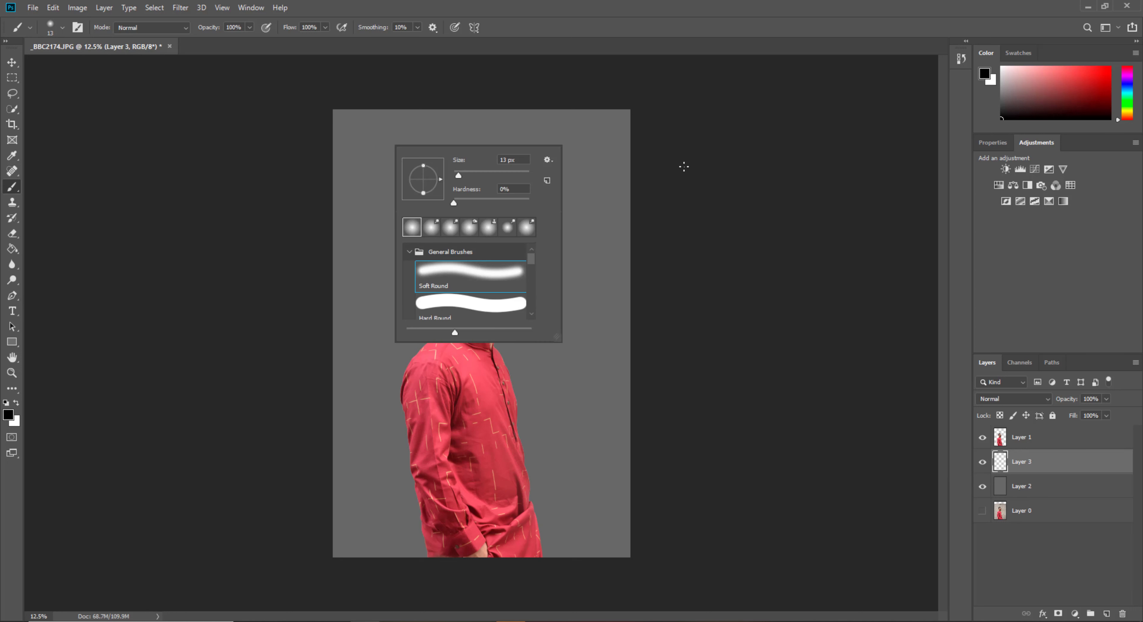
pyautogui.click(759, 106)
pyautogui.rightClick(489, 201)
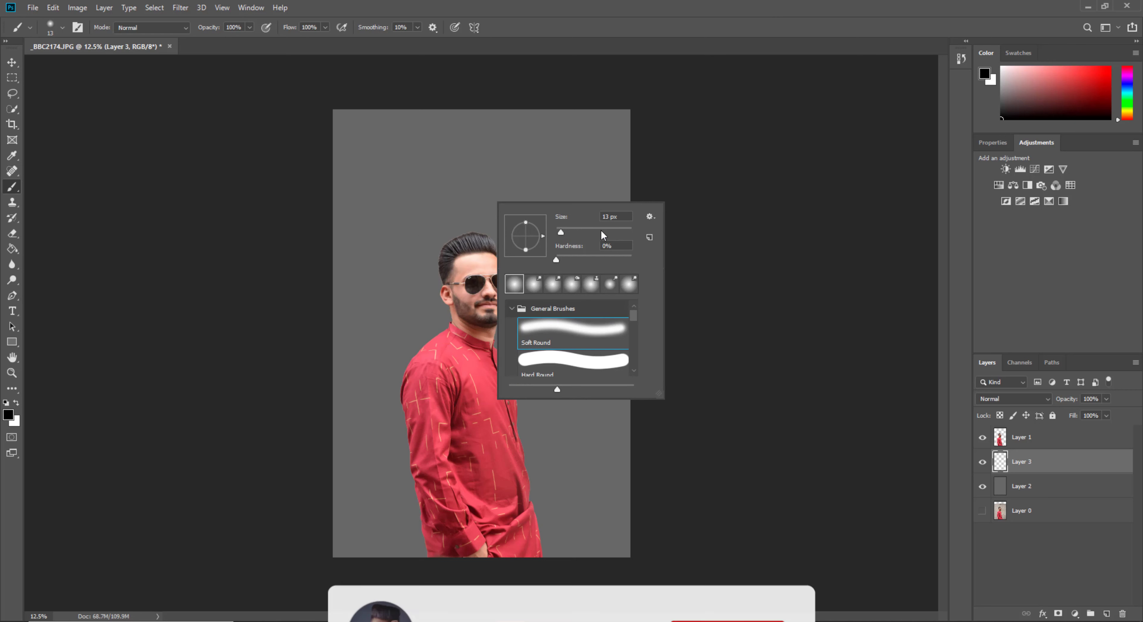
pyautogui.moveTo(601, 229); pyautogui.dragTo(615, 232)
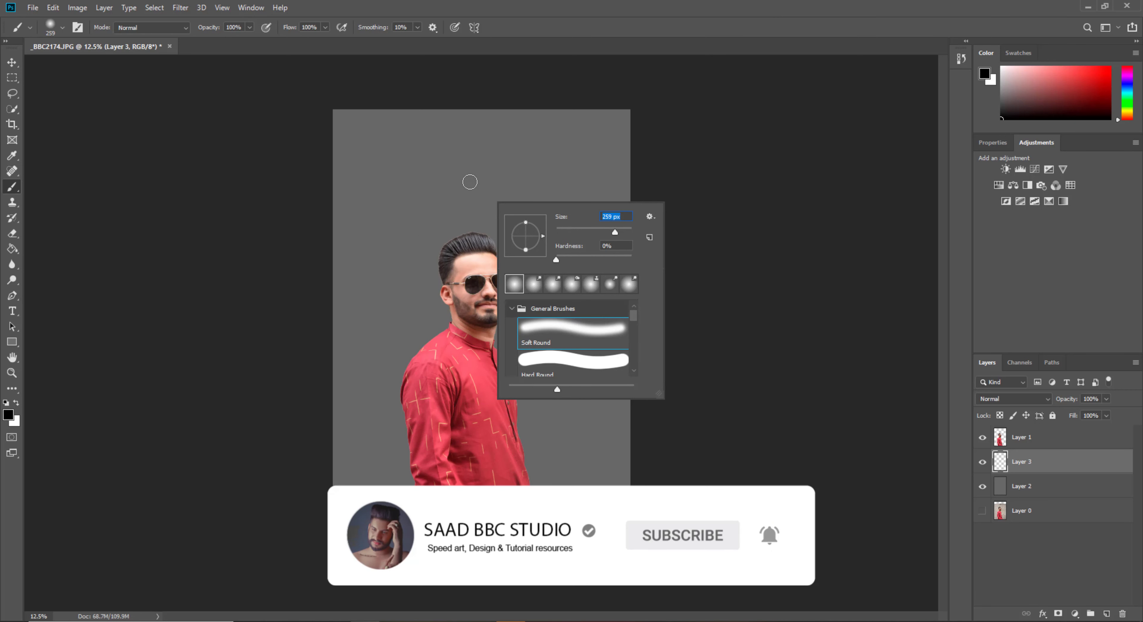
pyautogui.press('Return')
pyautogui.click(470, 182)
pyautogui.click(13, 62)
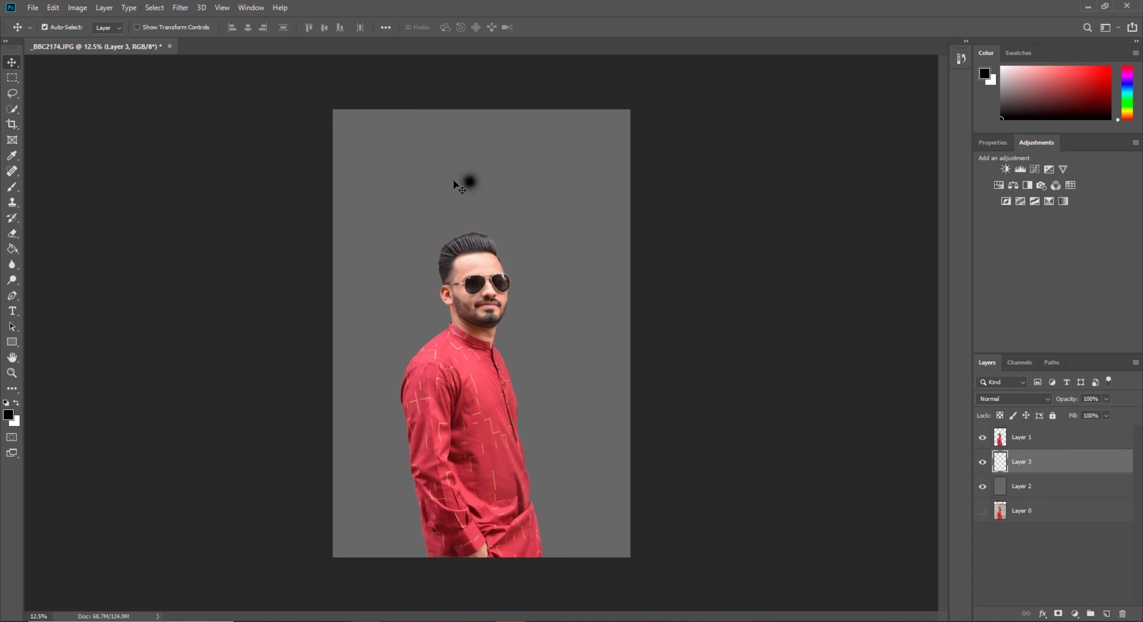
# Scale the black dot into a tall glow behind the man's shoulder and set Layer 3 opacity to 62%
pyautogui.click(178, 27)
pyautogui.moveTo(485, 197)
pyautogui.mouseDown()
pyautogui.moveTo(847, 607)
pyautogui.moveTo(767, 607)
pyautogui.mouseUp()
pyautogui.moveTo(618, 458); pyautogui.dragTo(497, 433)
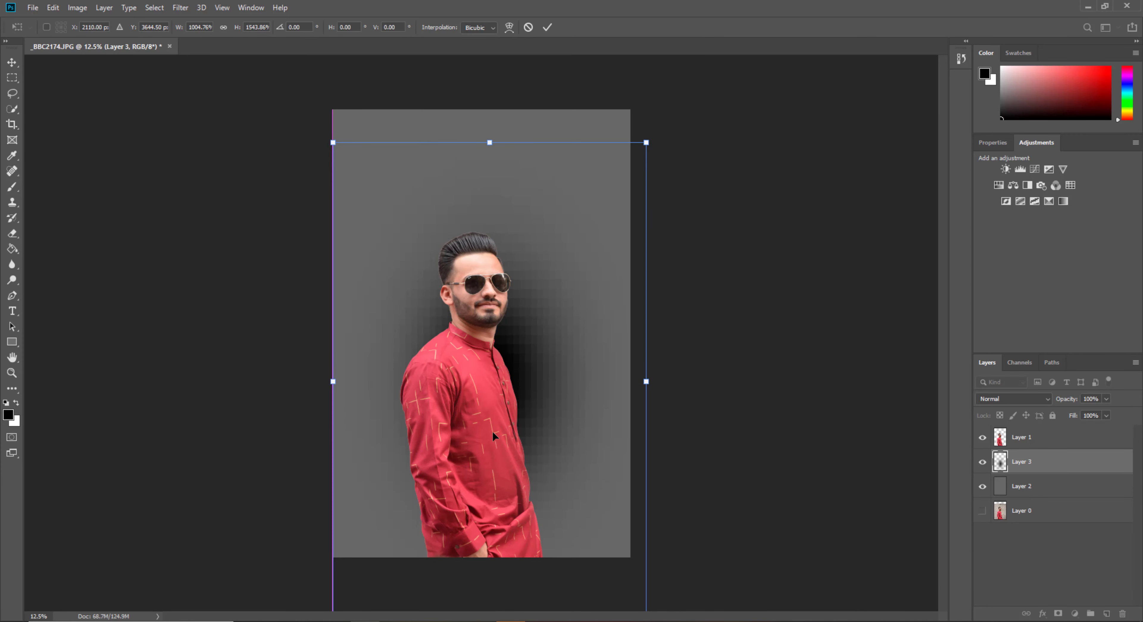
pyautogui.moveTo(489, 142); pyautogui.dragTo(489, 2)
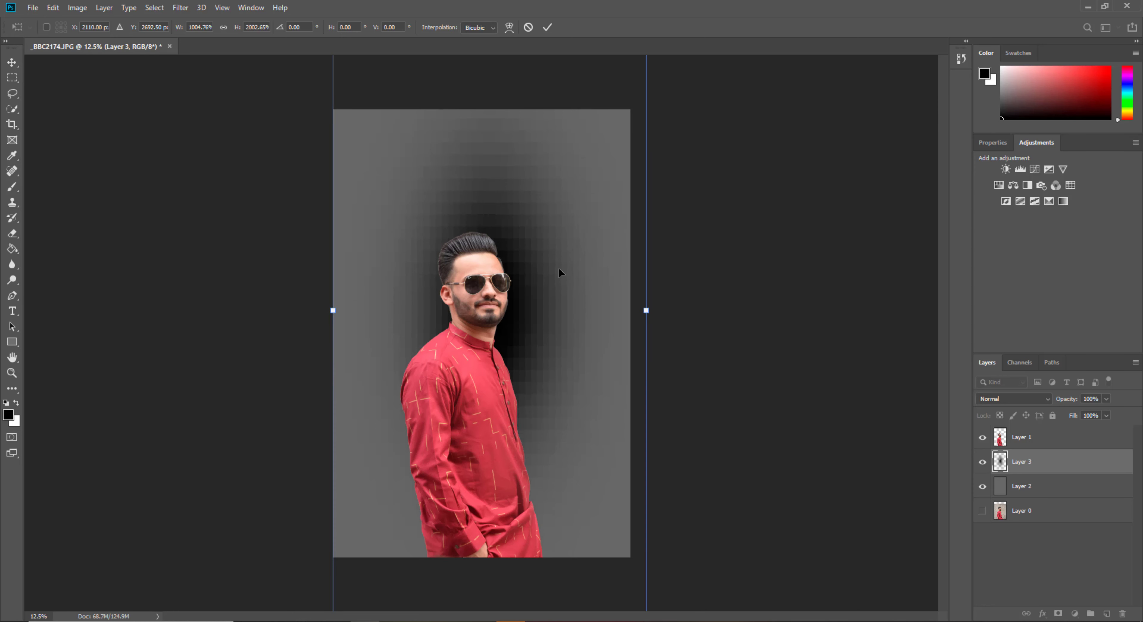
pyautogui.moveTo(558, 270); pyautogui.dragTo(550, 344)
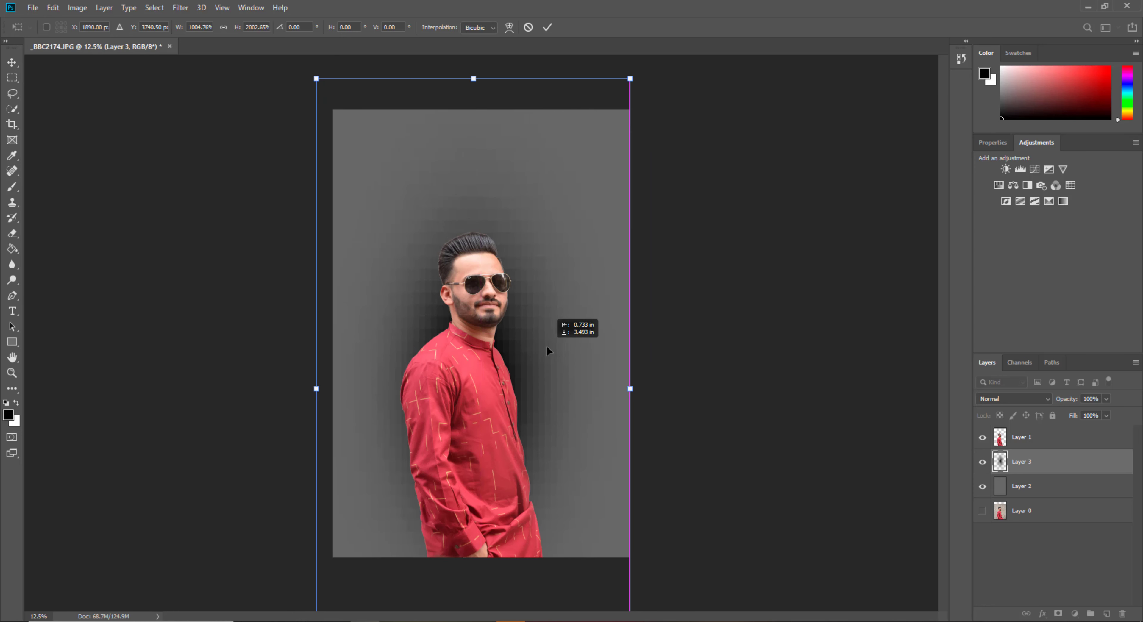
pyautogui.click(548, 28)
pyautogui.click(1106, 399)
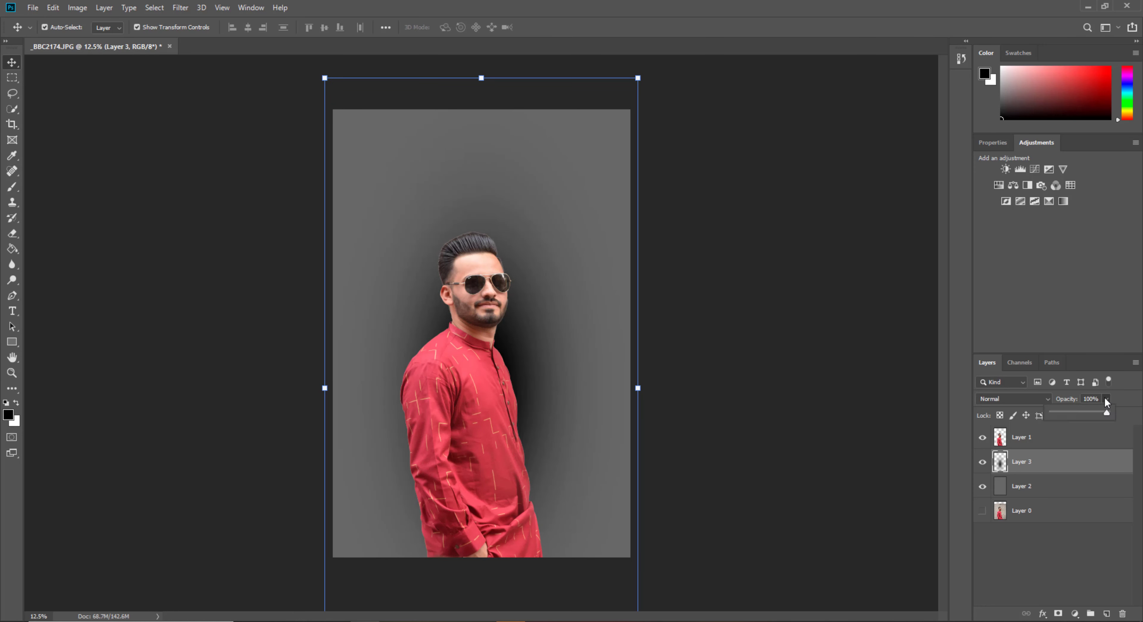
pyautogui.moveTo(1107, 412); pyautogui.dragTo(1082, 414)
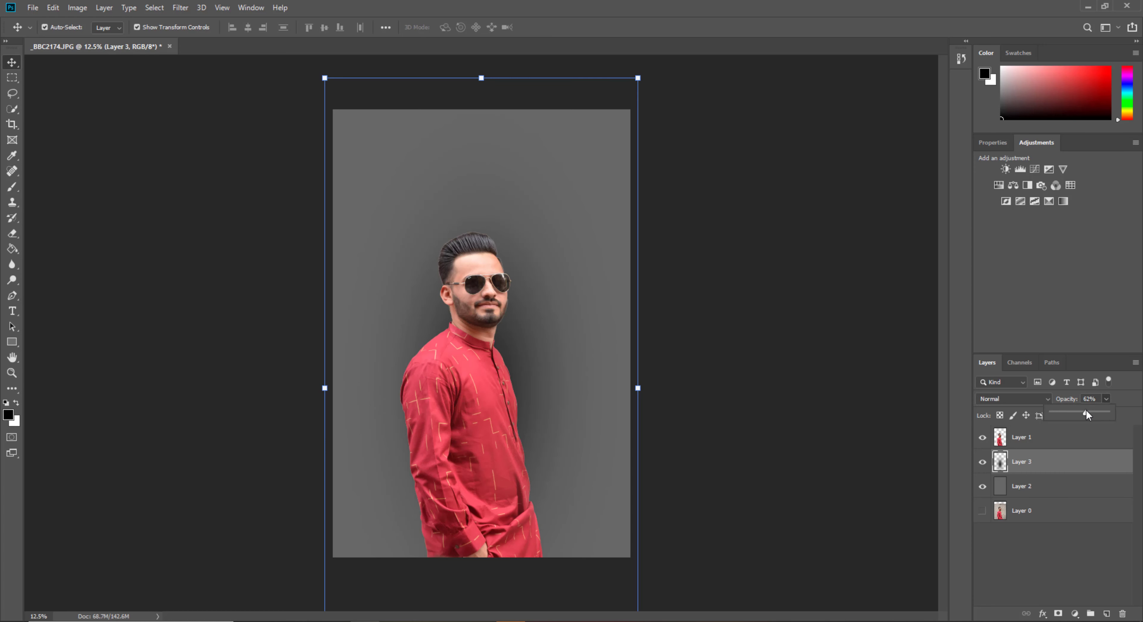
pyautogui.click(12, 373)
# Merge Layer 3 down into the grey Layer 2, then zoom out to view the whole image
pyautogui.click(553, 265)
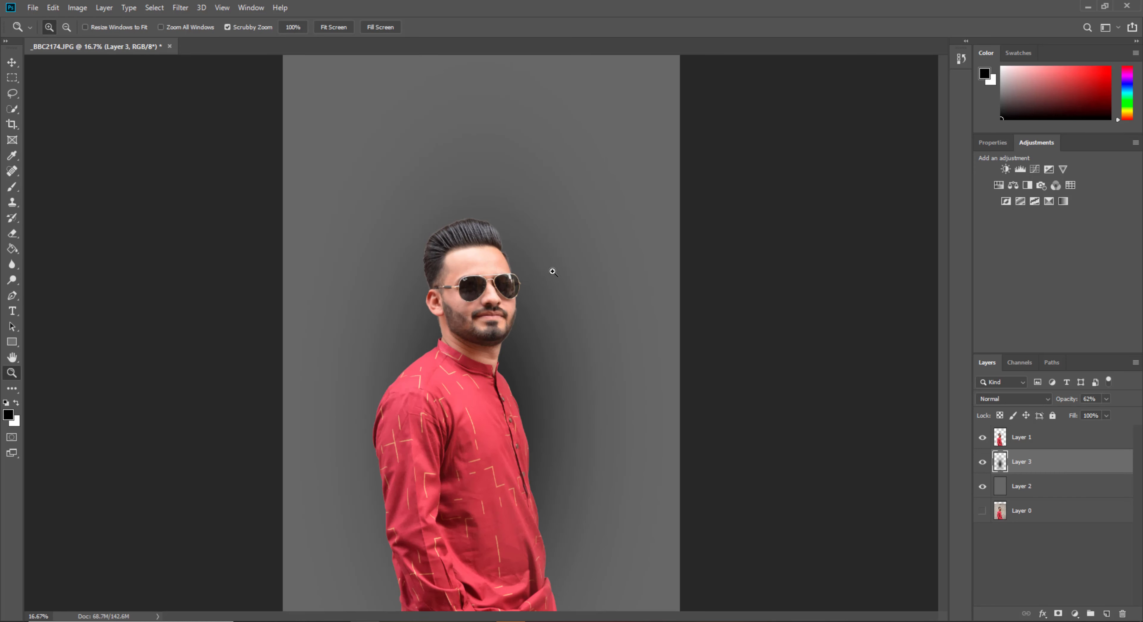
pyautogui.rightClick(525, 266)
pyautogui.click(542, 269)
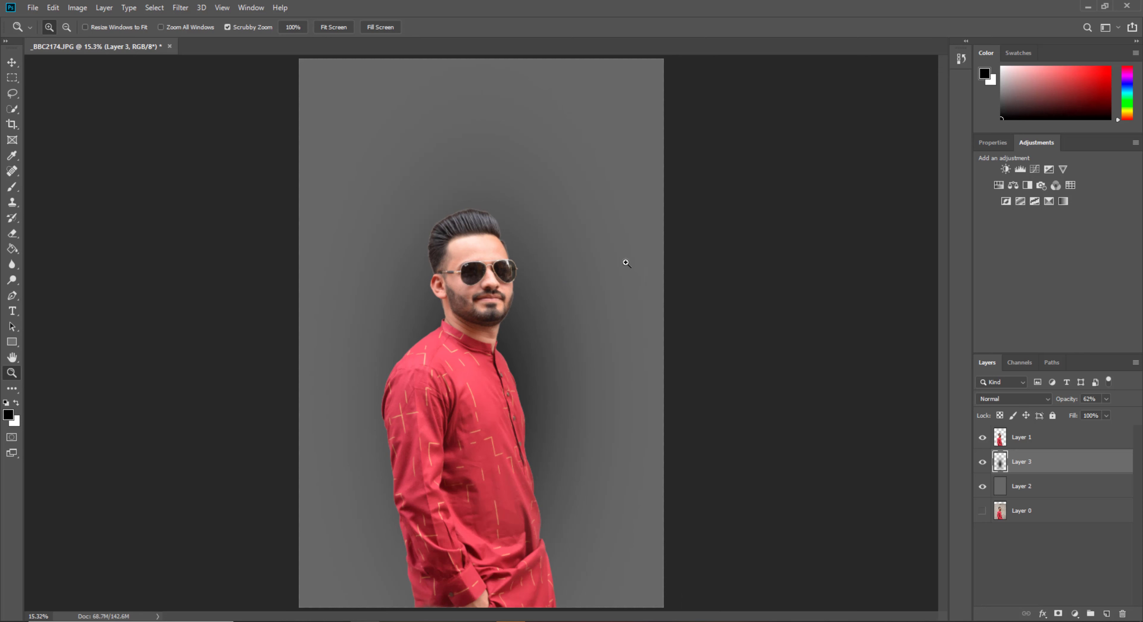
pyautogui.rightClick(1064, 464)
pyautogui.click(1048, 470)
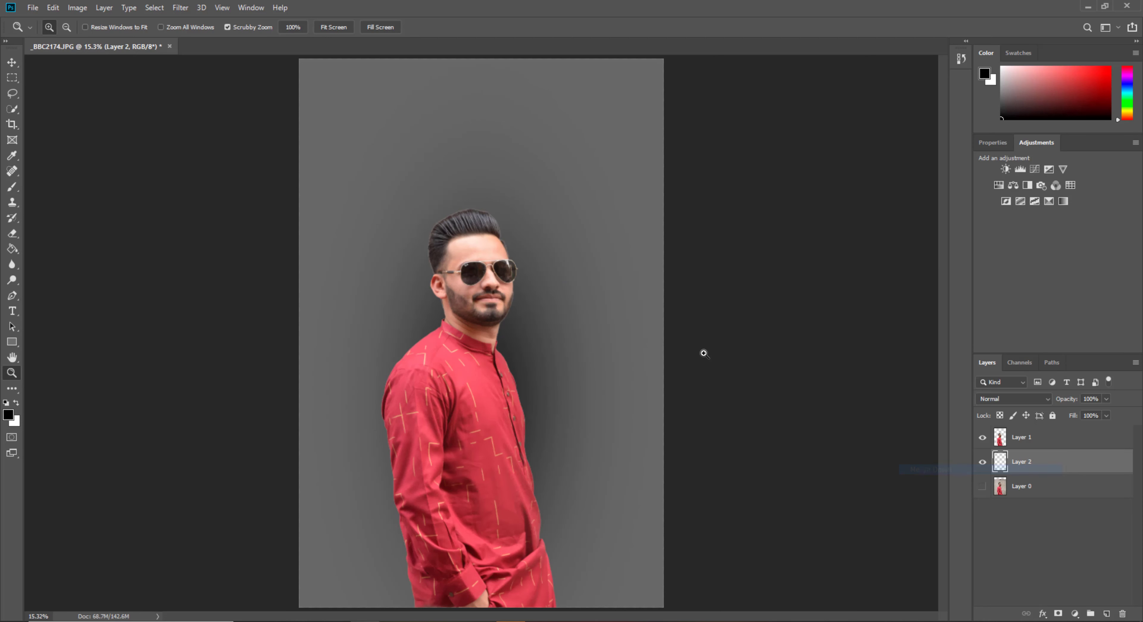
pyautogui.rightClick(508, 284)
pyautogui.rightClick(577, 235)
pyautogui.rightClick(577, 235)
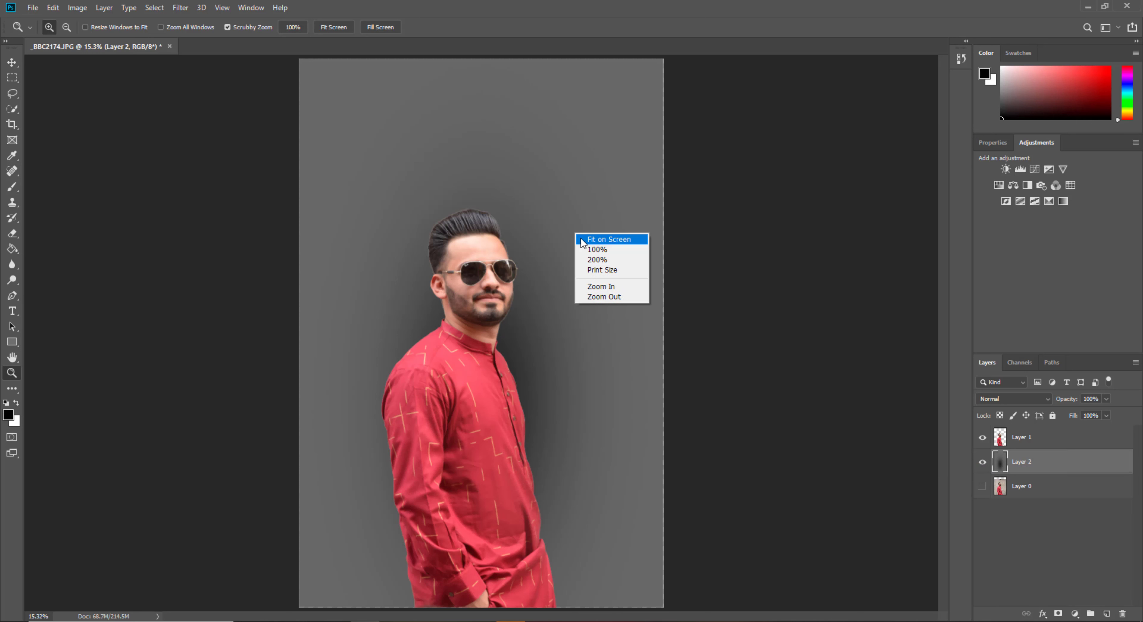
pyautogui.rightClick(578, 236)
pyautogui.click(611, 304)
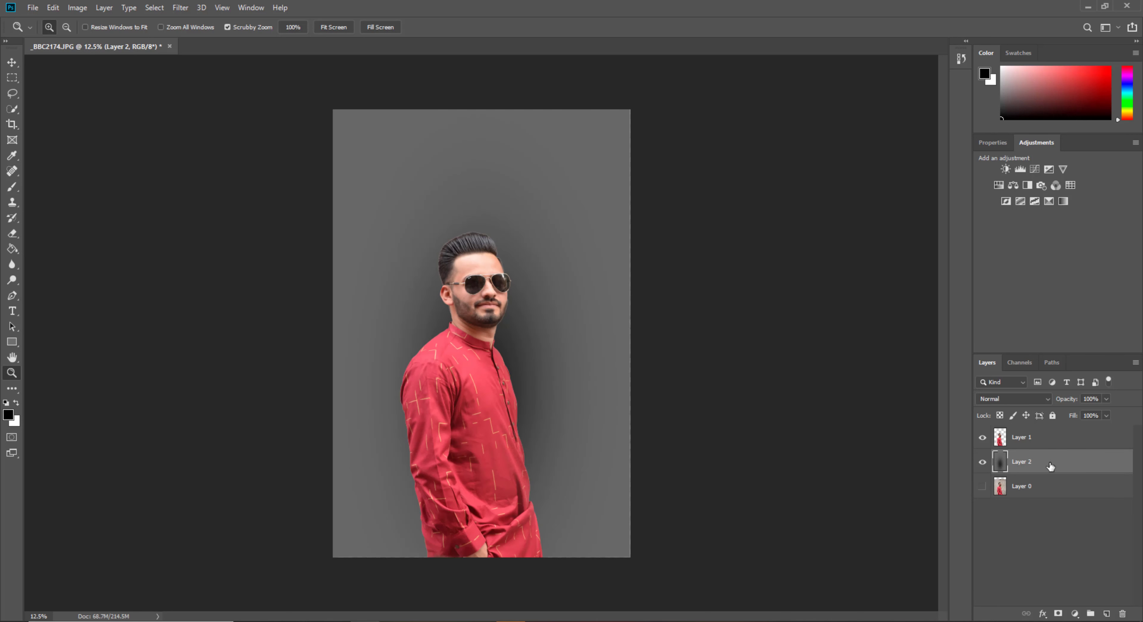
pyautogui.hotkey('ctrl', 'u')
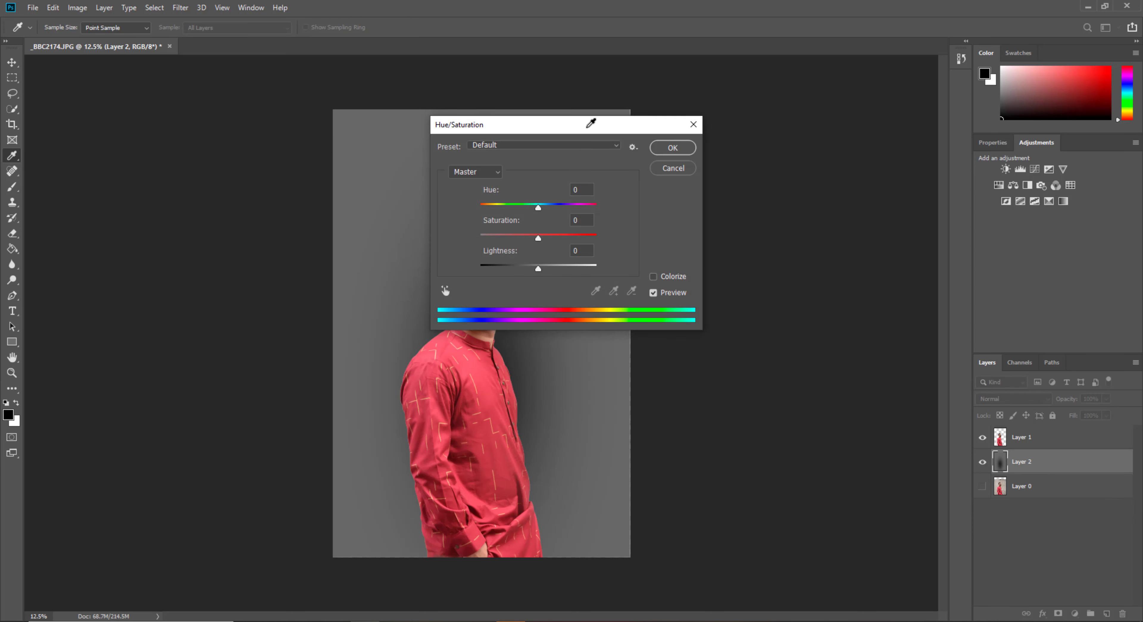
pyautogui.moveTo(586, 123); pyautogui.dragTo(839, 168)
pyautogui.moveTo(790, 245); pyautogui.dragTo(769, 252)
pyautogui.click(929, 205)
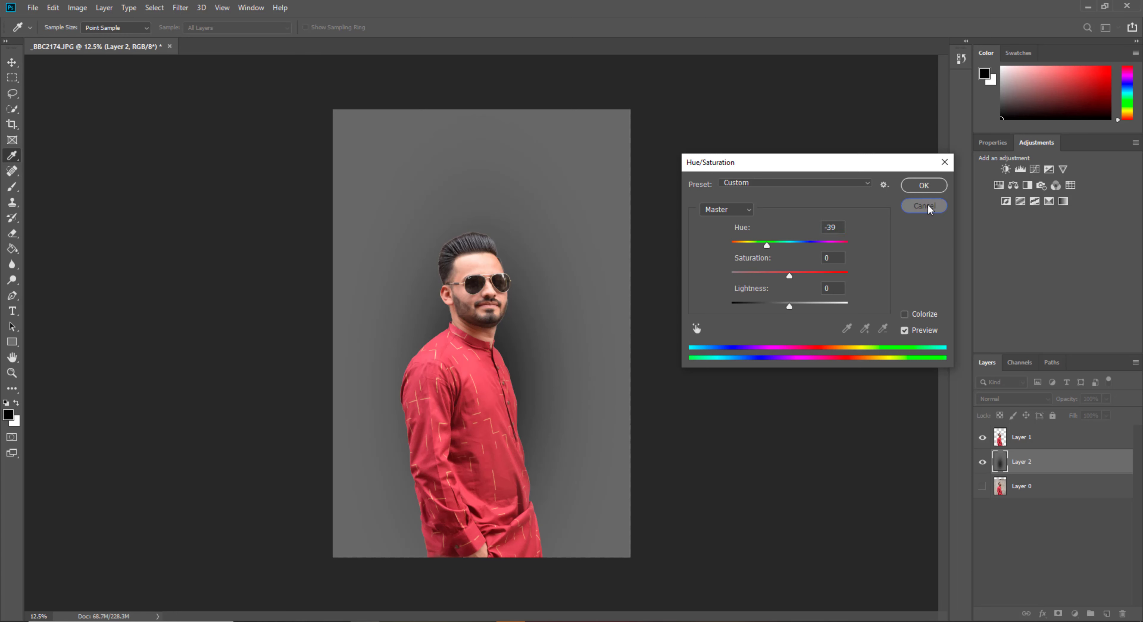
pyautogui.hotkey('ctrl', 'b')
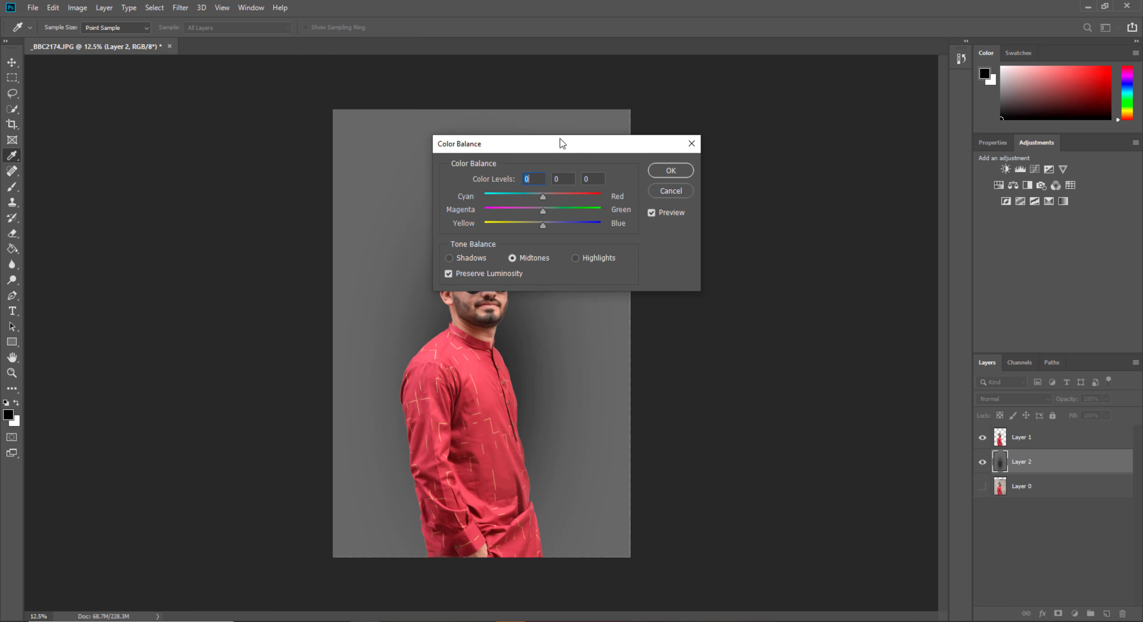
pyautogui.moveTo(562, 143); pyautogui.dragTo(821, 164)
pyautogui.moveTo(805, 219); pyautogui.dragTo(855, 220)
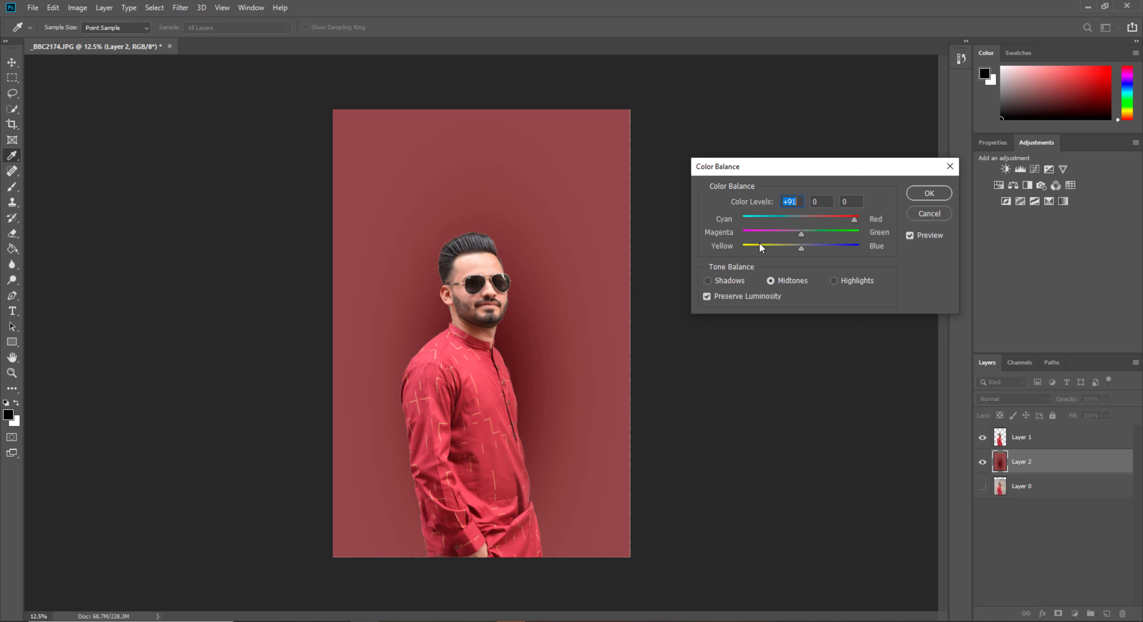
pyautogui.moveTo(797, 247)
pyautogui.mouseDown()
pyautogui.moveTo(750, 248)
pyautogui.moveTo(853, 247)
pyautogui.moveTo(746, 234)
pyautogui.moveTo(855, 238)
pyautogui.mouseUp()
pyautogui.click(929, 193)
pyautogui.press('z')
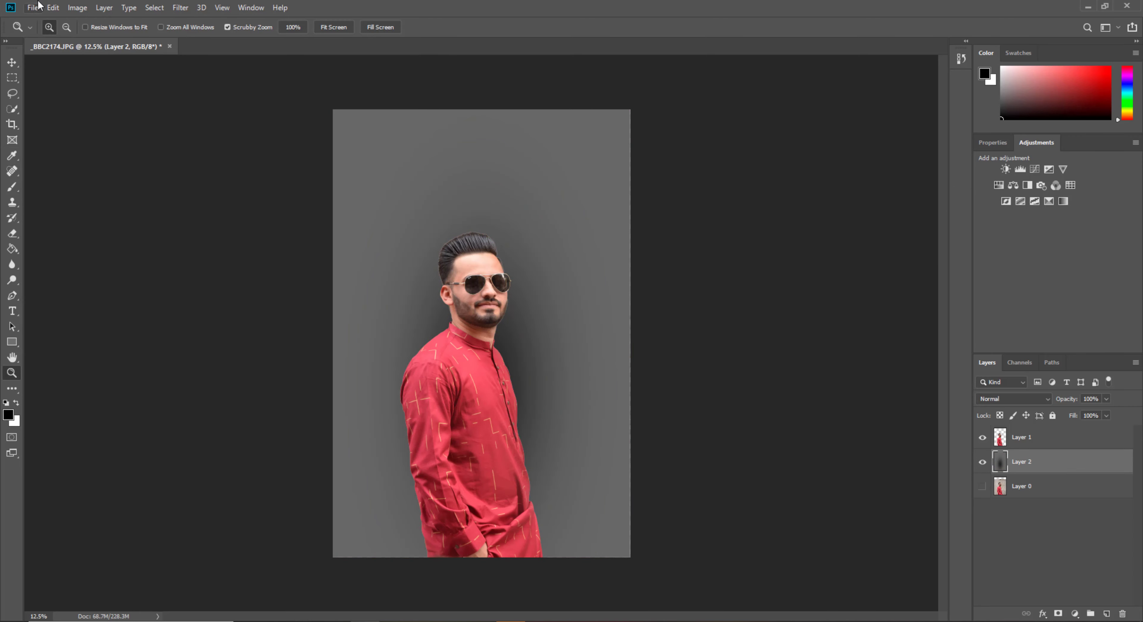
# Open william-daigneault-Cd84YdL9px8-unsplash.jpg, the yellow-striped wall photo, from D:\BACKGROUND\1
pyautogui.click(34, 8)
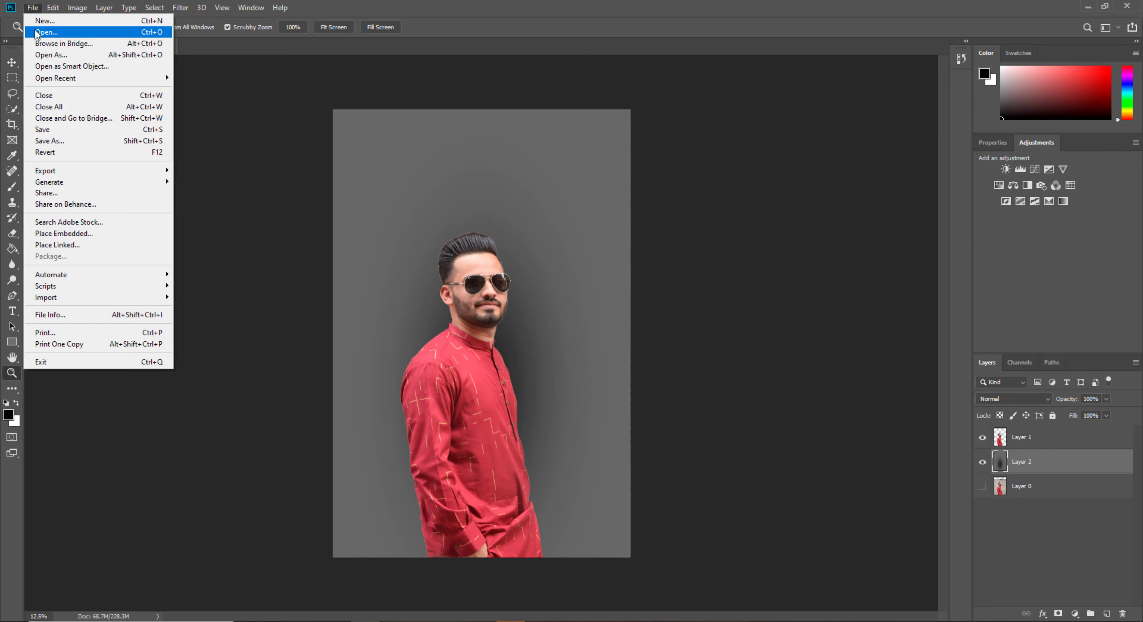
pyautogui.click(34, 28)
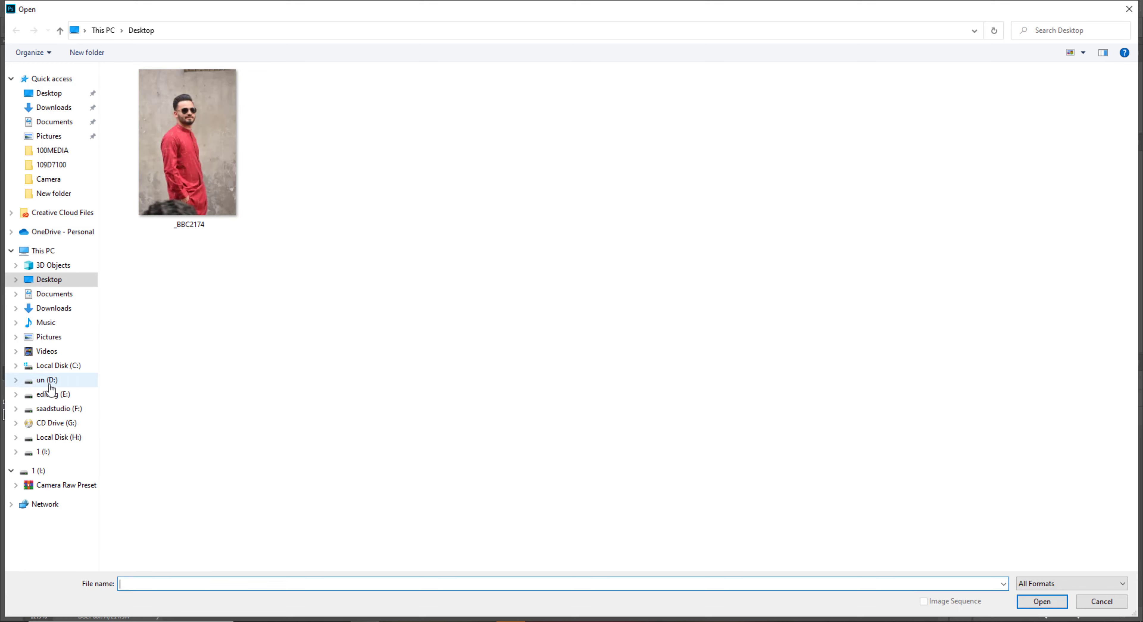
pyautogui.click(47, 380)
pyautogui.doubleClick(171, 310)
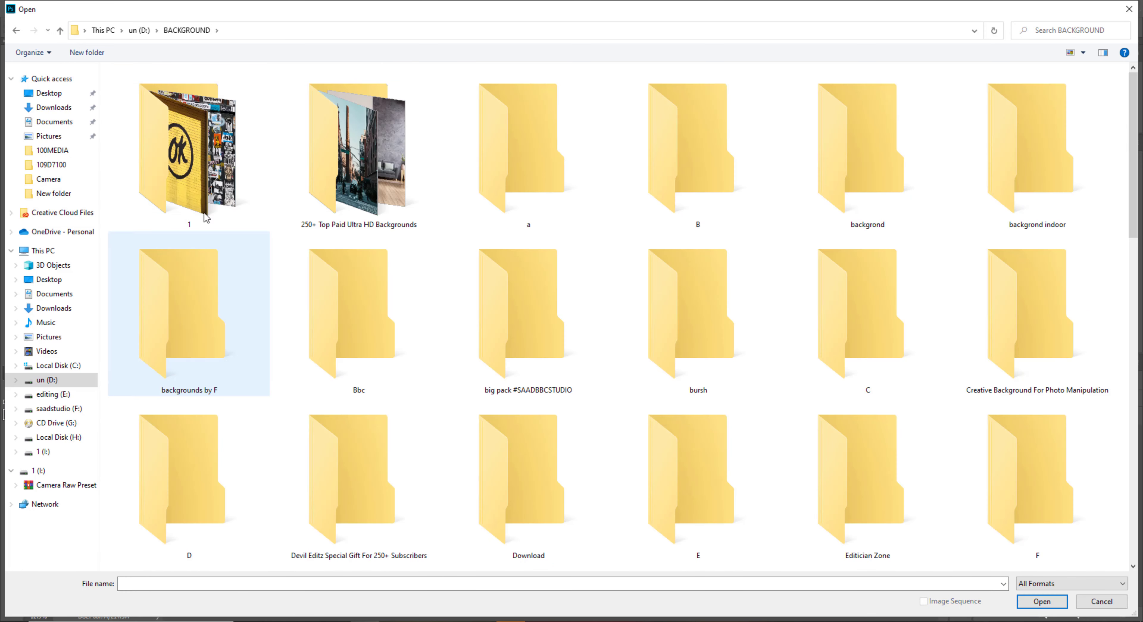
pyautogui.doubleClick(202, 180)
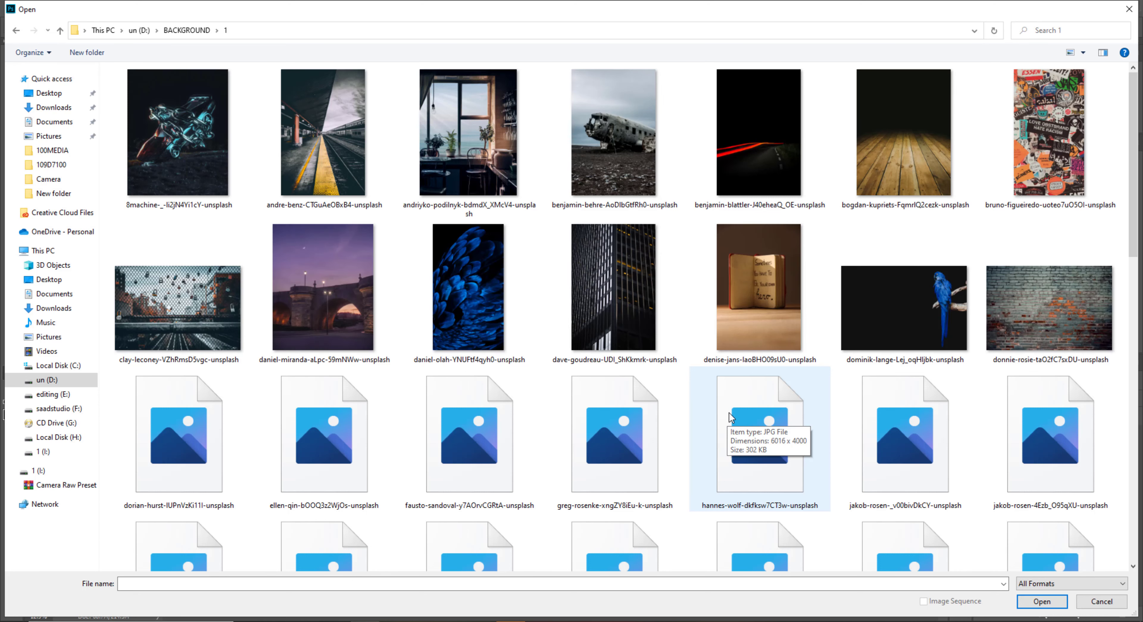
pyautogui.scroll(-3, 731, 417)
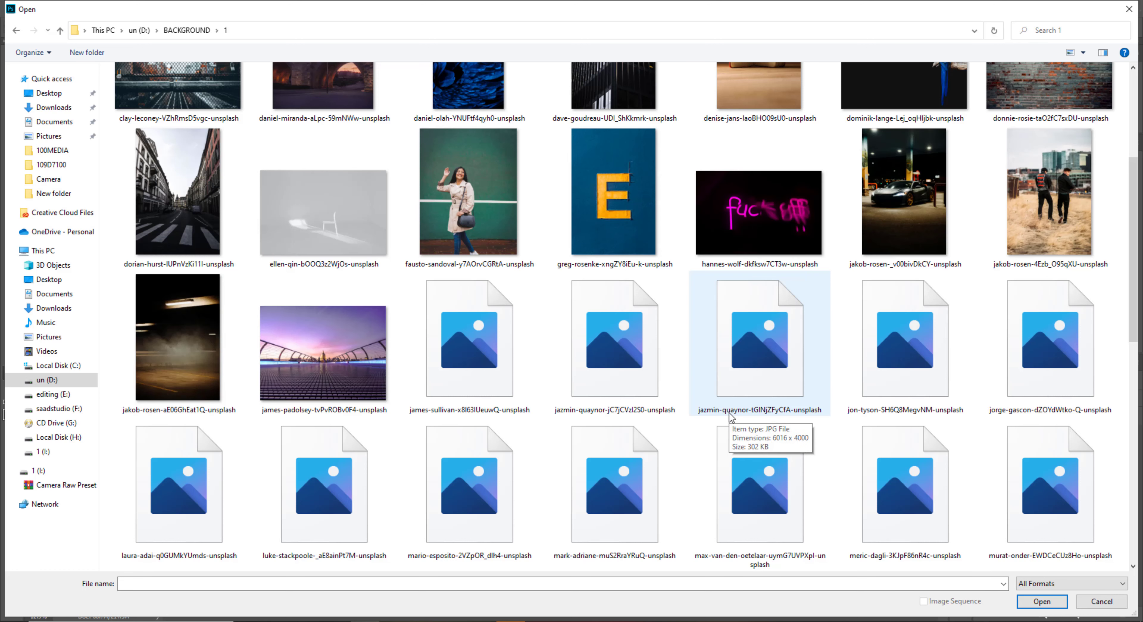
pyautogui.scroll(-5, 735, 412)
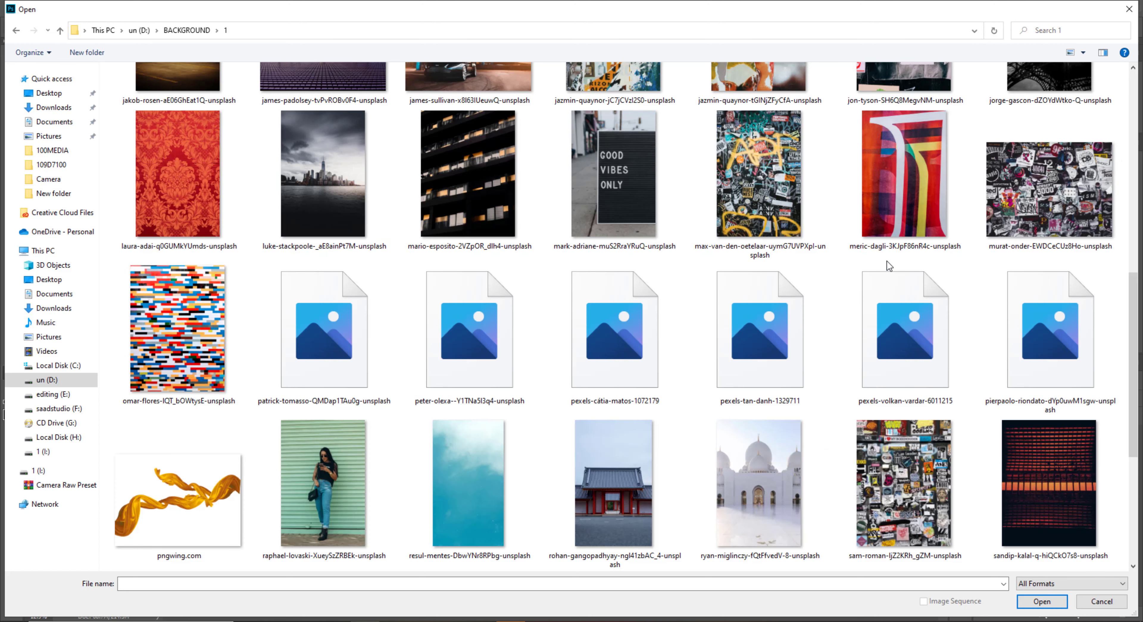
pyautogui.scroll(-5, 887, 261)
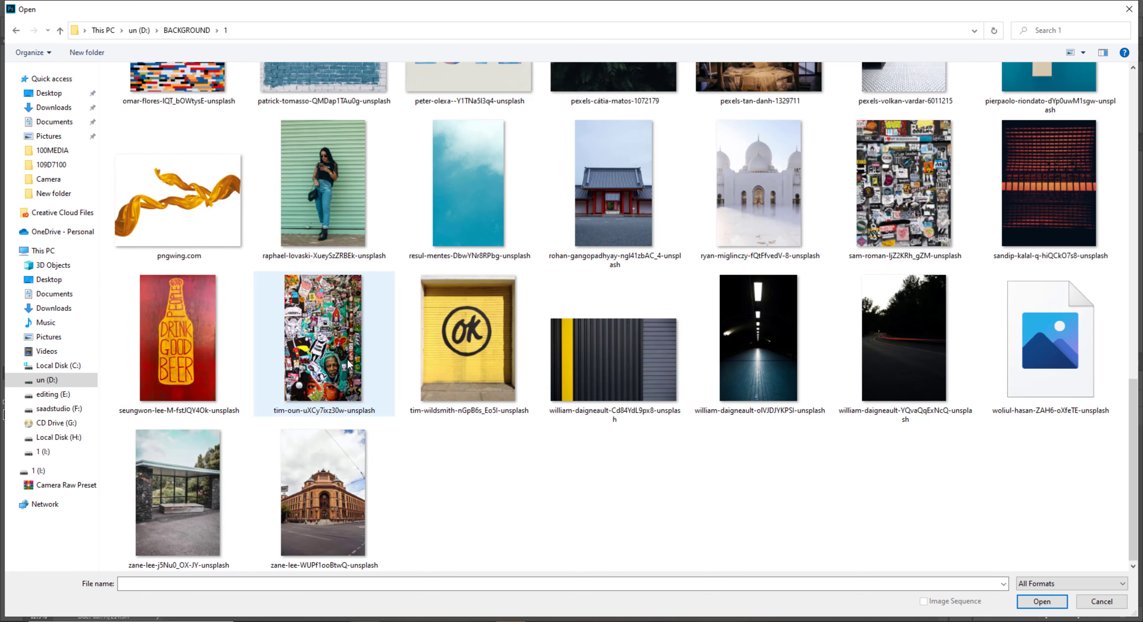
pyautogui.doubleClick(592, 366)
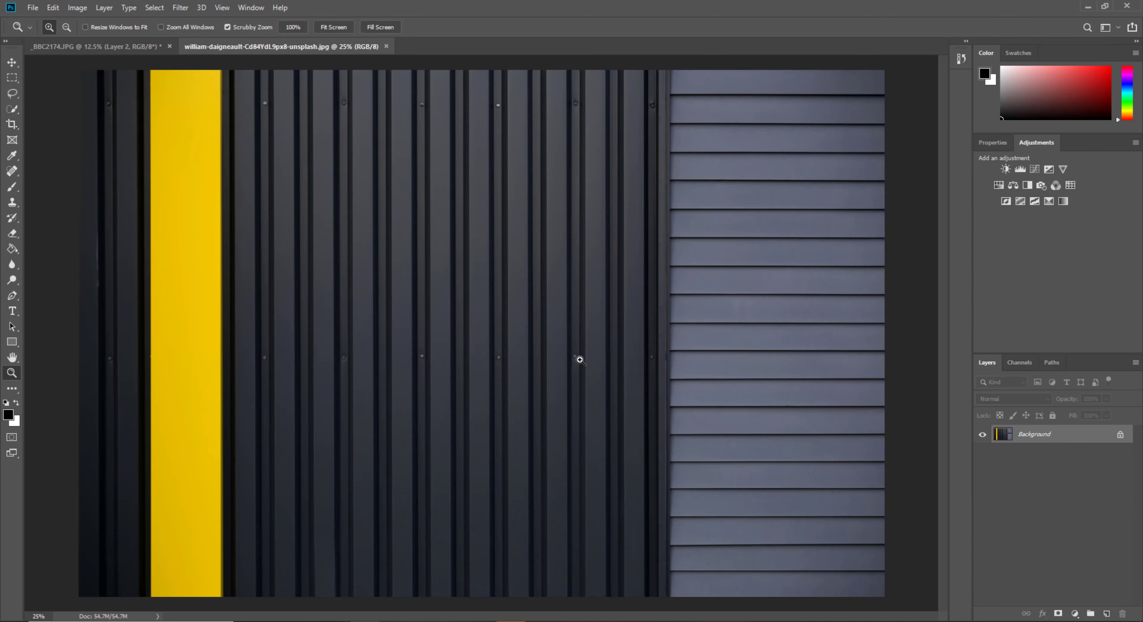
# Drag the wall photo into the _BBC2174 portrait, accepting the colour profile conversion
pyautogui.press('v')
pyautogui.moveTo(209, 70)
pyautogui.mouseDown()
pyautogui.moveTo(191, 64)
pyautogui.moveTo(473, 226)
pyautogui.mouseUp()
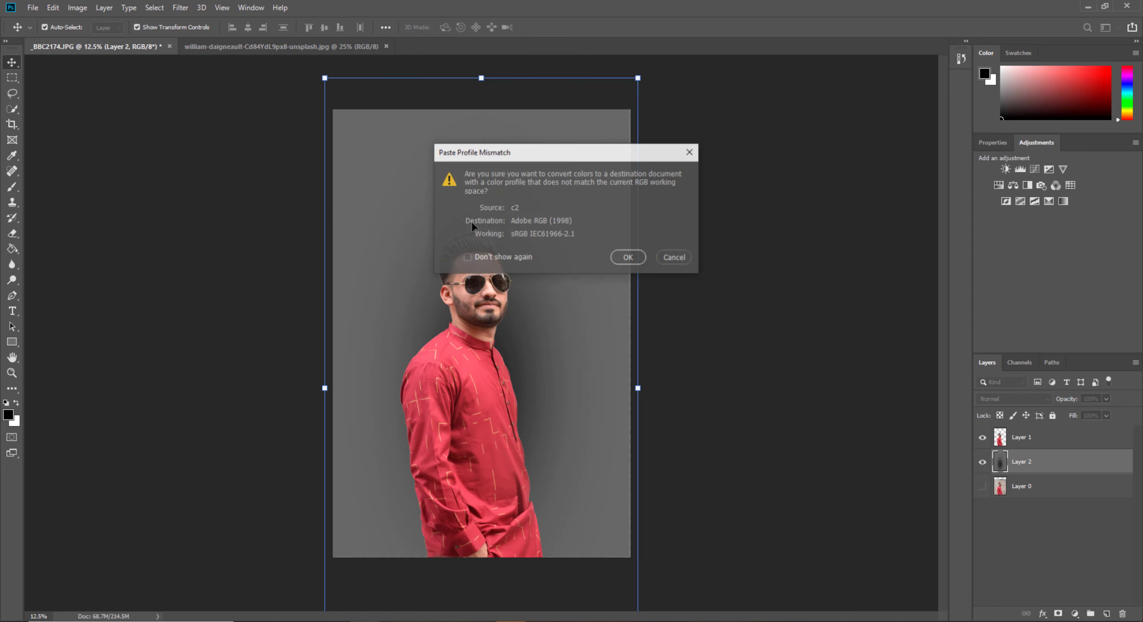
pyautogui.click(630, 259)
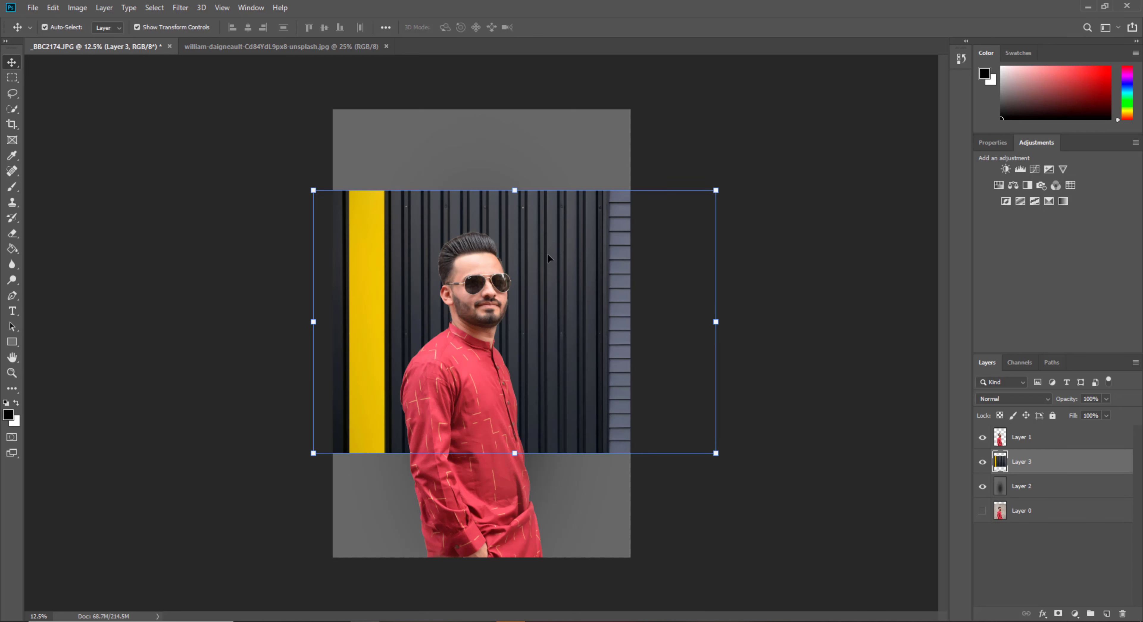
# Scale the wall to about 170% and place the yellow stripe just left of the man
pyautogui.moveTo(548, 256); pyautogui.dragTo(543, 175)
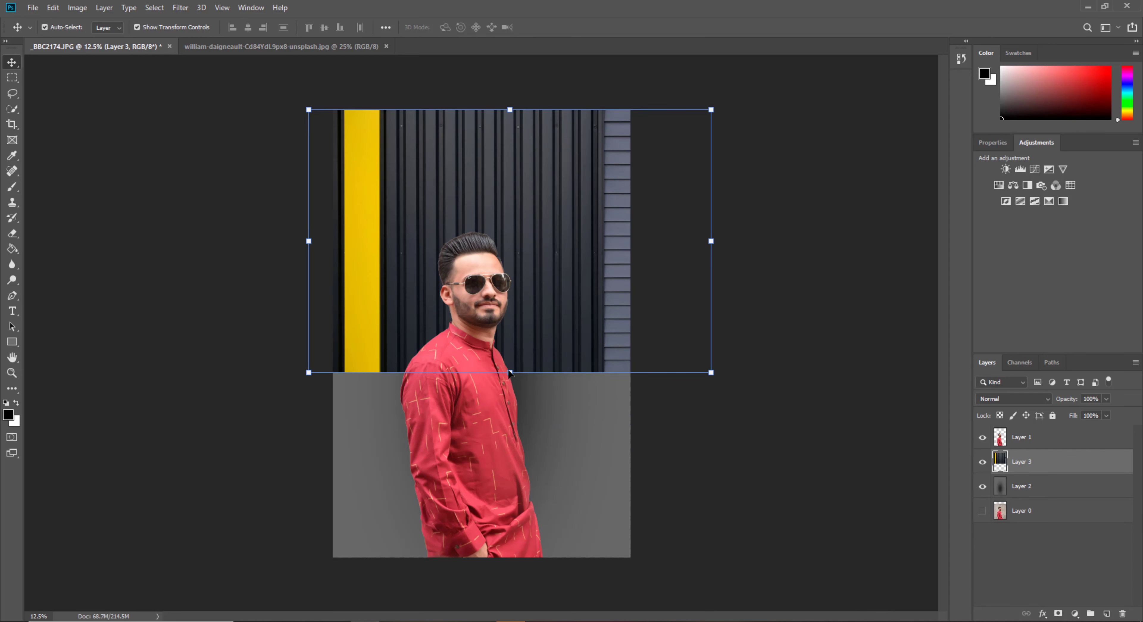
pyautogui.moveTo(509, 373); pyautogui.dragTo(510, 557)
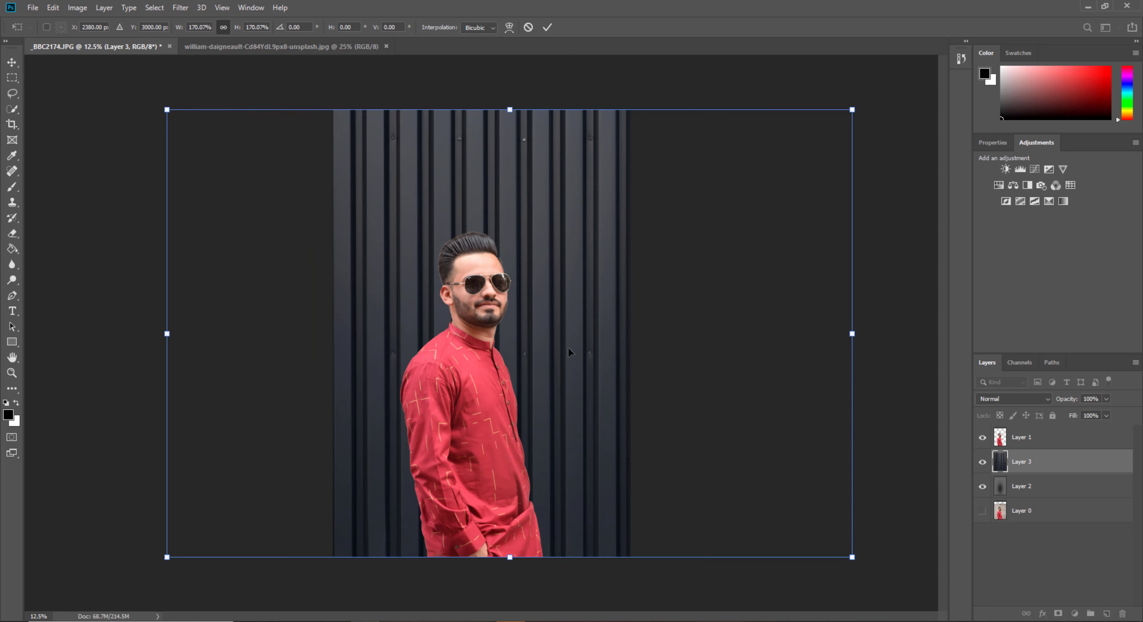
pyautogui.moveTo(569, 352); pyautogui.dragTo(687, 353)
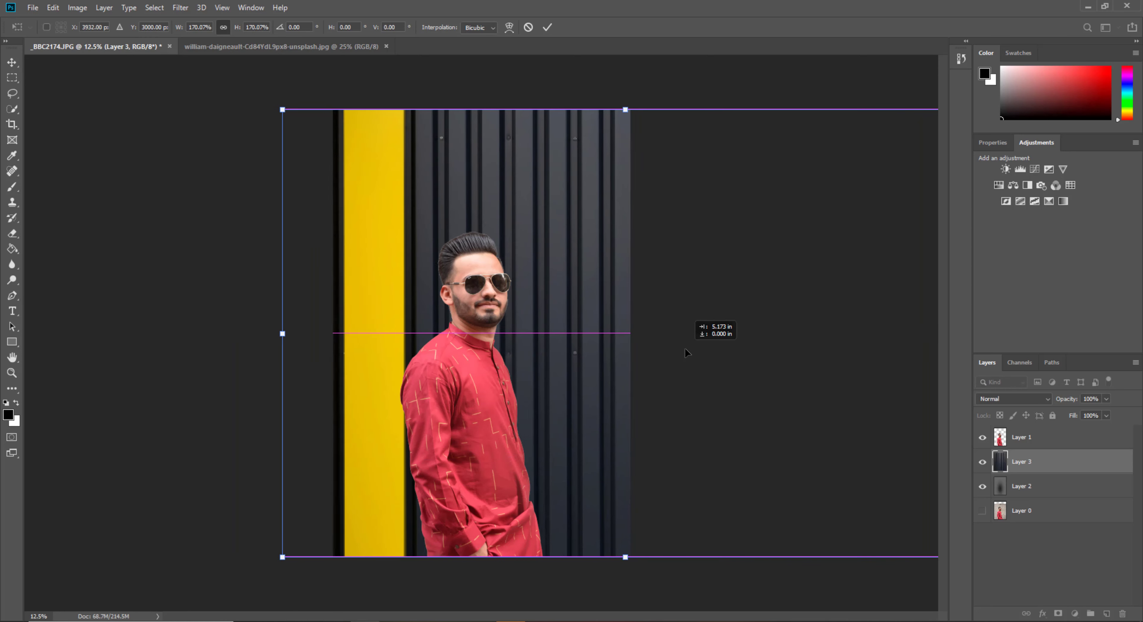
pyautogui.moveTo(685, 349); pyautogui.dragTo(726, 350)
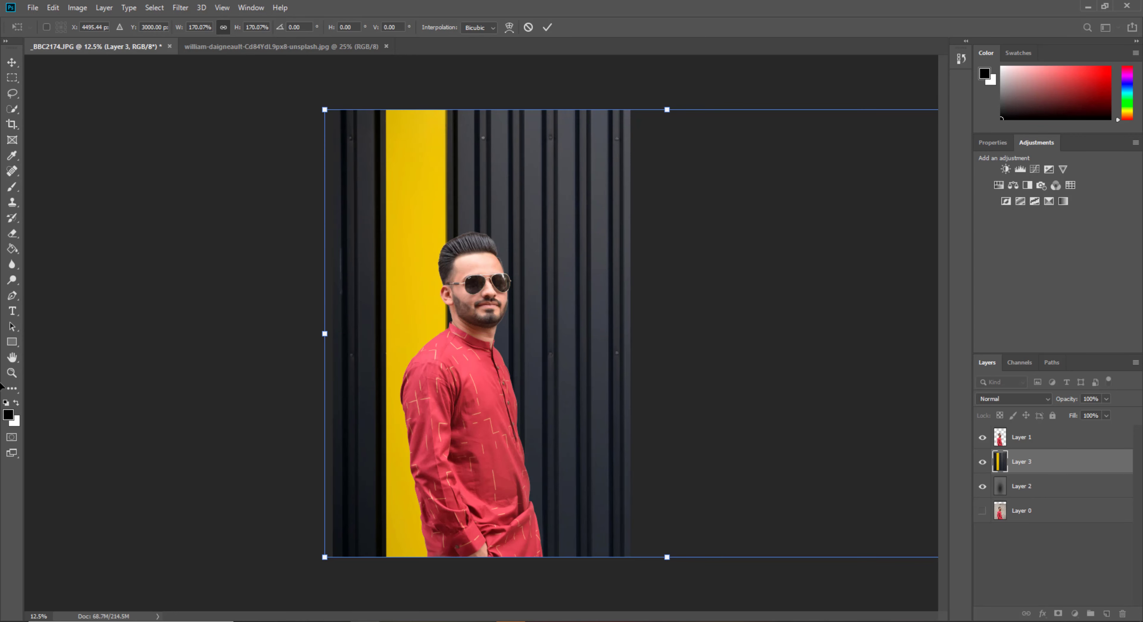
pyautogui.click(472, 262)
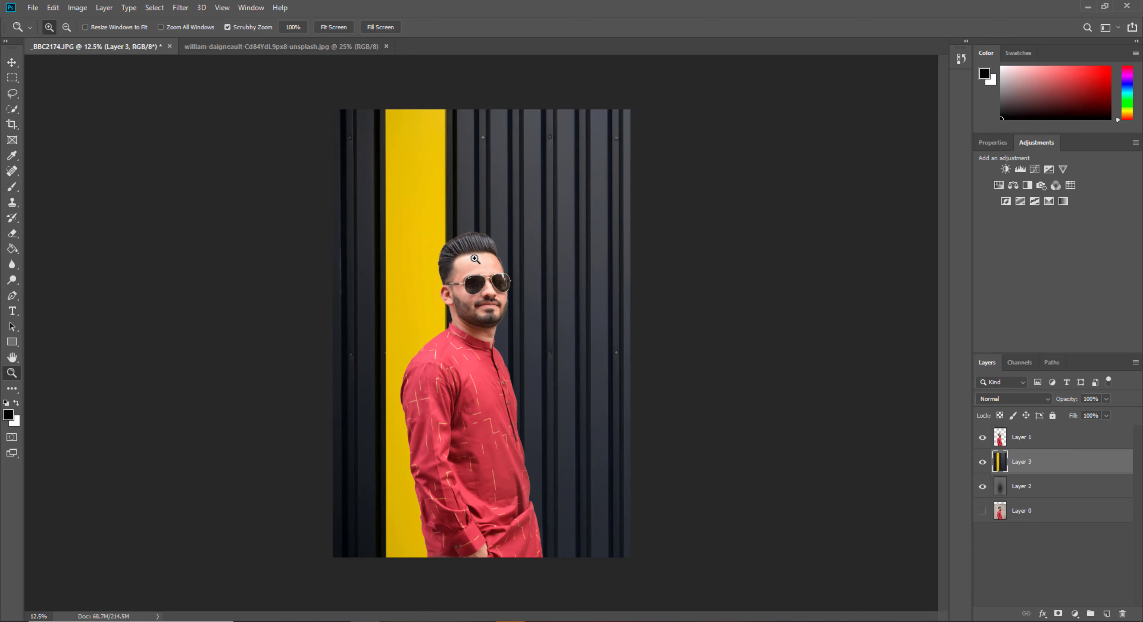
pyautogui.click(472, 262)
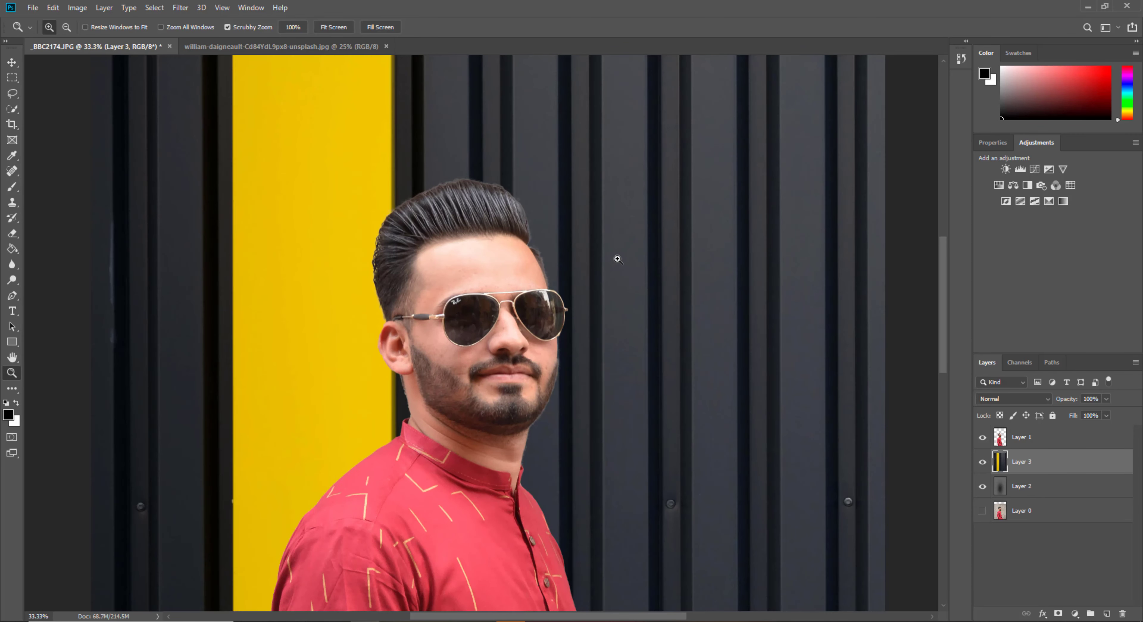
# Set the wall layer to Multiply blend at 82% opacity
pyautogui.moveTo(617, 260); pyautogui.dragTo(576, 262)
pyautogui.click(1017, 399)
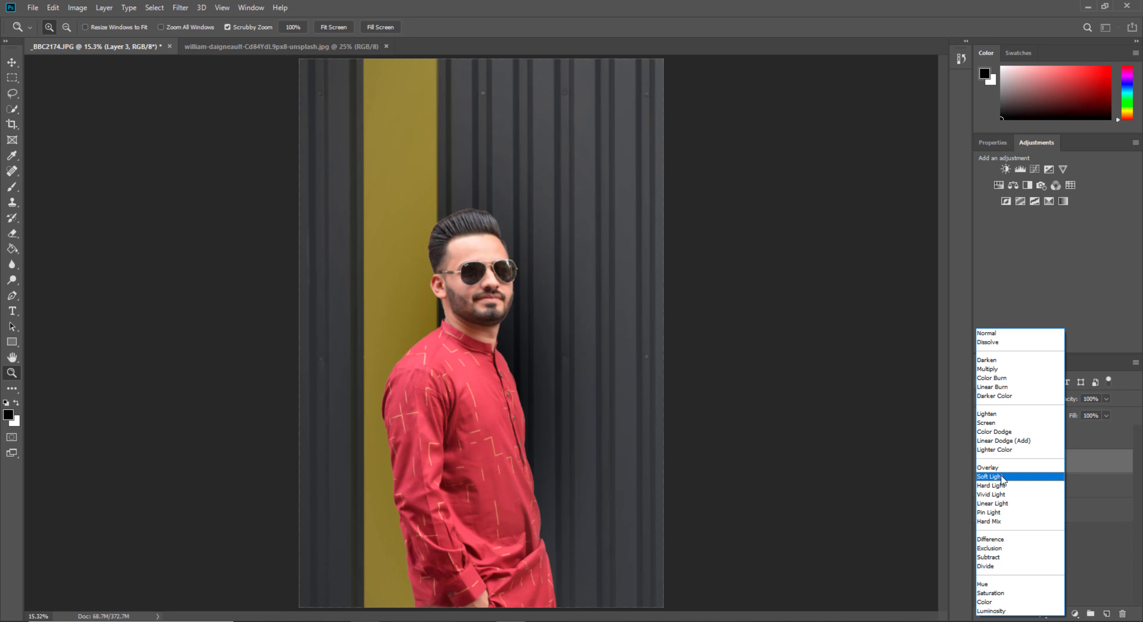
pyautogui.click(1001, 333)
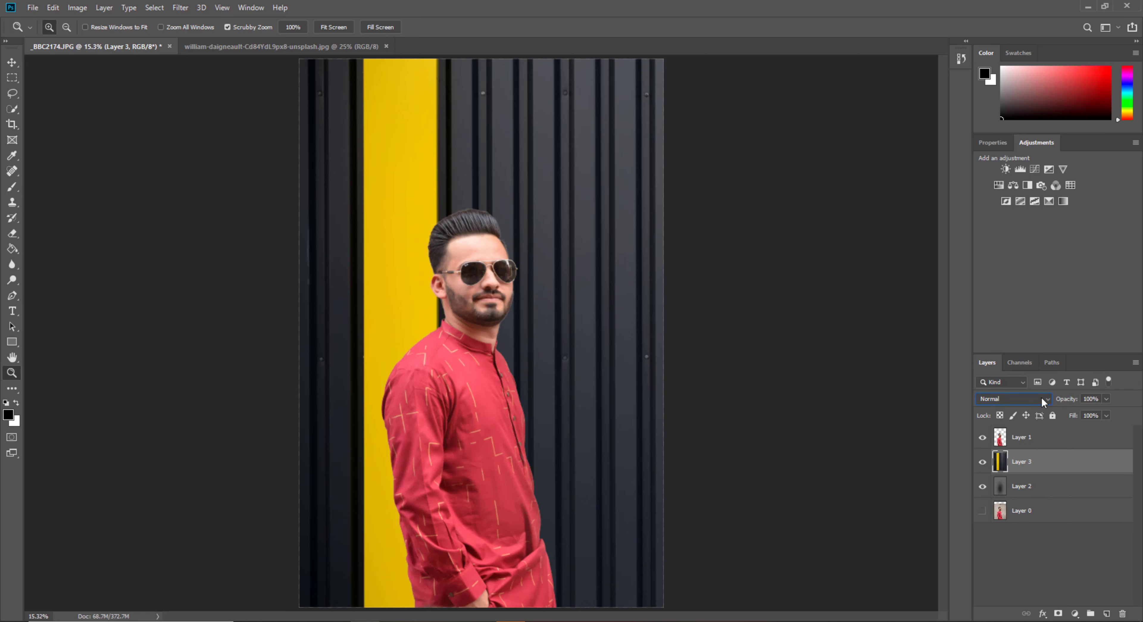
pyautogui.click(1025, 399)
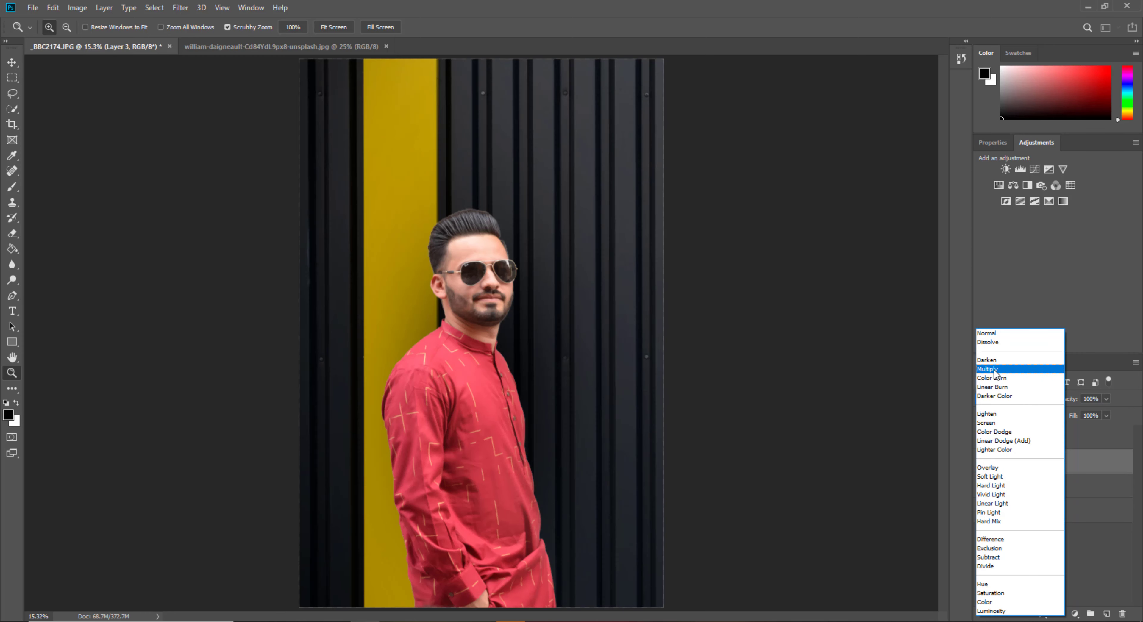
pyautogui.click(987, 368)
pyautogui.click(1107, 399)
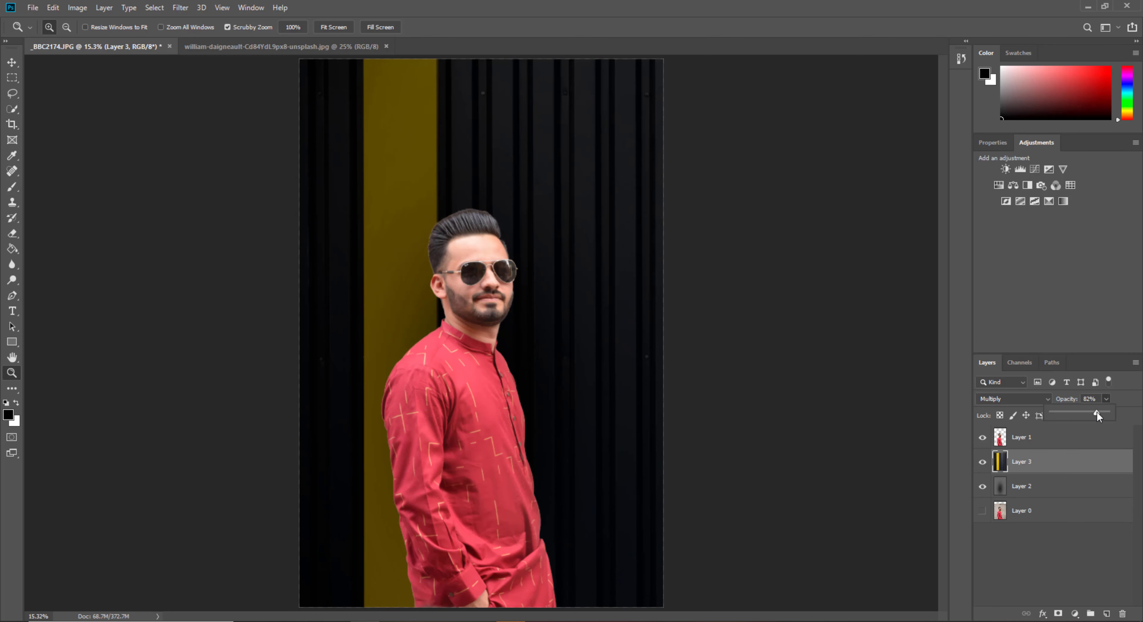
pyautogui.moveTo(1097, 414); pyautogui.dragTo(1095, 415)
# Merge the visible layers into a single Layer 3
pyautogui.moveTo(396, 278); pyautogui.dragTo(520, 239)
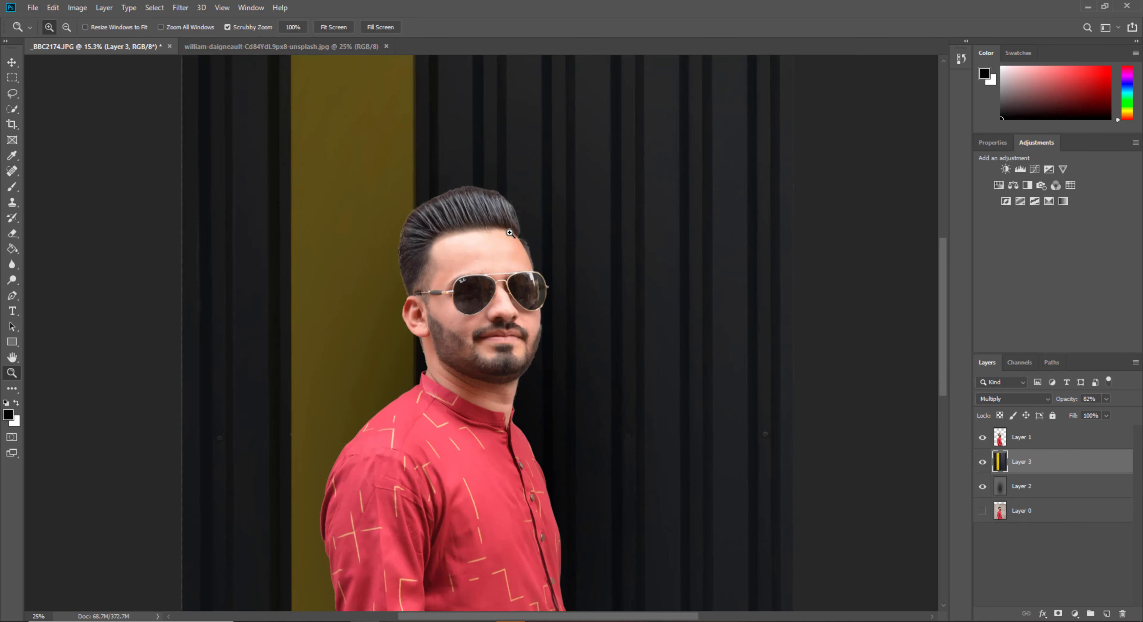
pyautogui.hotkey('ctrl', '0')
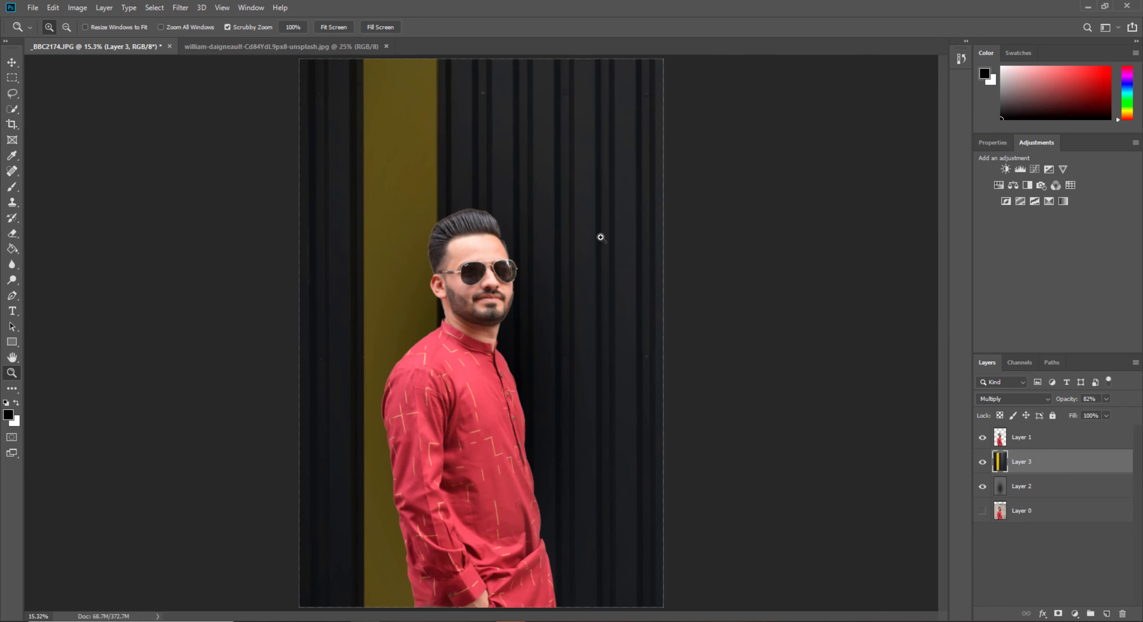
pyautogui.hotkey('ctrl', 'shift', 'e')
pyautogui.moveTo(496, 266); pyautogui.dragTo(414, 258)
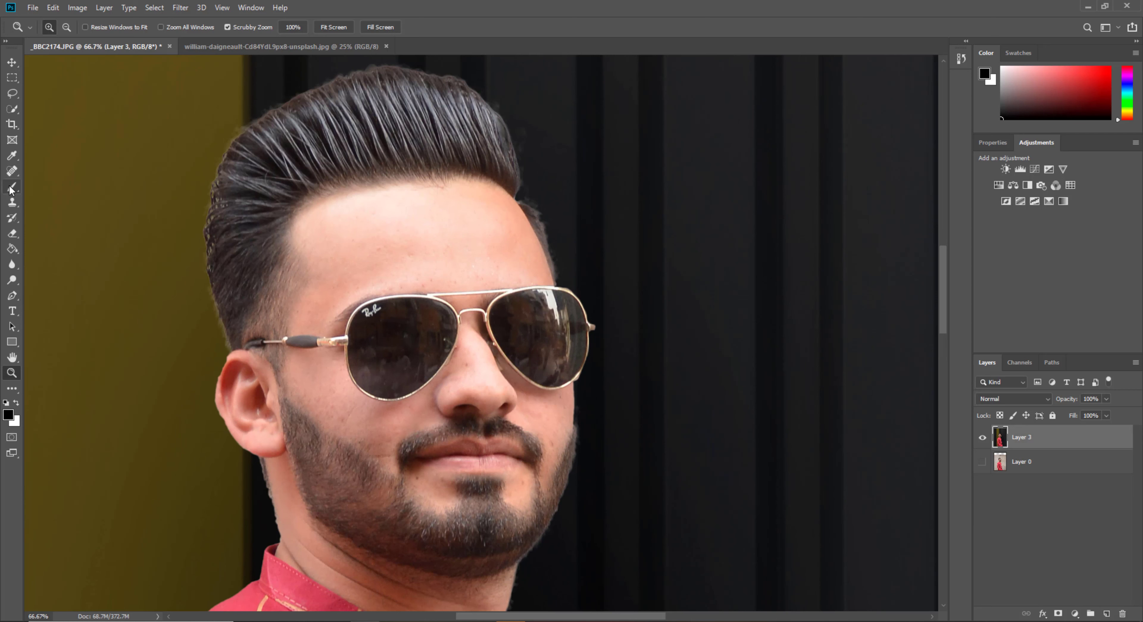
# Switch to the Mixer Brush with 21% wetness and size 150
pyautogui.rightClick(12, 189)
pyautogui.click(68, 221)
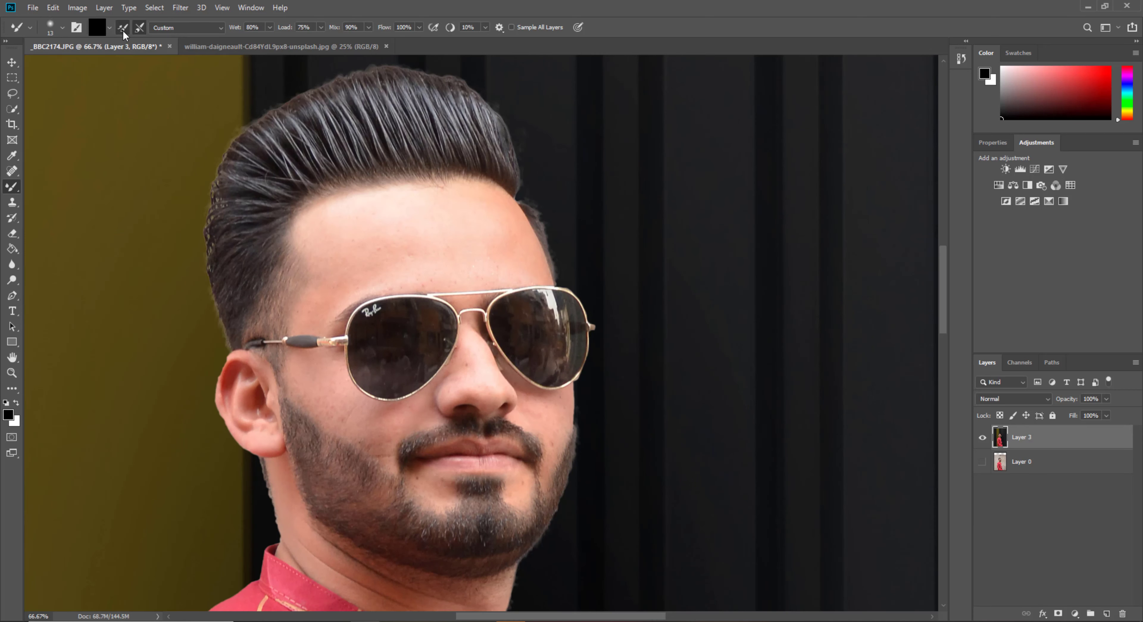
pyautogui.click(269, 28)
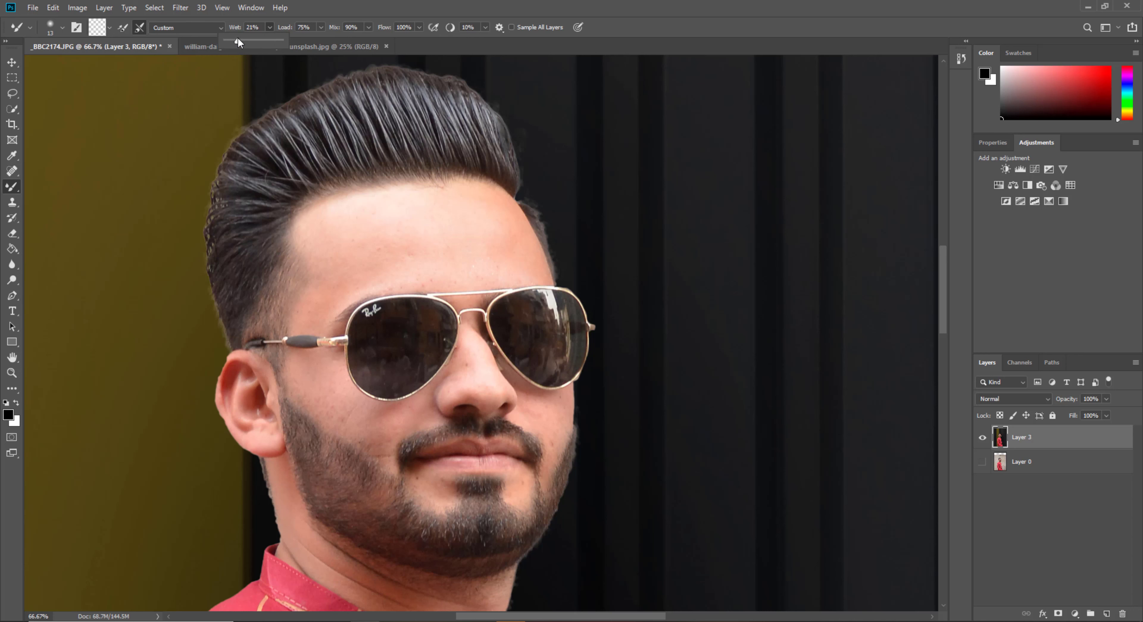
pyautogui.click(390, 213)
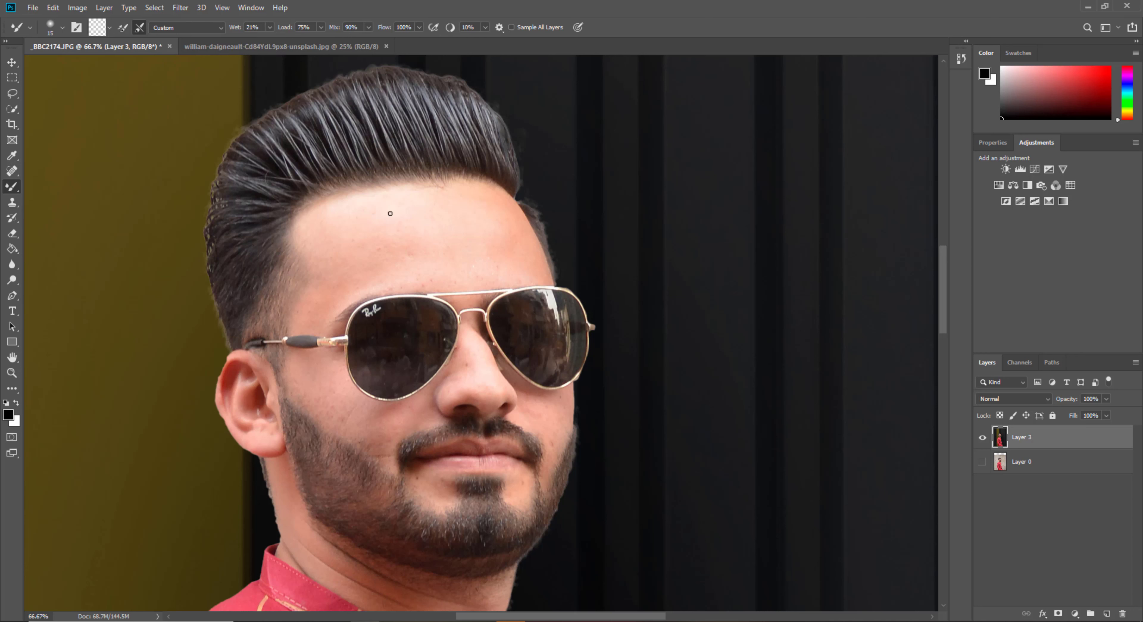
pyautogui.press(']')
pyautogui.press(']')
pyautogui.press(']')
pyautogui.press(']')
pyautogui.press(']')
pyautogui.press(']')
pyautogui.press(']')
# Smooth the forehead and left cheek skin with a 125–150 brush
pyautogui.moveTo(336, 230)
pyautogui.mouseDown()
pyautogui.moveTo(443, 205)
pyautogui.moveTo(398, 222)
pyautogui.moveTo(316, 220)
pyautogui.moveTo(342, 271)
pyautogui.moveTo(329, 280)
pyautogui.mouseUp()
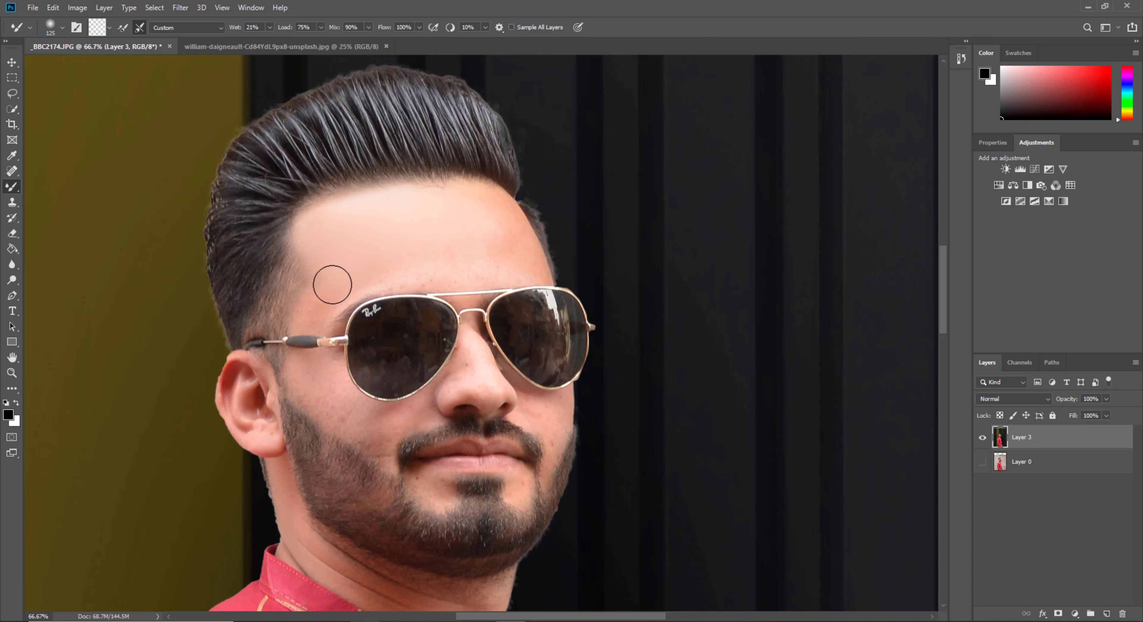
pyautogui.press('[')
pyautogui.press('[')
pyautogui.press(']')
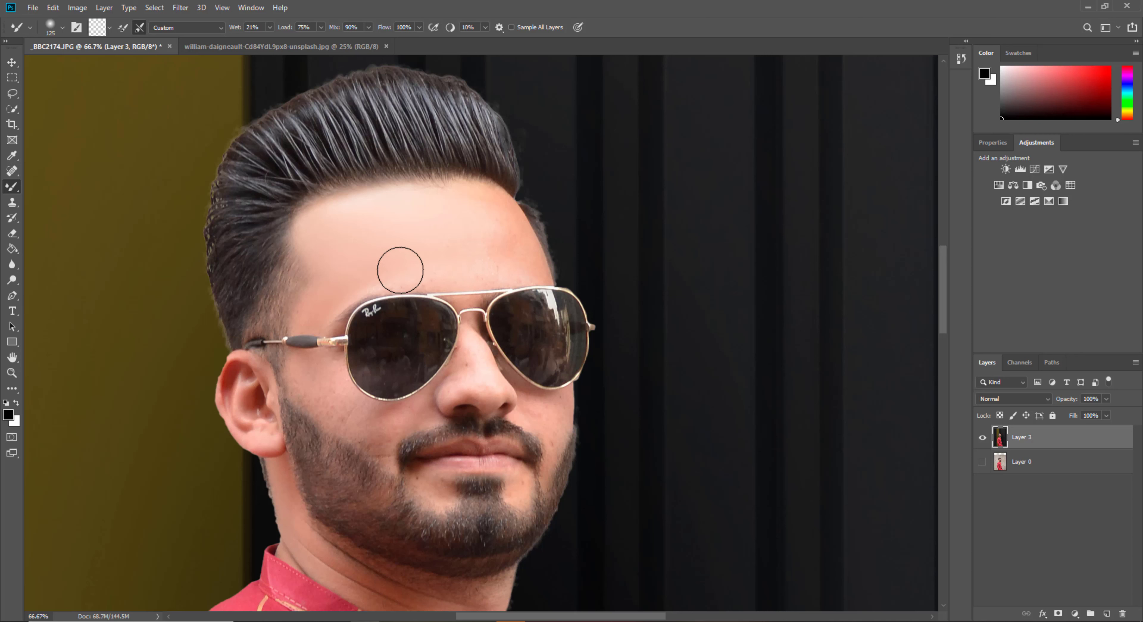
pyautogui.moveTo(401, 265)
pyautogui.mouseDown()
pyautogui.moveTo(487, 265)
pyautogui.moveTo(472, 197)
pyautogui.moveTo(496, 258)
pyautogui.moveTo(519, 263)
pyautogui.moveTo(444, 262)
pyautogui.mouseUp()
pyautogui.moveTo(332, 395)
pyautogui.mouseDown()
pyautogui.moveTo(352, 413)
pyautogui.moveTo(309, 375)
pyautogui.moveTo(315, 400)
pyautogui.moveTo(316, 377)
pyautogui.moveTo(375, 441)
pyautogui.mouseUp()
# Smooth the chin and jaw with a smaller 50–70 brush, then fit the photo on screen
pyautogui.press('[')
pyautogui.press('[')
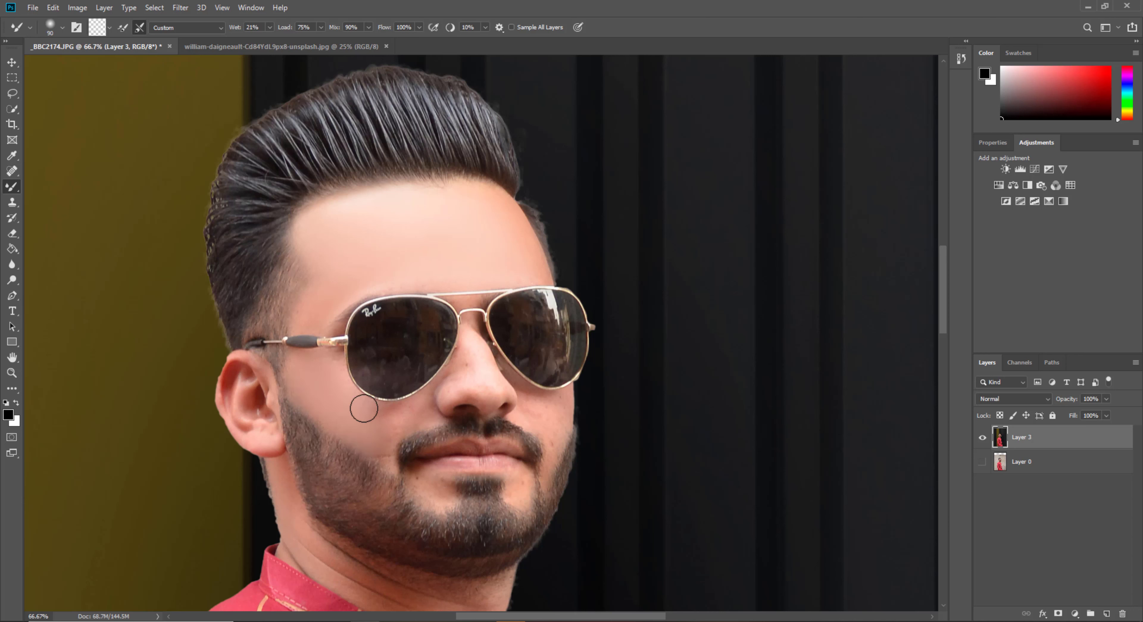
pyautogui.press('[')
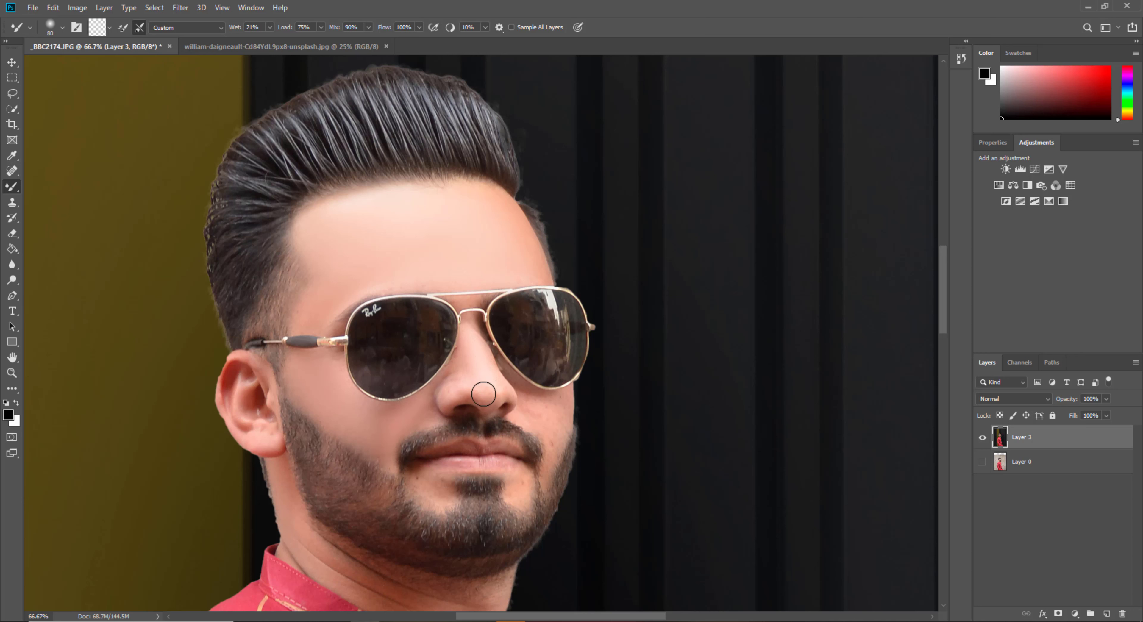
pyautogui.press('[')
pyautogui.press('[')
pyautogui.press('[')
pyautogui.press(']')
pyautogui.press(']')
pyautogui.press(']')
pyautogui.scroll(2, 435, 421)
pyautogui.press('[')
pyautogui.press('[')
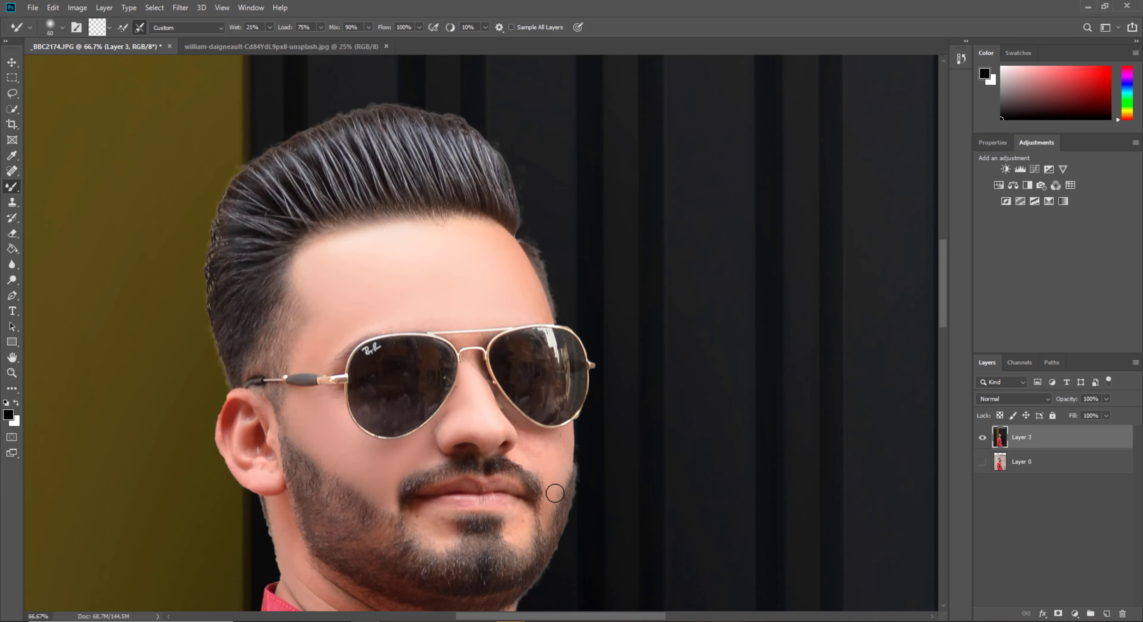
pyautogui.press(']')
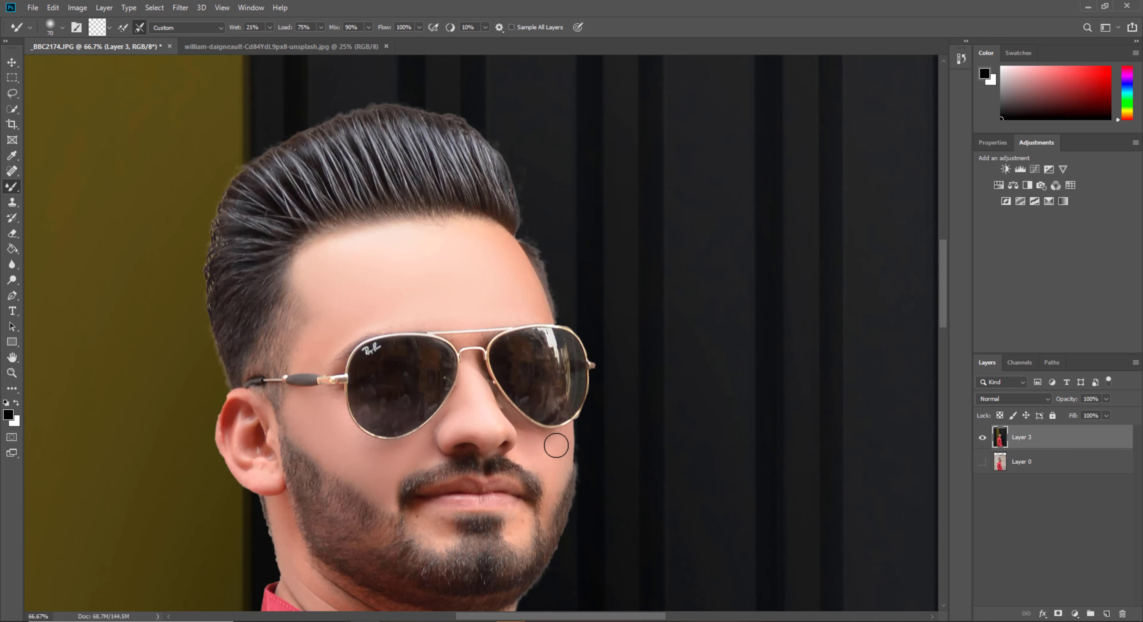
pyautogui.scroll(-3, 518, 459)
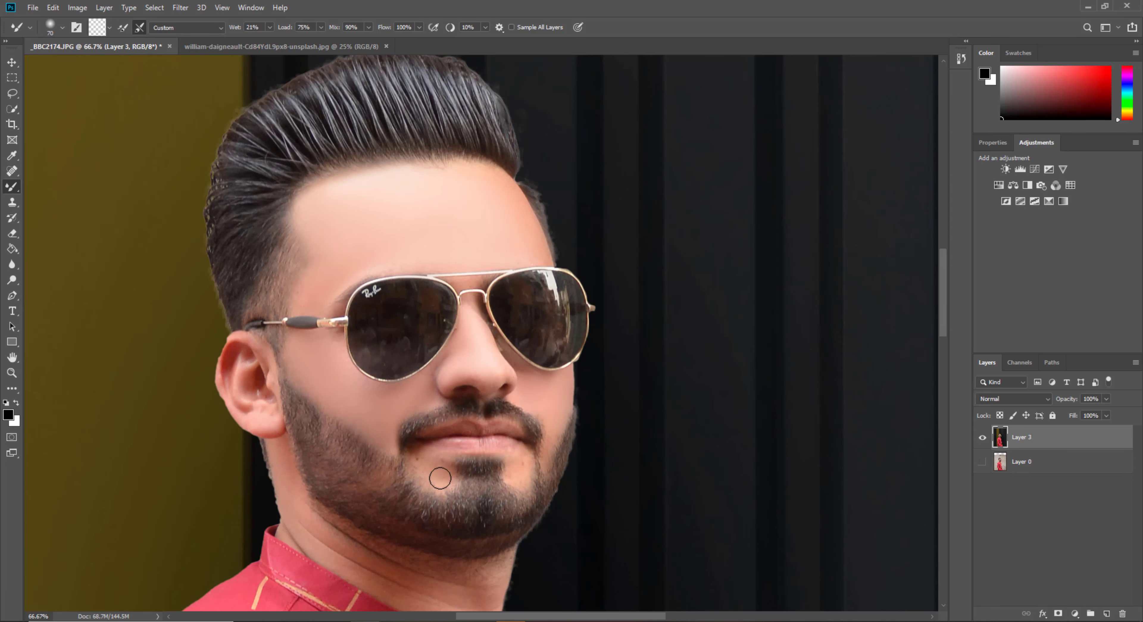
pyautogui.moveTo(439, 478); pyautogui.dragTo(421, 467)
pyautogui.press('[')
pyautogui.press('[')
pyautogui.scroll(-2, 226, 328)
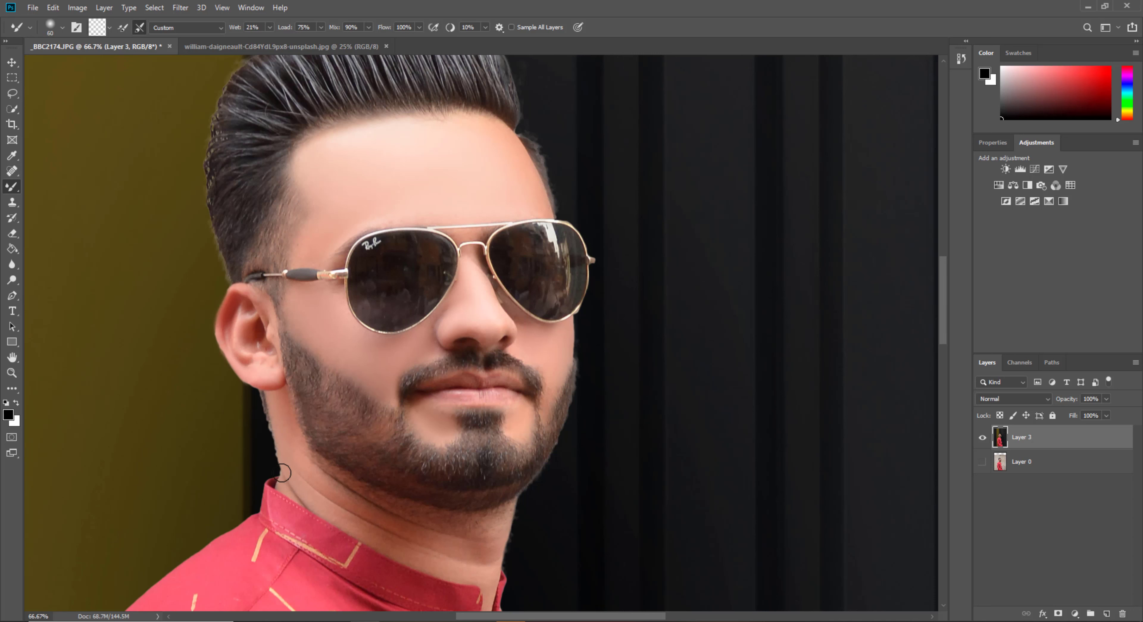
pyautogui.press(']')
pyautogui.press(']')
pyautogui.press(']')
pyautogui.scroll(-2, 296, 464)
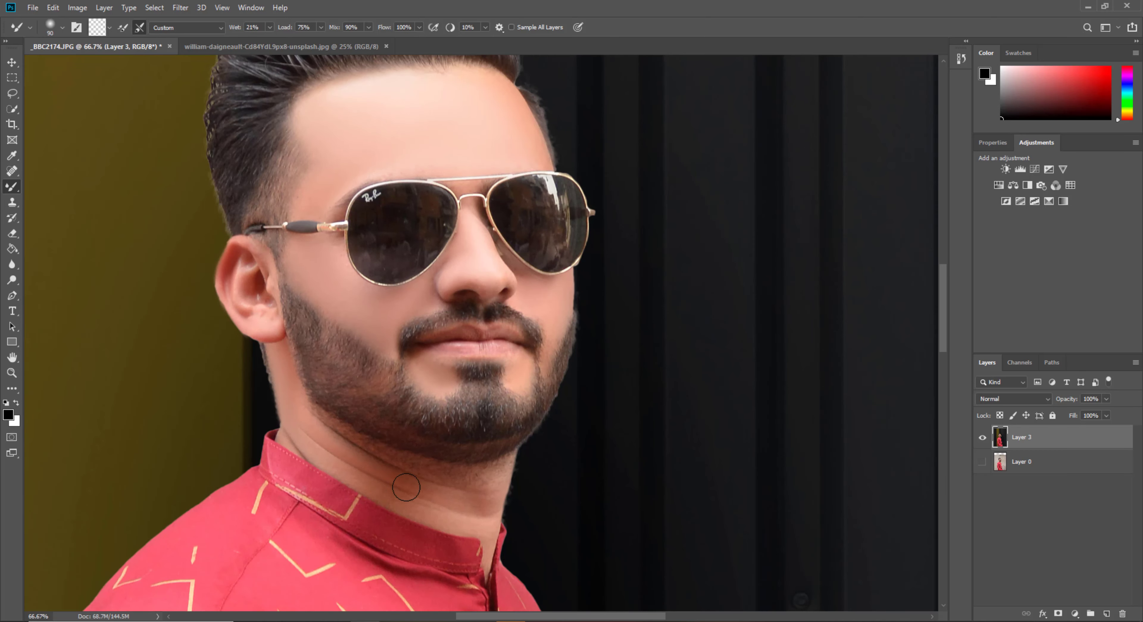
pyautogui.scroll(2, 466, 504)
pyautogui.scroll(2, 335, 271)
pyautogui.press(']')
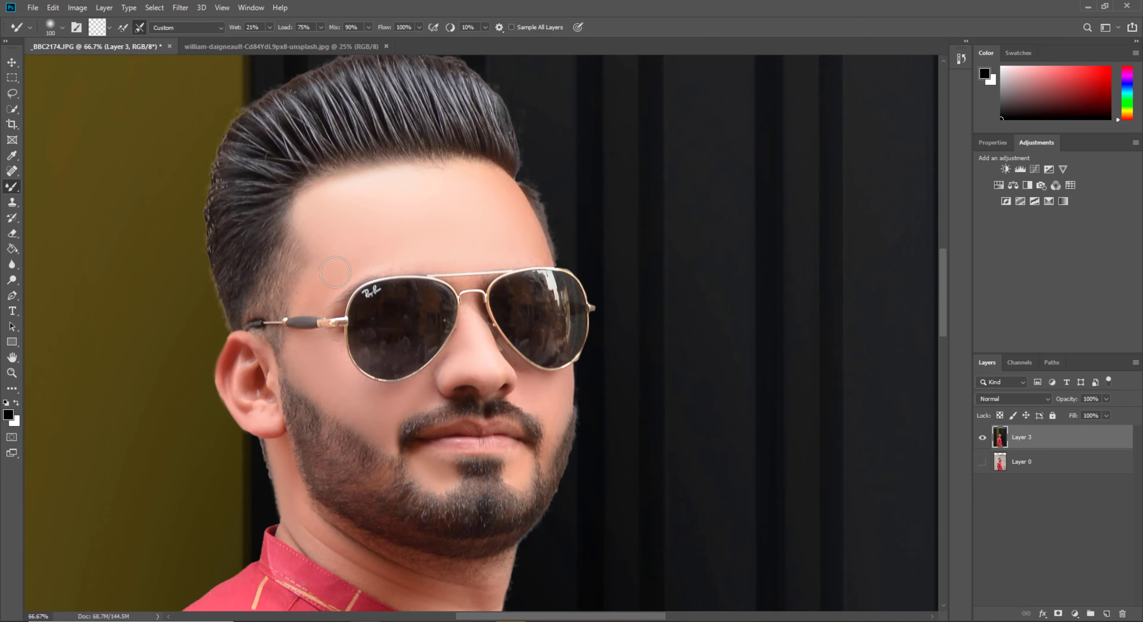
pyautogui.scroll(1, 347, 266)
pyautogui.scroll(1, 370, 262)
pyautogui.press('z')
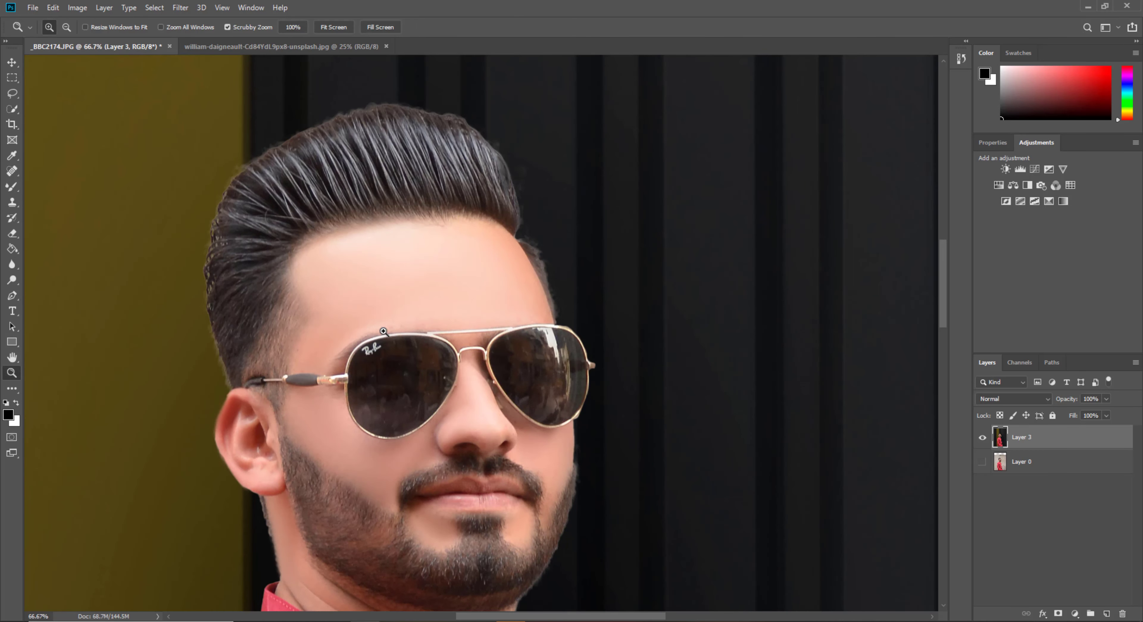
pyautogui.hotkey('ctrl', '0')
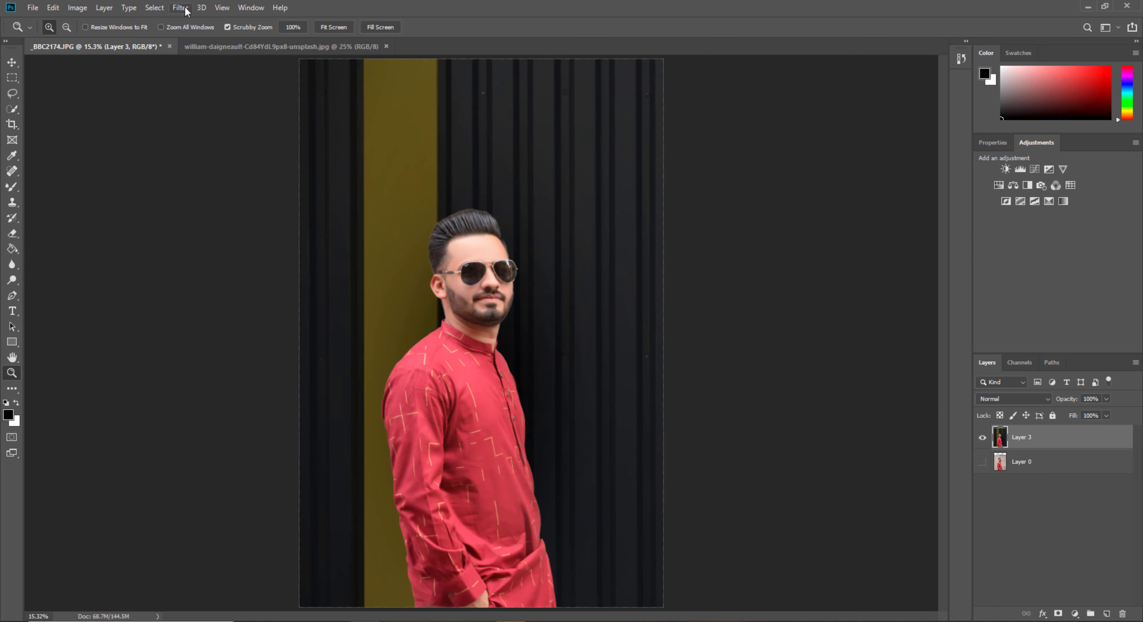
# In Camera Raw, reduce highlights, lift shadows to +49, and add contrast +7, texture +9 and clarity
pyautogui.click(180, 8)
pyautogui.click(214, 82)
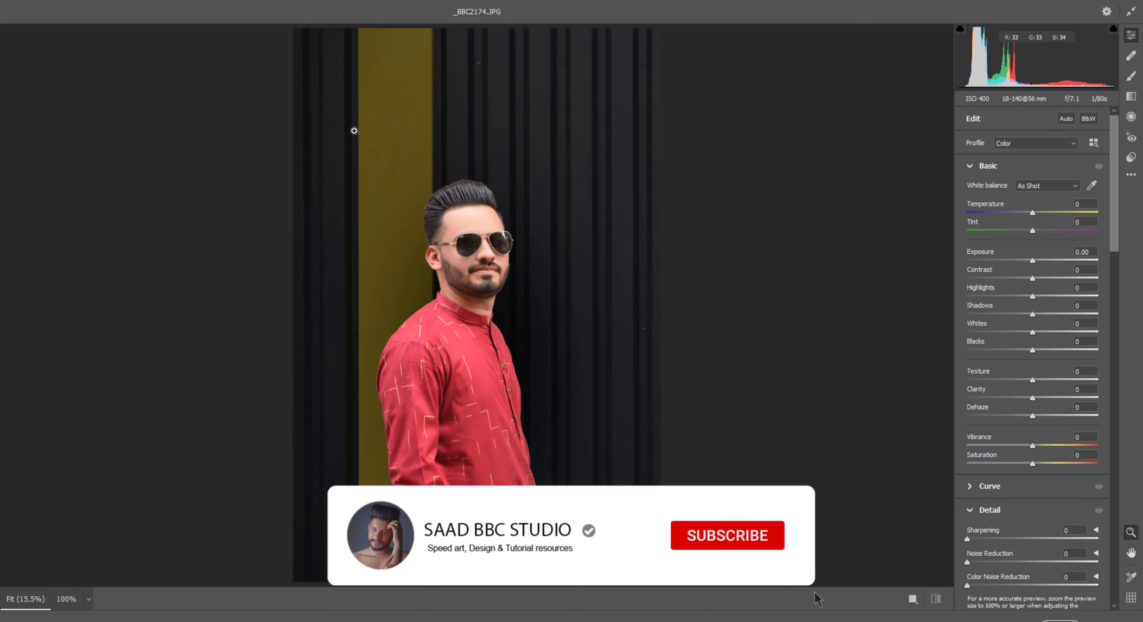
pyautogui.write('-59')
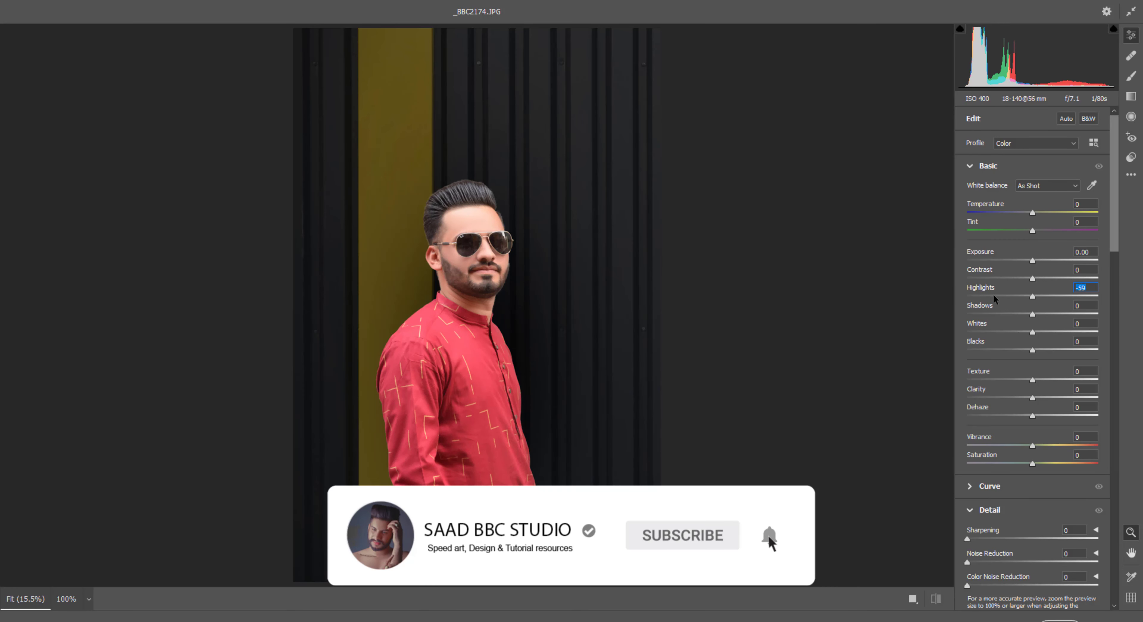
pyautogui.press('Tab')
pyautogui.write('15')
pyautogui.press('Return')
pyautogui.moveTo(1044, 313); pyautogui.dragTo(1064, 313)
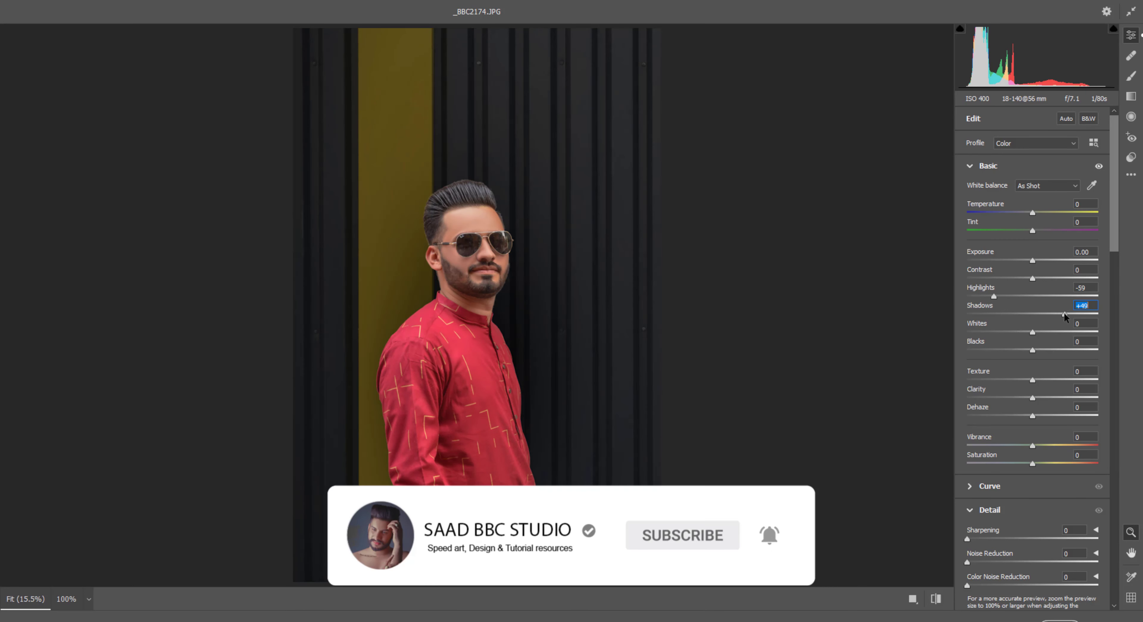
pyautogui.moveTo(995, 297)
pyautogui.mouseDown()
pyautogui.moveTo(1018, 297)
pyautogui.moveTo(1019, 332)
pyautogui.mouseUp()
pyautogui.moveTo(1033, 260); pyautogui.dragTo(1040, 279)
pyautogui.click(1035, 278)
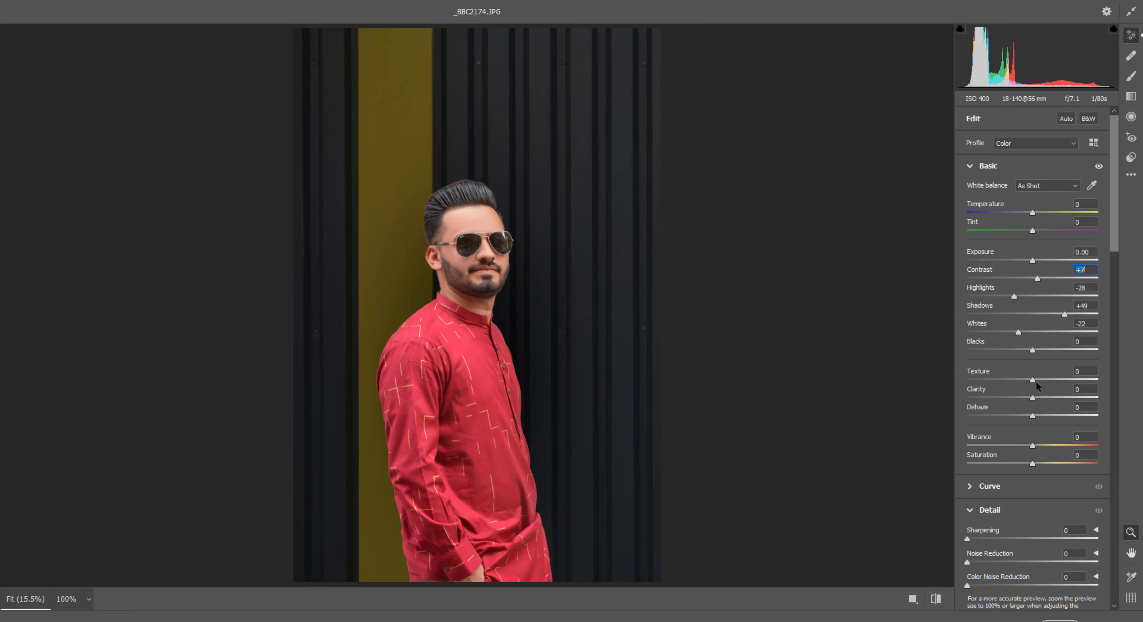
pyautogui.moveTo(1034, 380); pyautogui.dragTo(1037, 398)
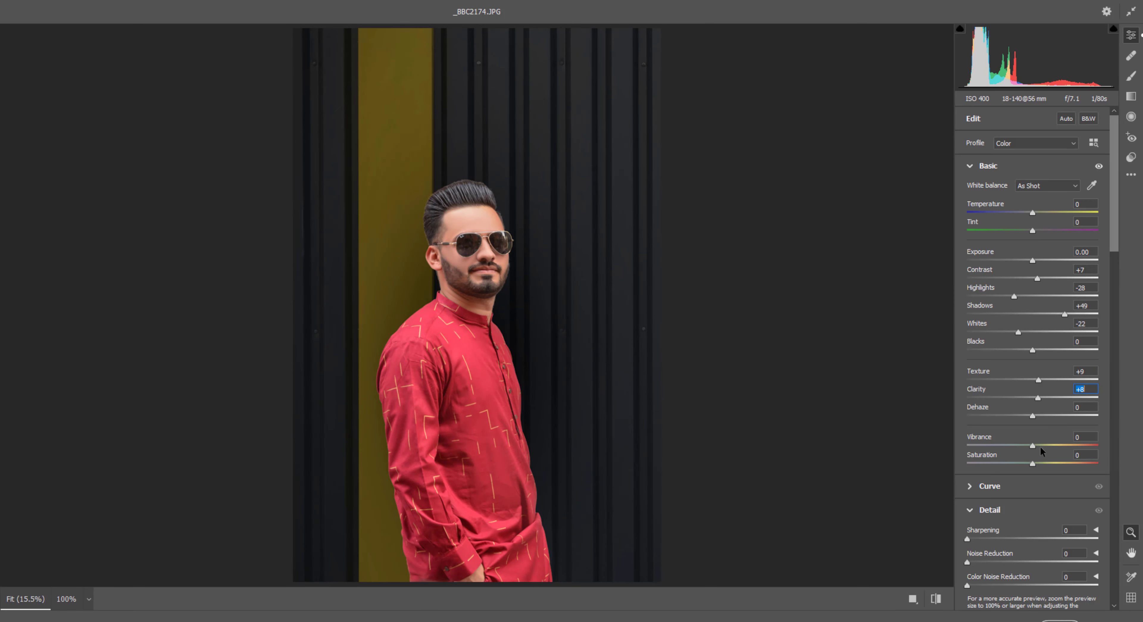
pyautogui.moveTo(1032, 446); pyautogui.dragTo(1045, 446)
# Add a -29 vignette and raise the blue, green and red primary saturation
pyautogui.scroll(-5, 1003, 484)
pyautogui.scroll(-10, 1011, 494)
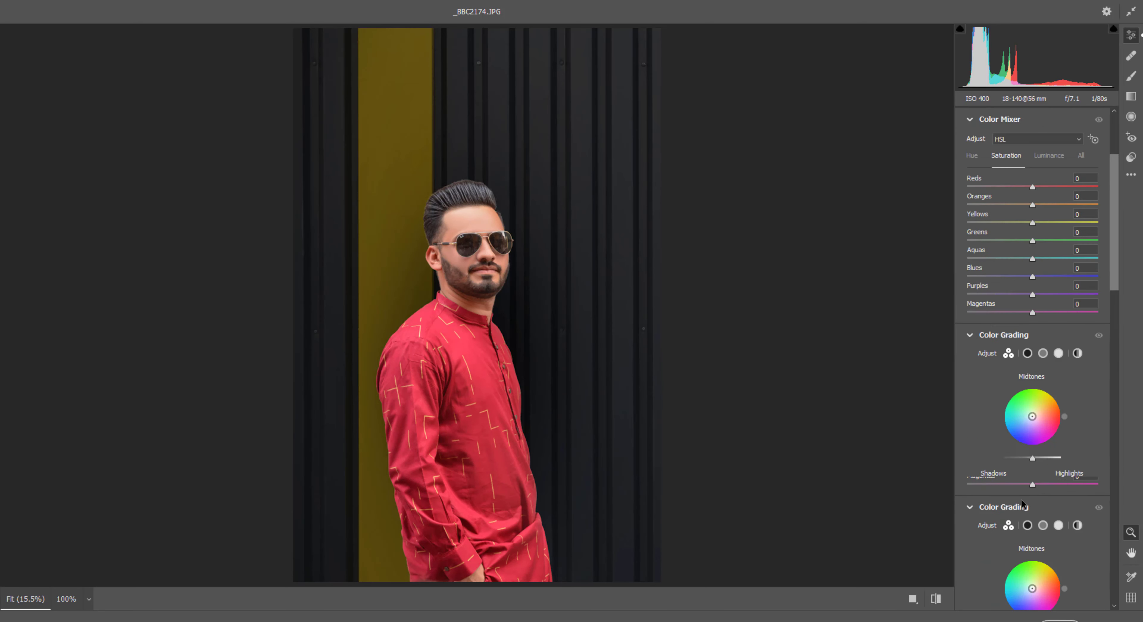
pyautogui.scroll(-10, 1021, 500)
pyautogui.scroll(-10, 1023, 502)
pyautogui.moveTo(1033, 547); pyautogui.dragTo(1012, 547)
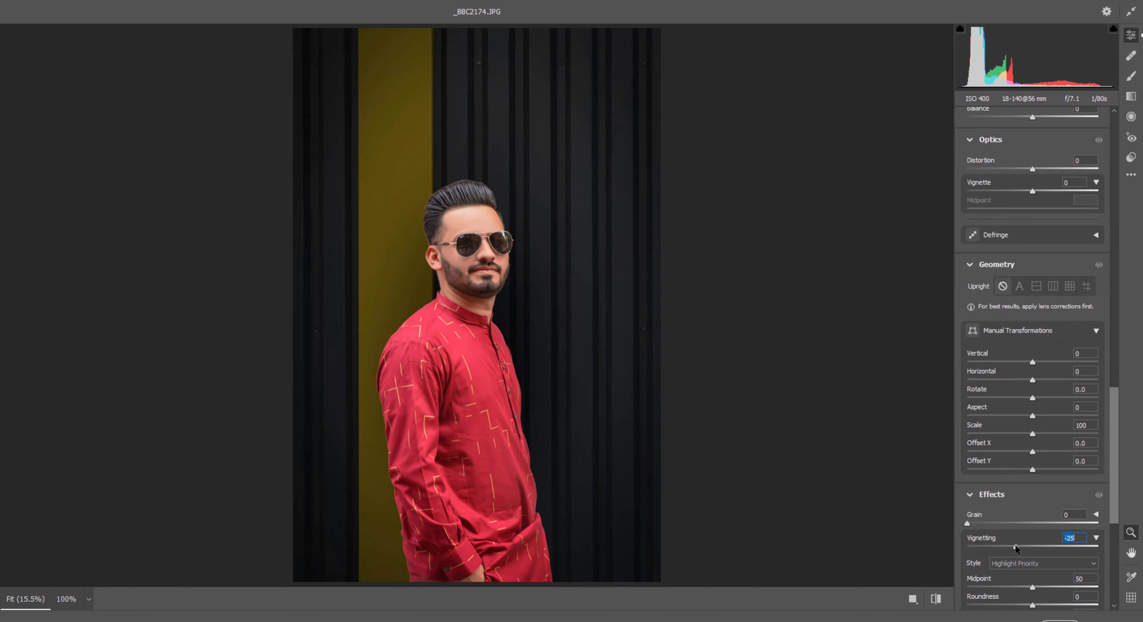
pyautogui.scroll(-2, 1010, 548)
pyautogui.scroll(-5, 1056, 491)
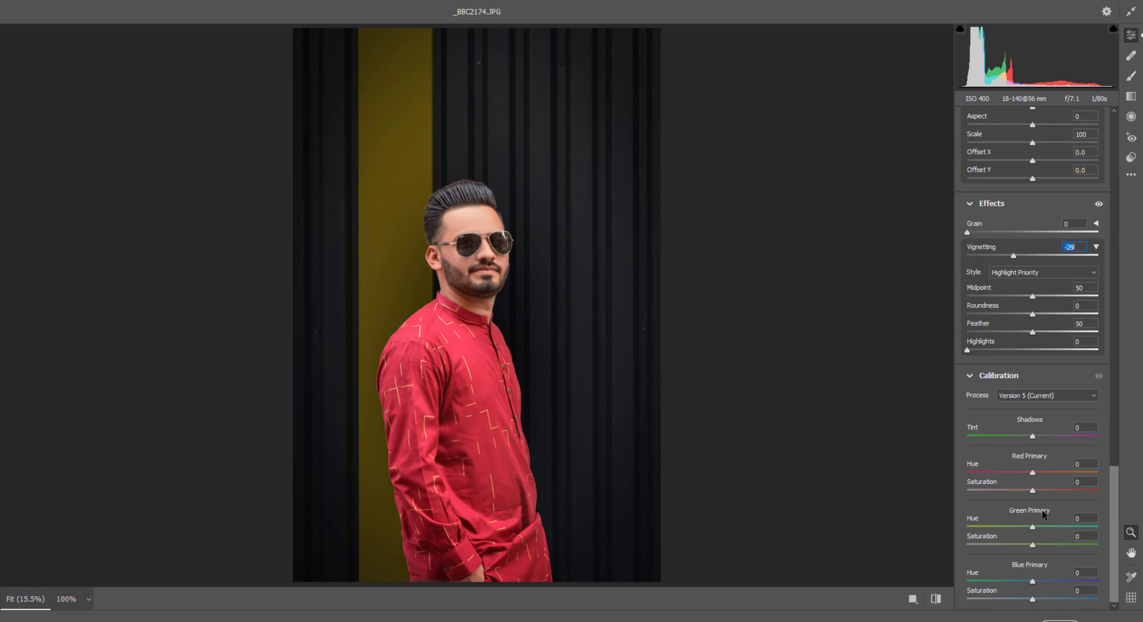
pyautogui.click(1043, 599)
pyautogui.click(1042, 545)
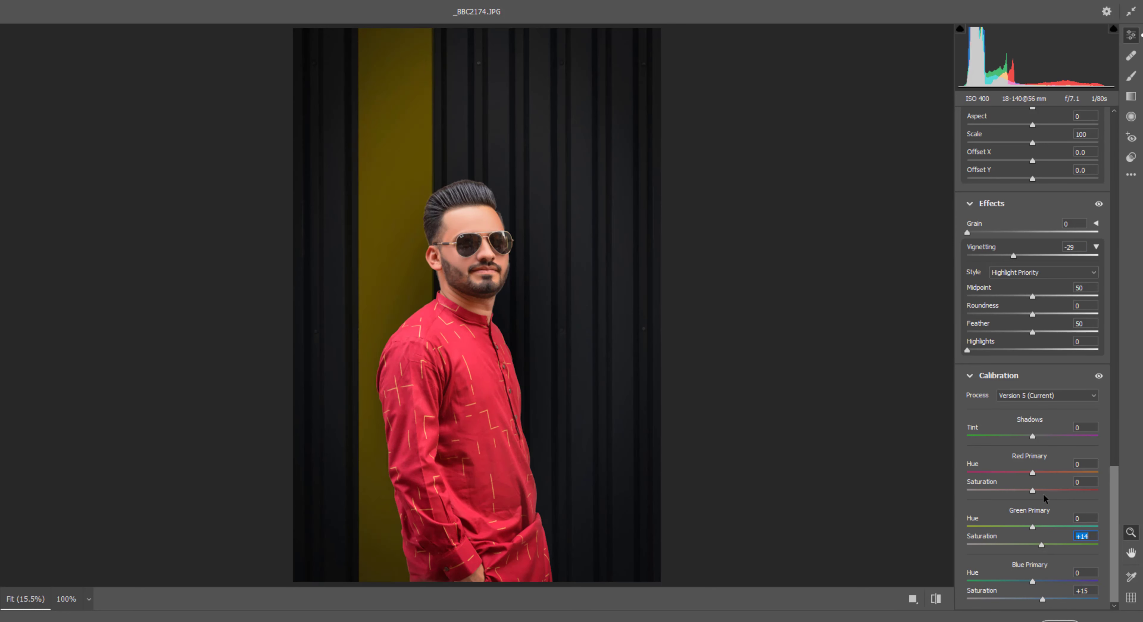
pyautogui.click(1041, 491)
pyautogui.scroll(3, 1042, 496)
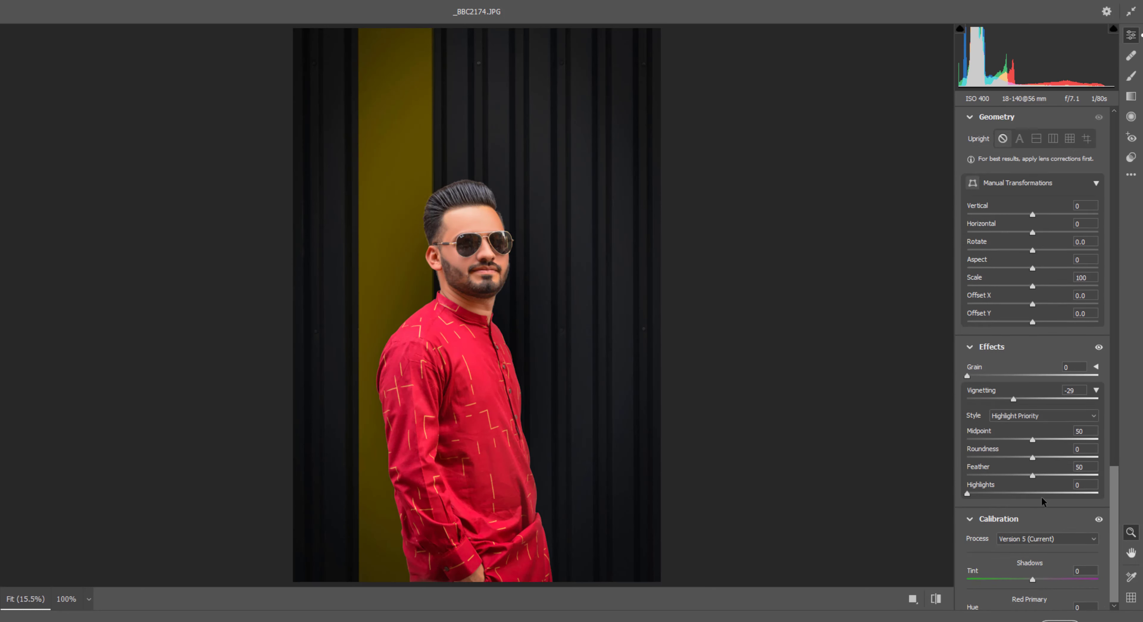
pyautogui.scroll(10, 1035, 402)
pyautogui.scroll(1, 1035, 401)
pyautogui.scroll(6, 1018, 379)
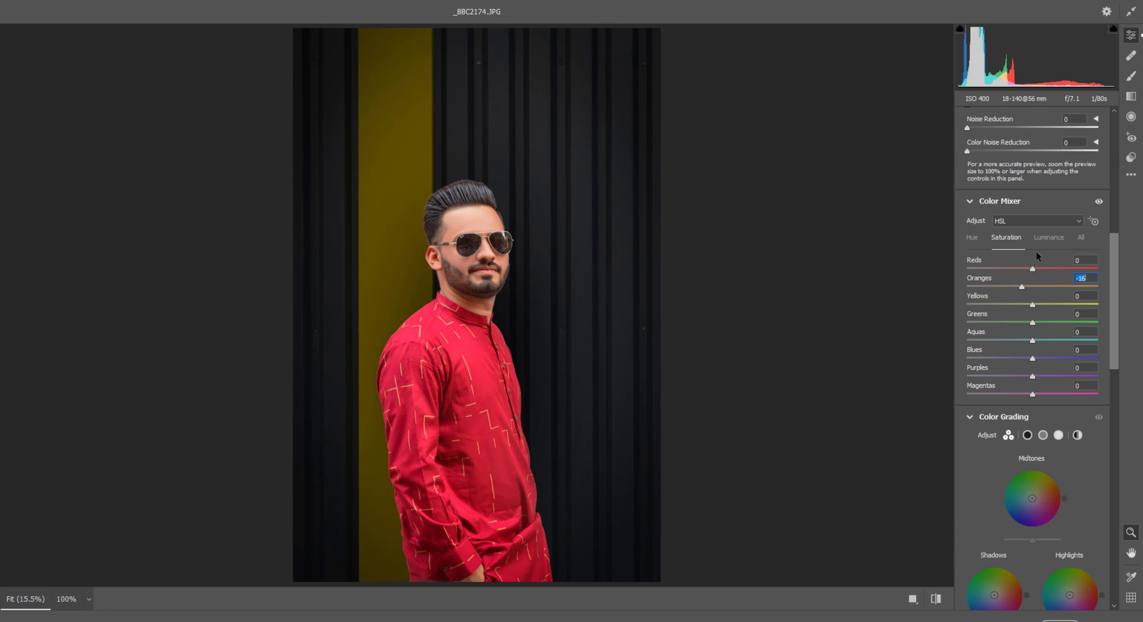
# Brighten oranges +14, boost red +37 and yellow +82 saturation, tint shadows red, and apply
pyautogui.click(1048, 236)
pyautogui.moveTo(1038, 286); pyautogui.dragTo(1044, 289)
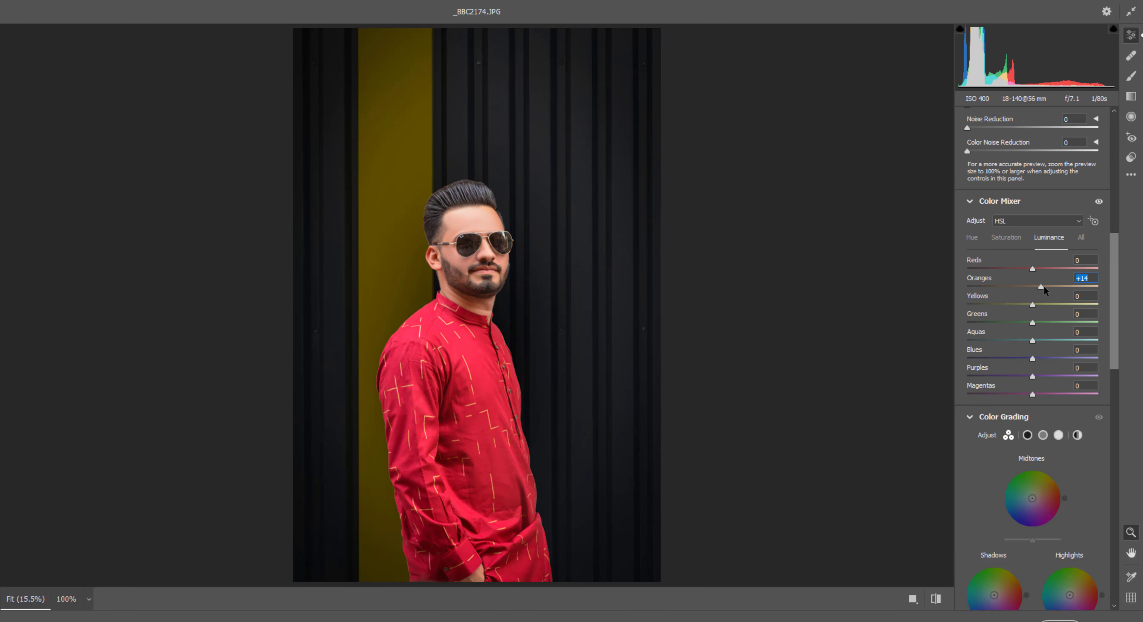
pyautogui.click(1011, 239)
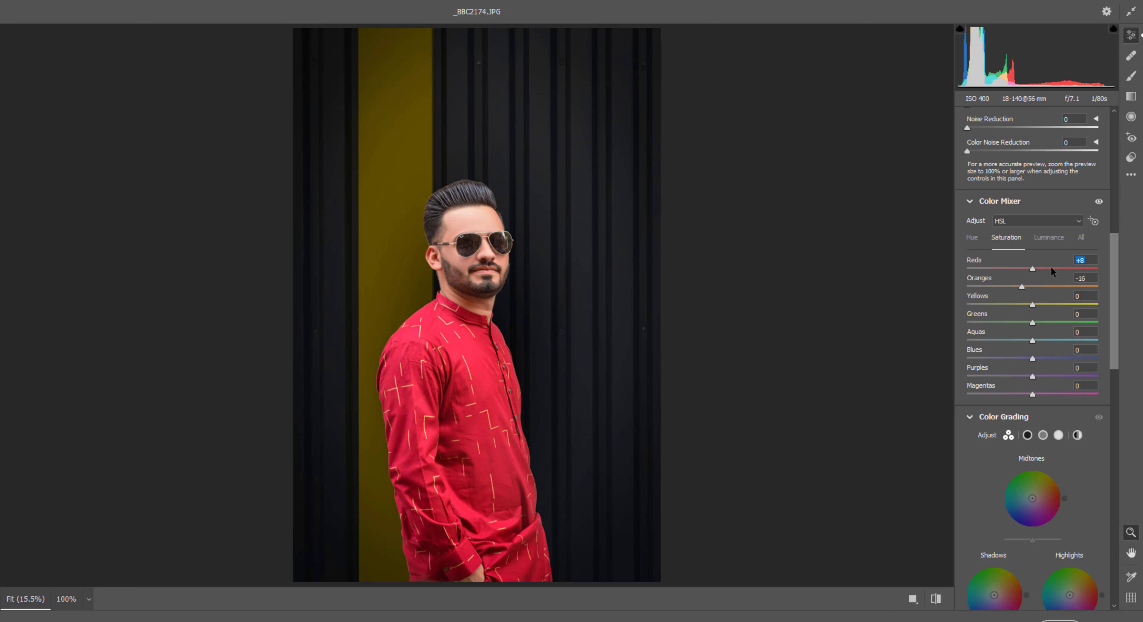
pyautogui.moveTo(1051, 267); pyautogui.dragTo(1057, 267)
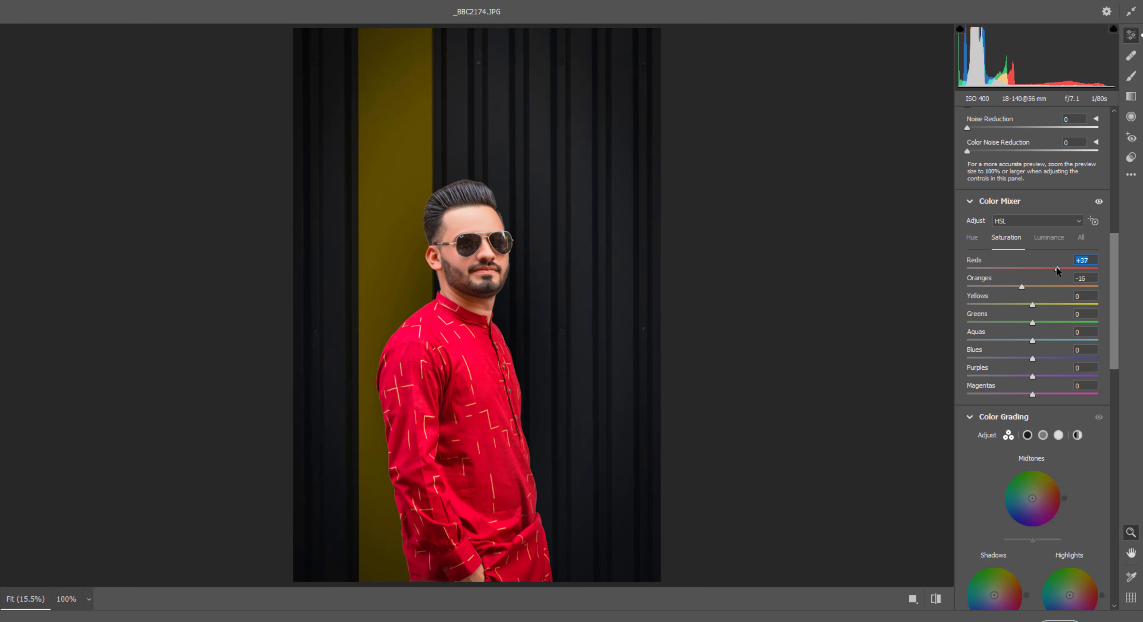
pyautogui.moveTo(1033, 304); pyautogui.dragTo(1087, 305)
pyautogui.scroll(-1, 1029, 350)
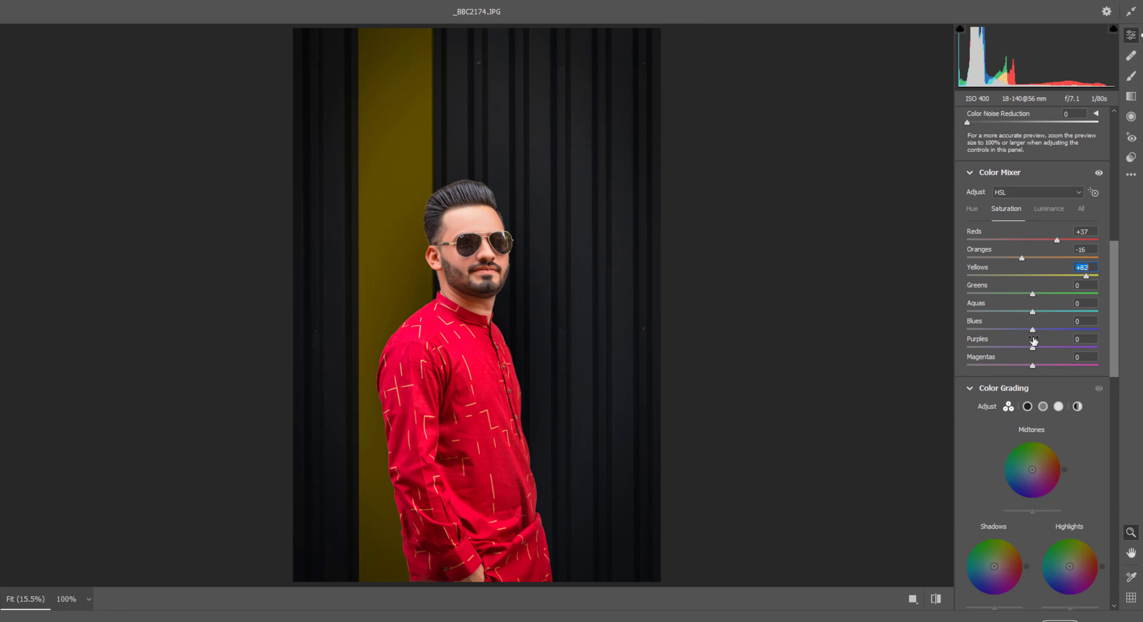
pyautogui.click(1099, 328)
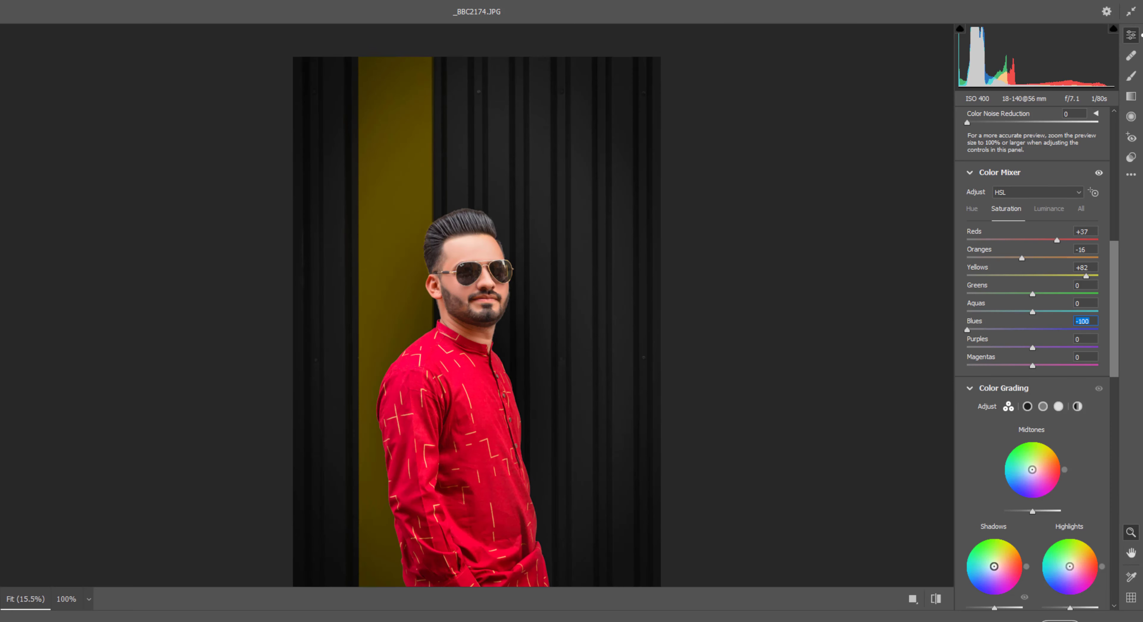
pyautogui.moveTo(994, 566)
pyautogui.mouseDown()
pyautogui.moveTo(1006, 568)
pyautogui.moveTo(995, 567)
pyautogui.mouseUp()
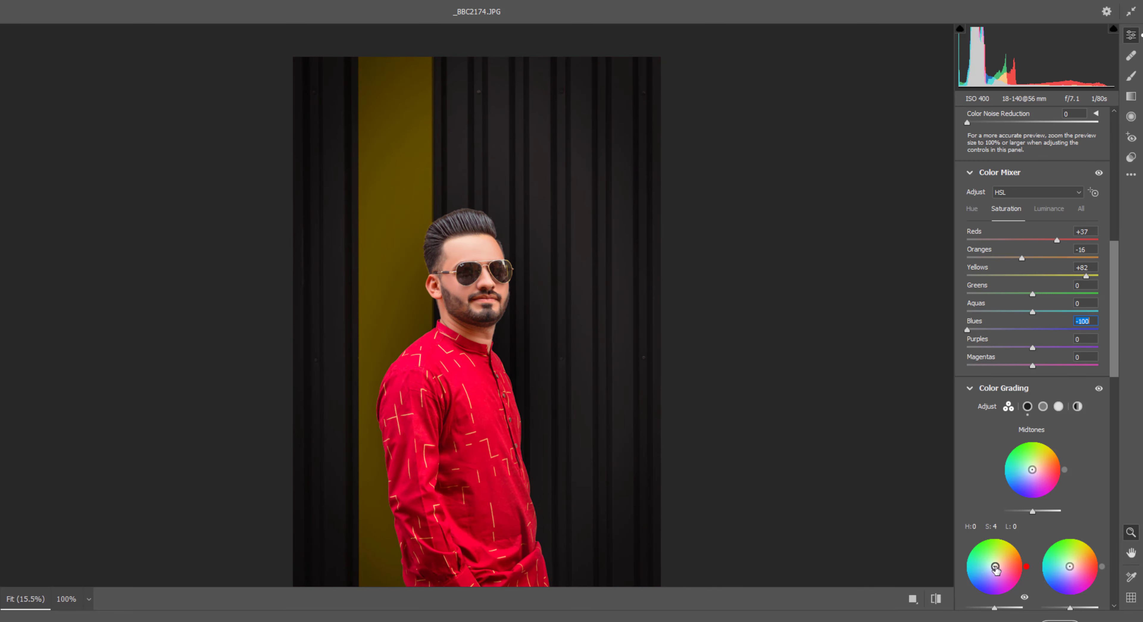
pyautogui.click(1078, 618)
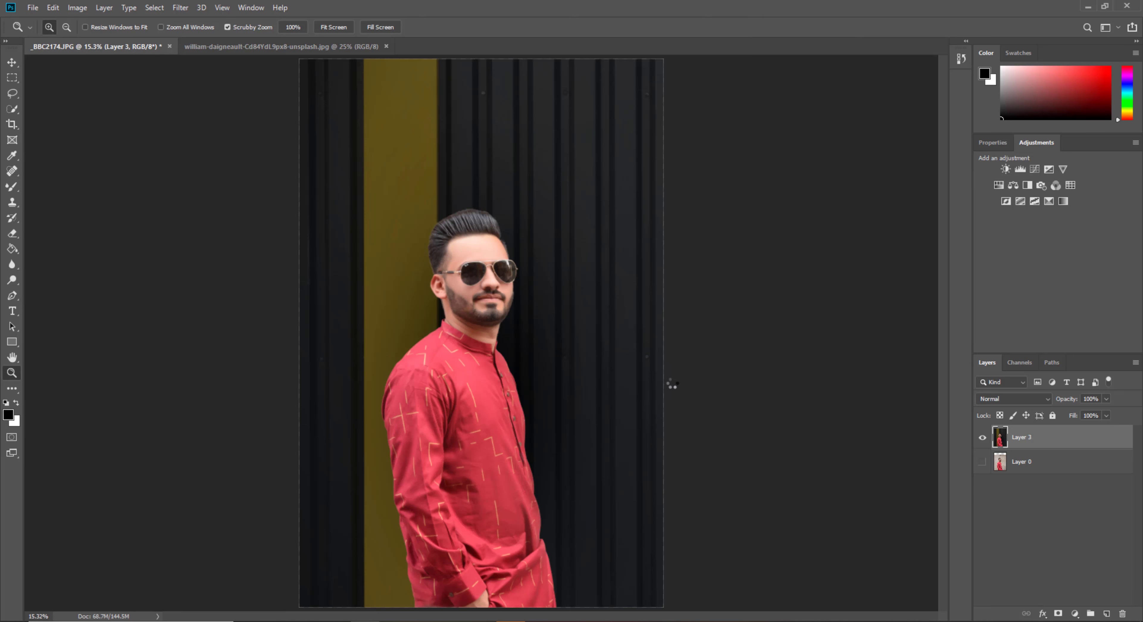
# Launch Filter > Exposure Software > Exposure X6 on the graded layer
pyautogui.click(180, 8)
pyautogui.moveTo(247, 276)
pyautogui.click(355, 283)
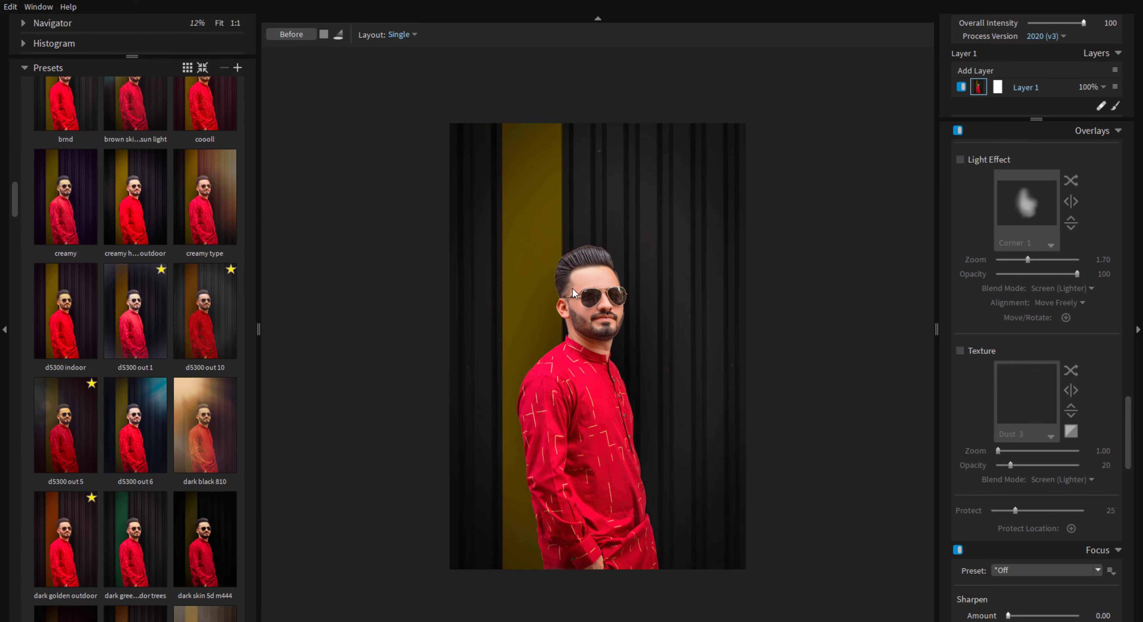
# Try the GAF 500 - Warm preset, then settle on the brnd preset
pyautogui.scroll(-3, 121, 375)
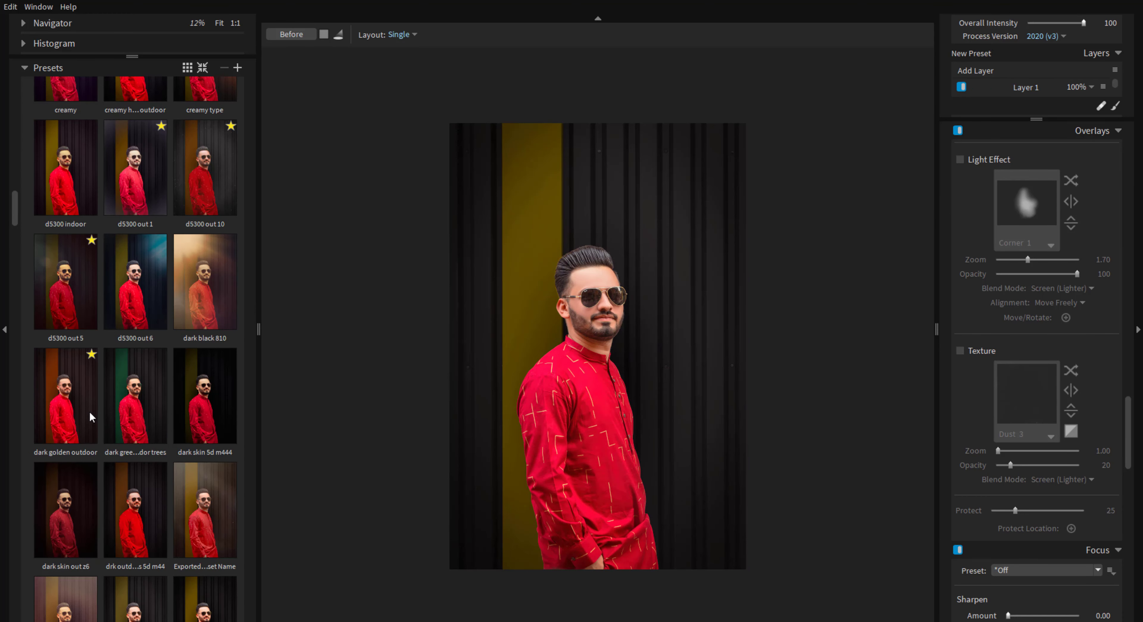
pyautogui.scroll(-5, 119, 374)
pyautogui.scroll(-2, 92, 409)
pyautogui.click(94, 409)
pyautogui.scroll(2, 94, 409)
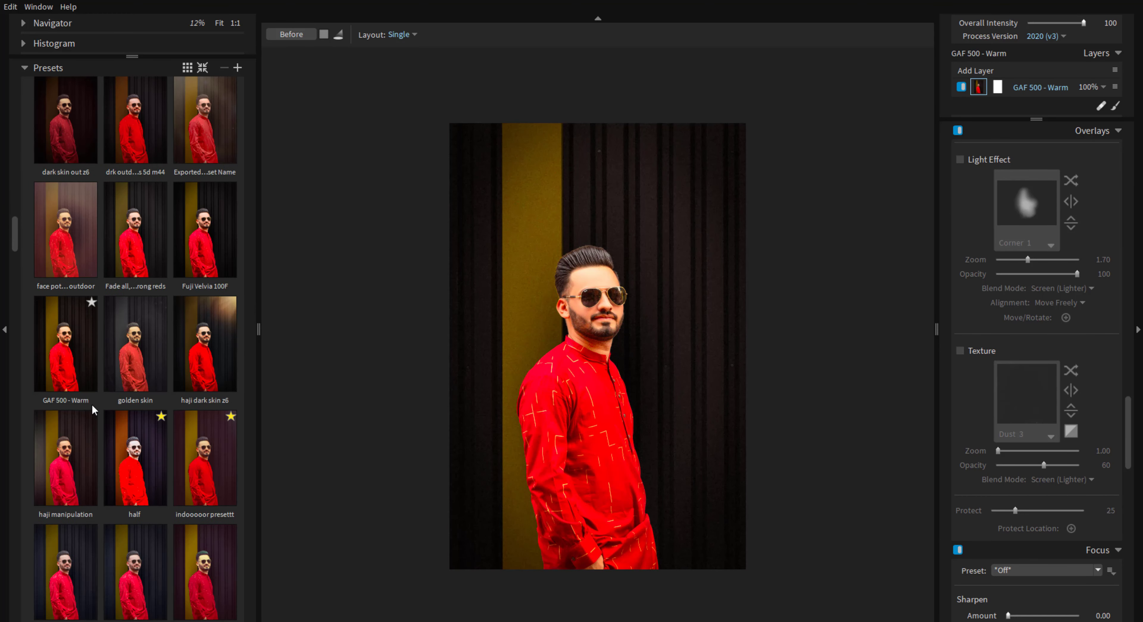
pyautogui.scroll(4, 94, 409)
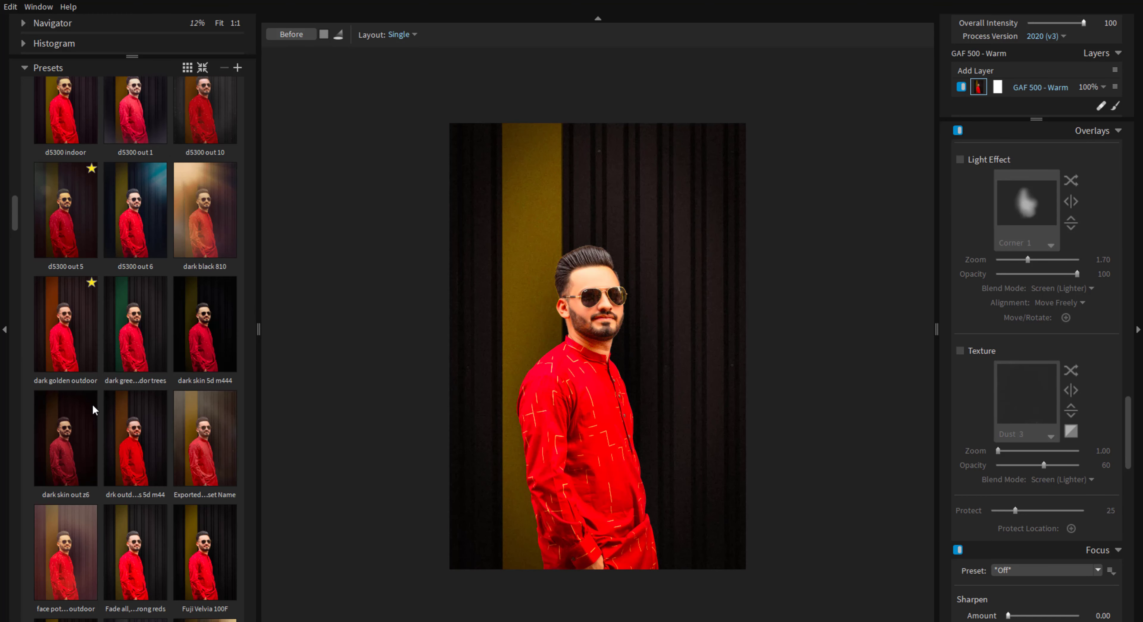
pyautogui.scroll(2, 94, 409)
pyautogui.scroll(2, 94, 409)
pyautogui.scroll(2, 94, 409)
pyautogui.click(74, 167)
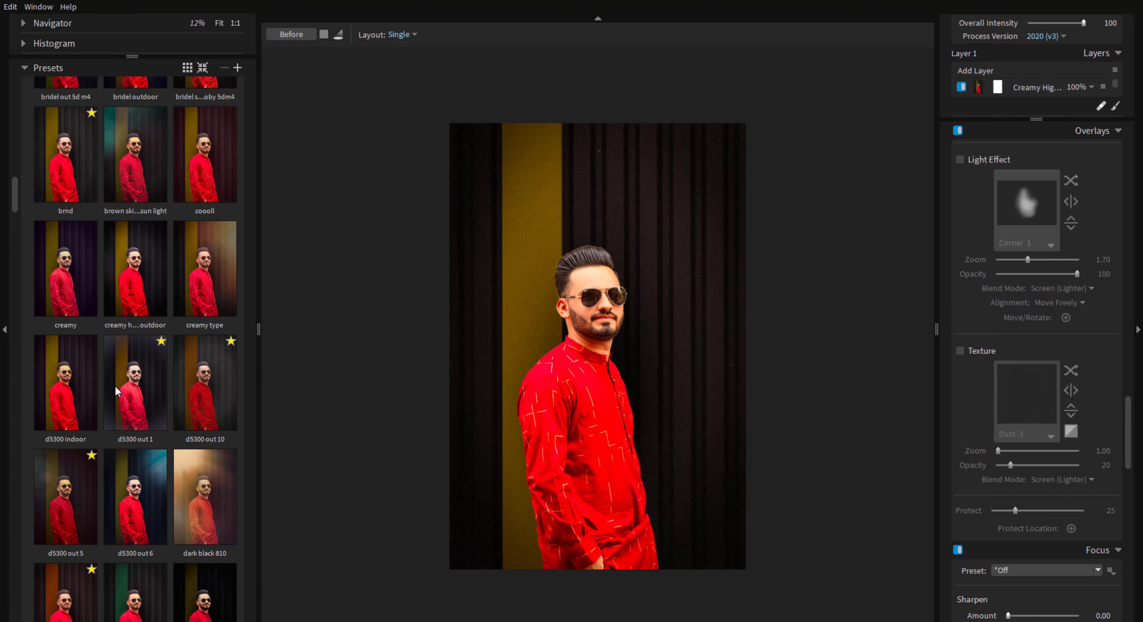
pyautogui.scroll(2, 74, 239)
pyautogui.click(74, 239)
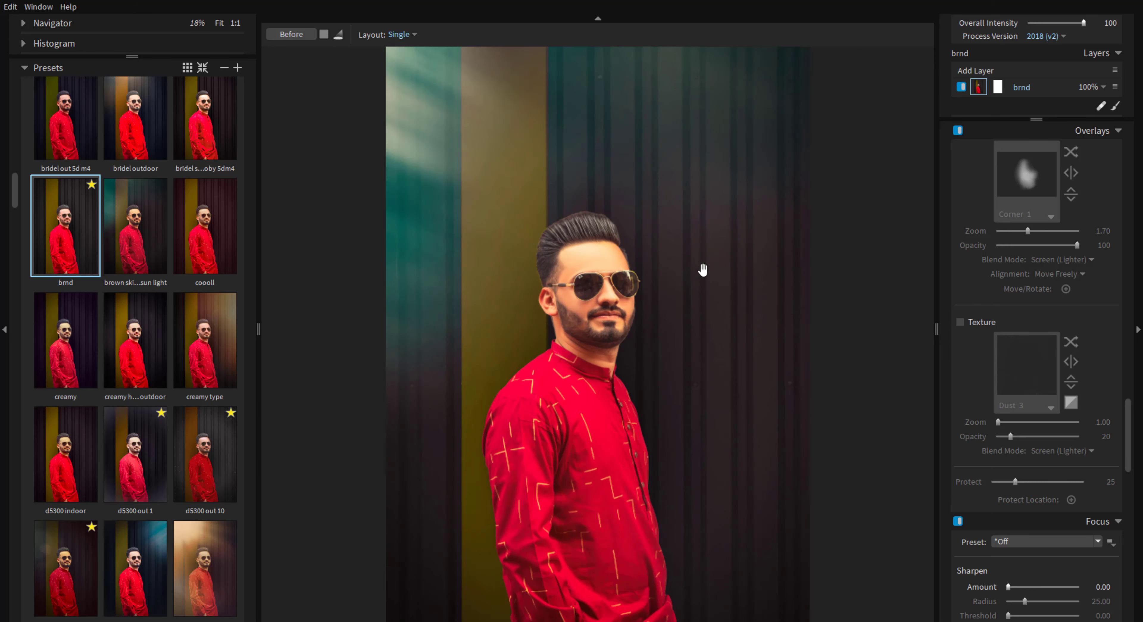
pyautogui.click(76, 235)
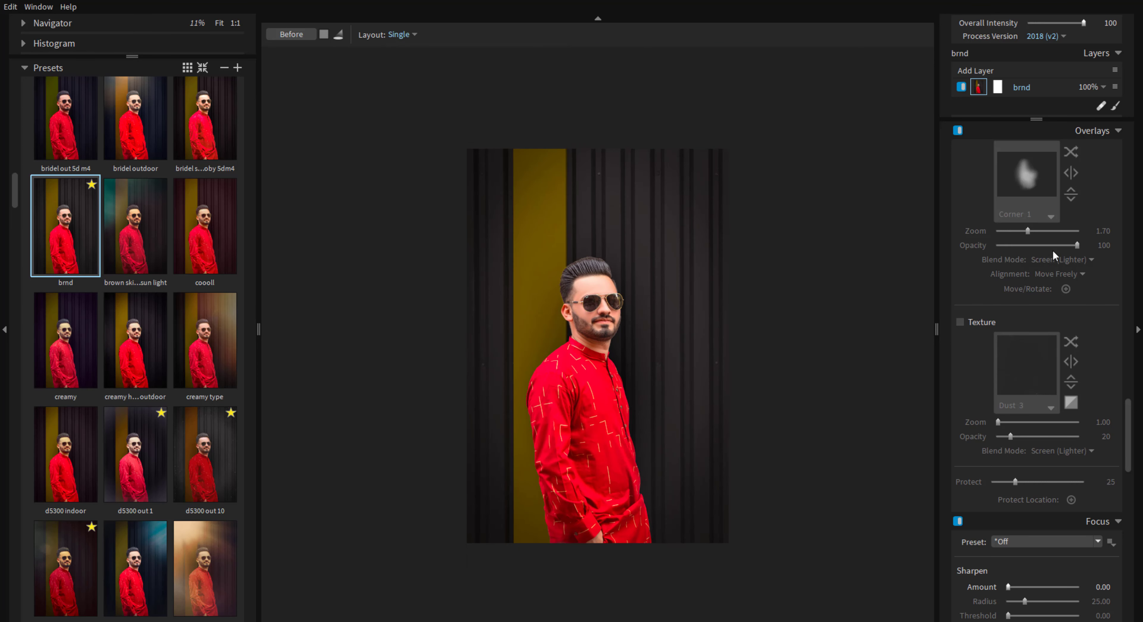
# Enable the Light Effect overlay, adding a Corner 1 glow at lower right
pyautogui.scroll(1, 604, 293)
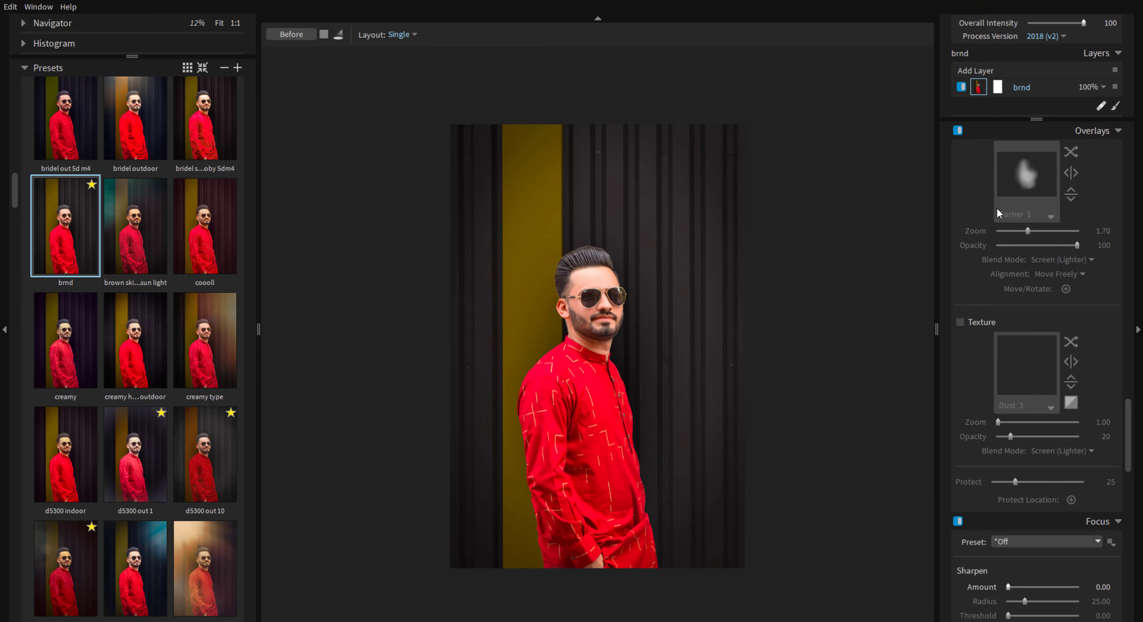
pyautogui.scroll(3, 996, 207)
pyautogui.click(960, 310)
# Try the Dazzle Stained-glass light overlay, flipped horizontally and vertically
pyautogui.click(1022, 341)
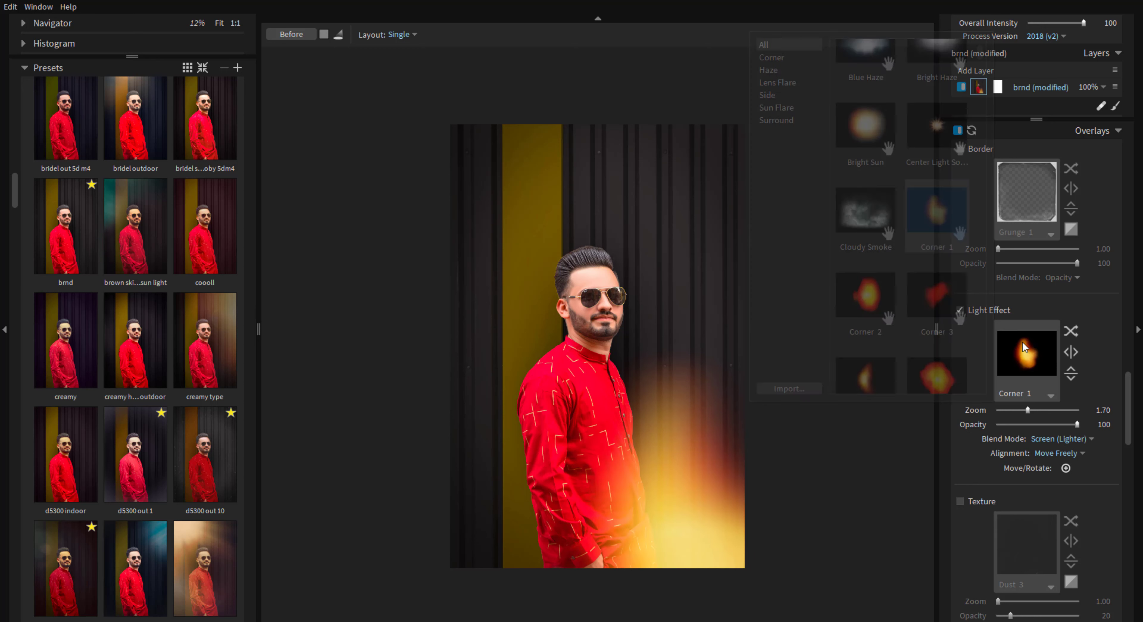
pyautogui.click(865, 142)
pyautogui.click(928, 297)
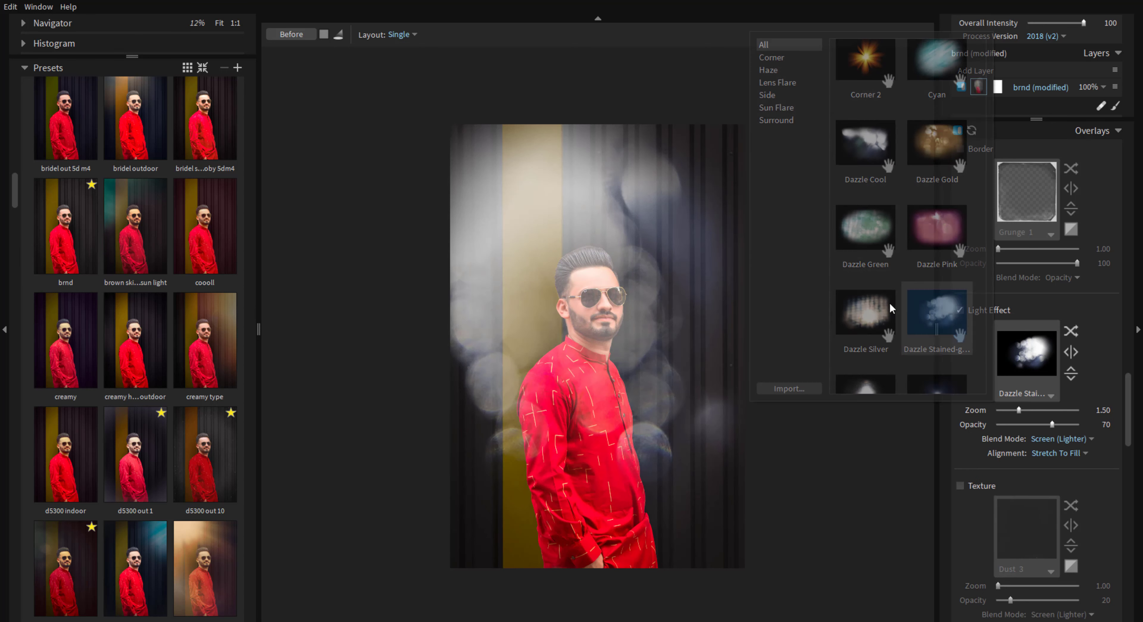
pyautogui.click(1034, 357)
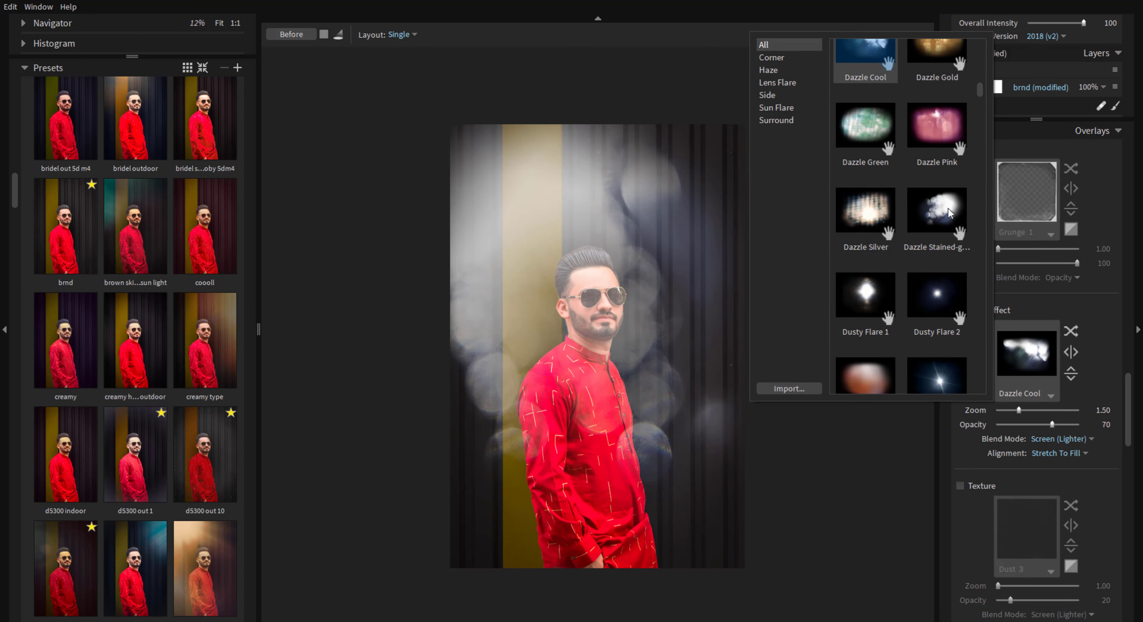
pyautogui.click(931, 241)
pyautogui.scroll(-2, 641, 289)
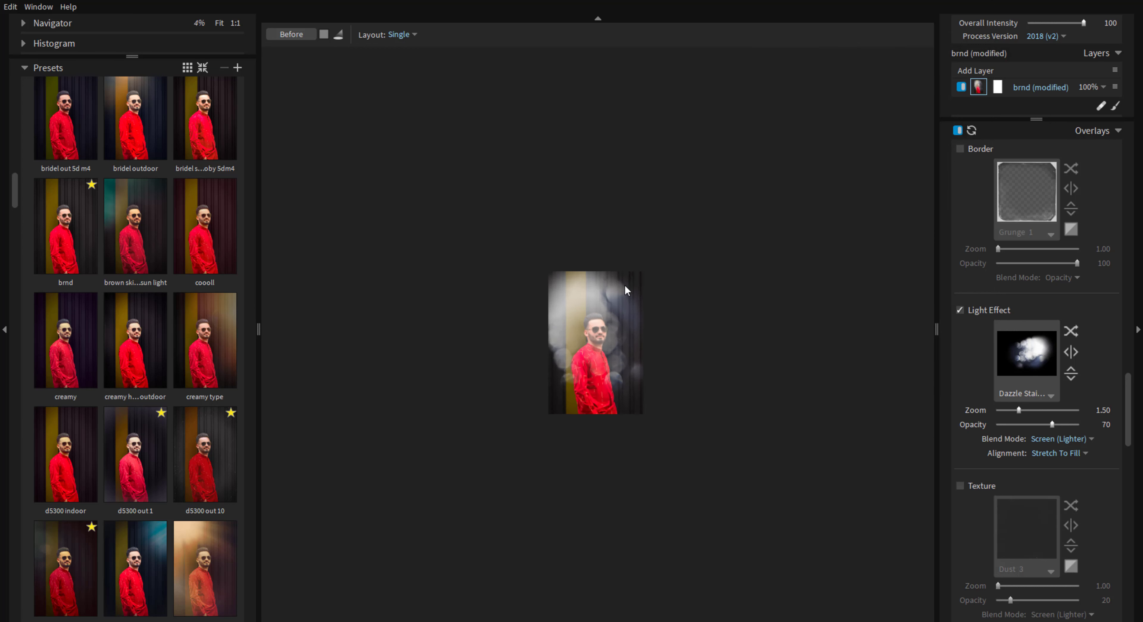
pyautogui.click(1071, 351)
pyautogui.click(1070, 374)
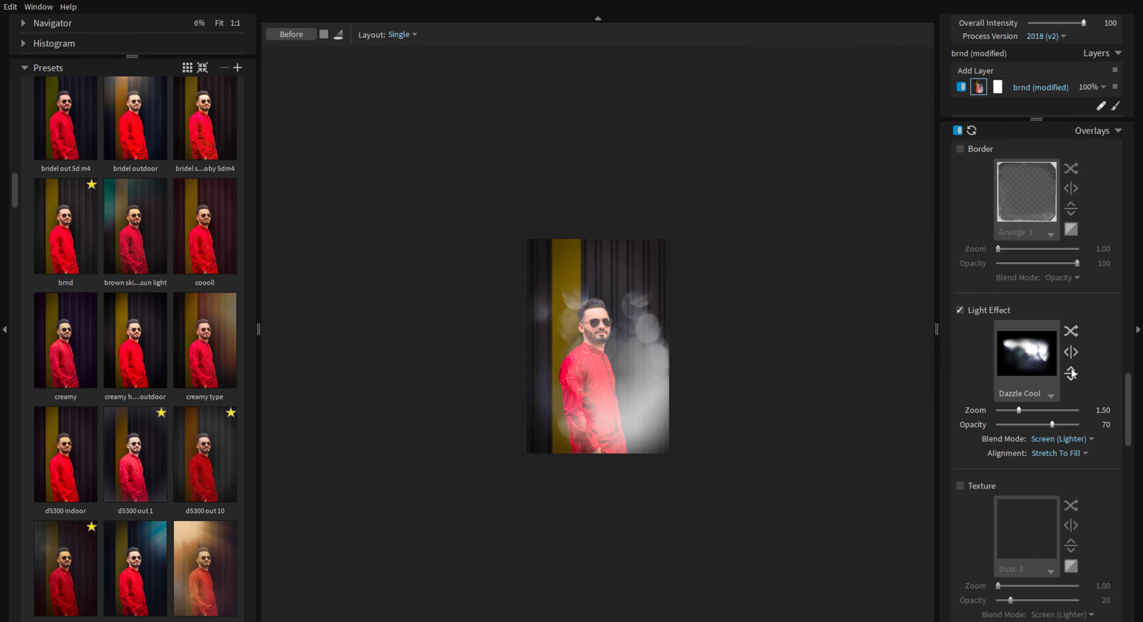
# Try the Center Light overlay, then choose the Corner 9 overlay
pyautogui.click(1025, 353)
pyautogui.scroll(5, 883, 311)
pyautogui.scroll(3, 883, 311)
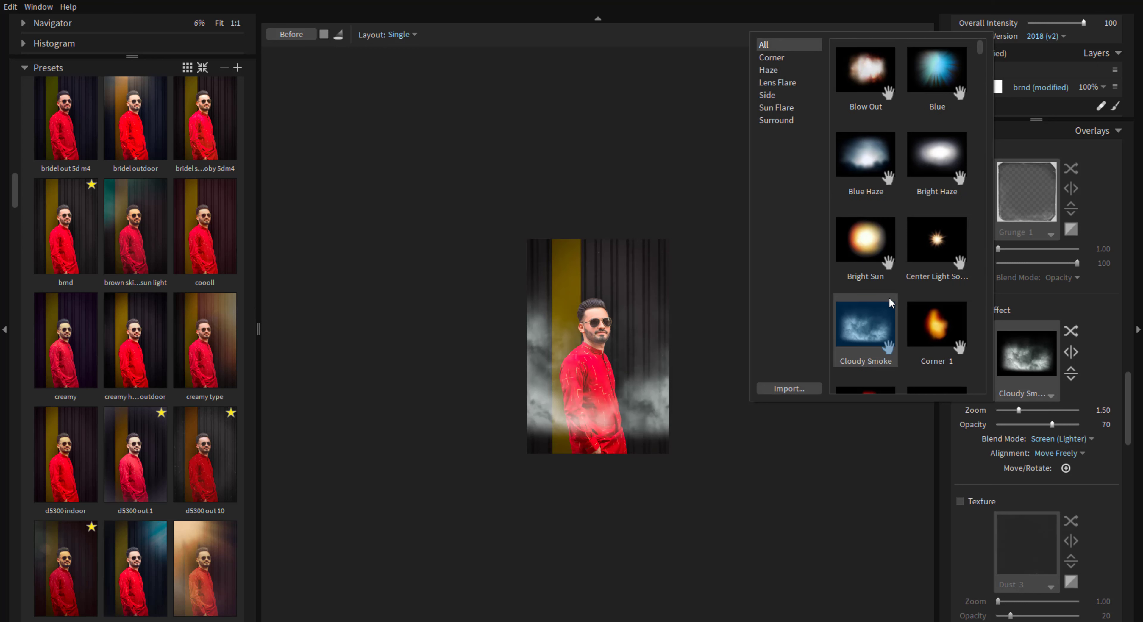
pyautogui.click(946, 257)
pyautogui.click(1028, 351)
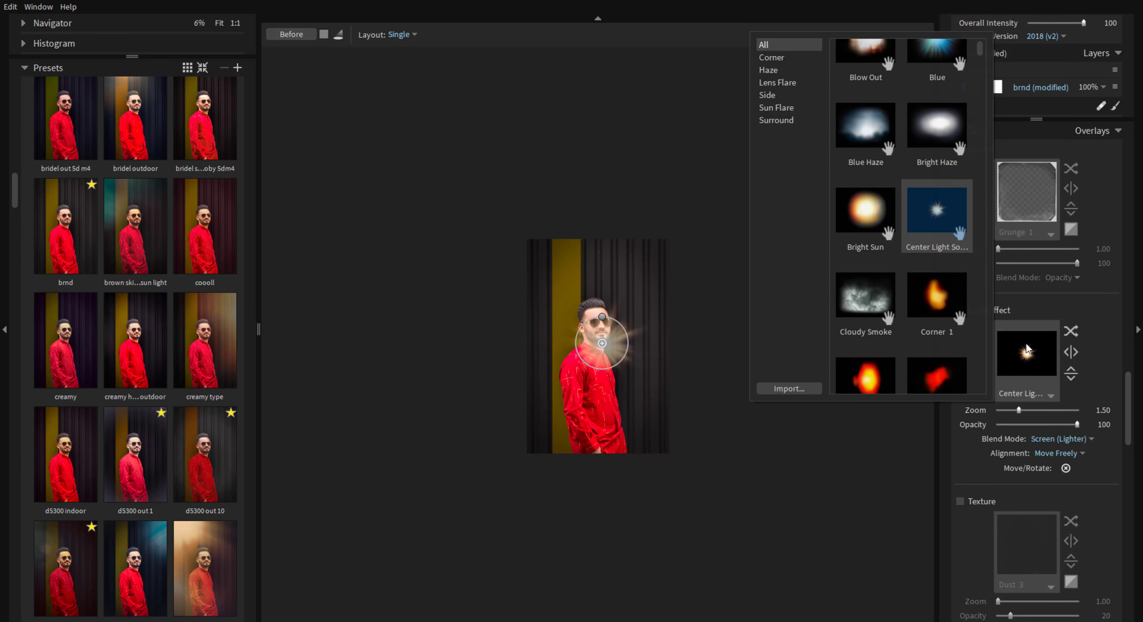
pyautogui.scroll(-5, 901, 266)
pyautogui.scroll(-3, 932, 233)
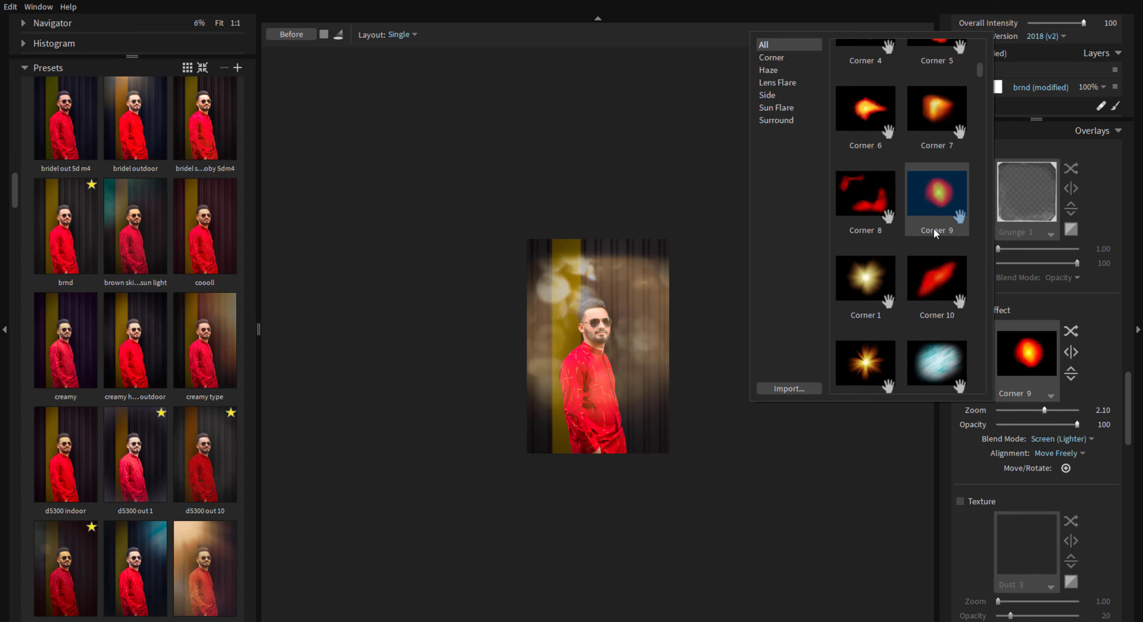
pyautogui.click(937, 198)
# Move the Corner 9 red glow to the left edge and lower its opacity to 23
pyautogui.moveTo(528, 251); pyautogui.dragTo(717, 345)
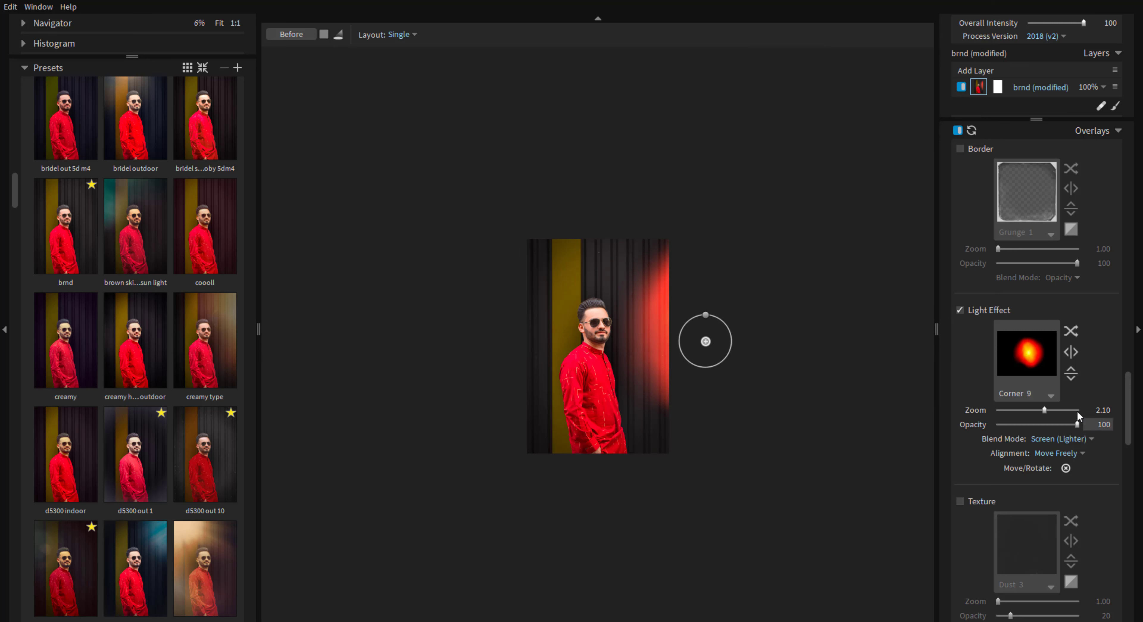
pyautogui.click(1055, 426)
pyautogui.doubleClick(1036, 425)
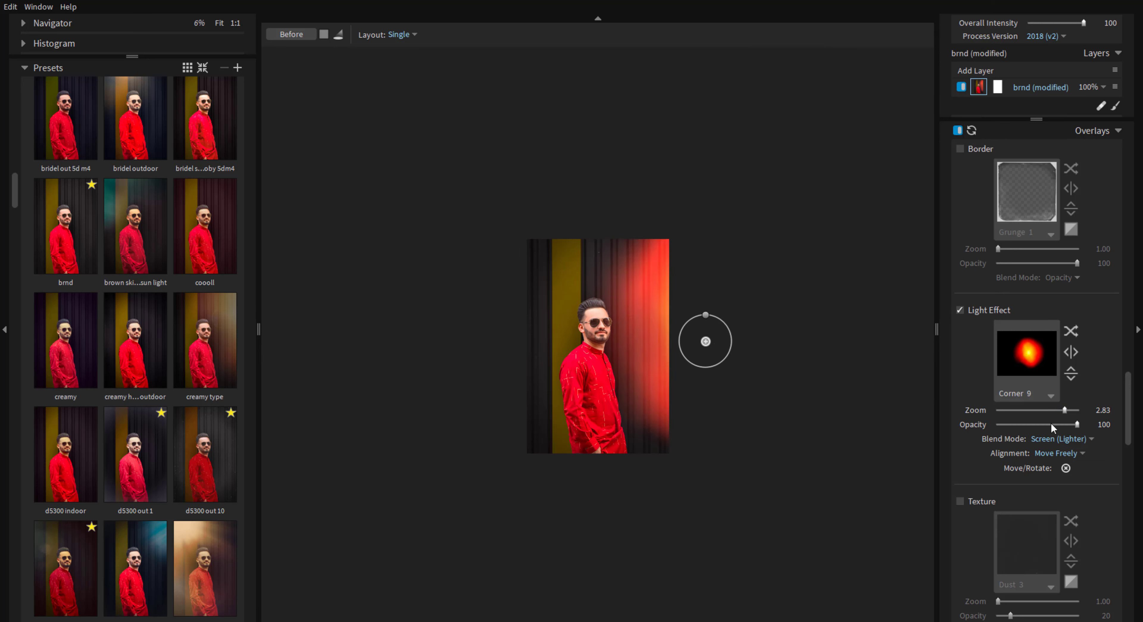
pyautogui.click(1036, 425)
pyautogui.moveTo(704, 343)
pyautogui.mouseDown()
pyautogui.moveTo(480, 337)
pyautogui.moveTo(449, 321)
pyautogui.moveTo(422, 349)
pyautogui.mouseUp()
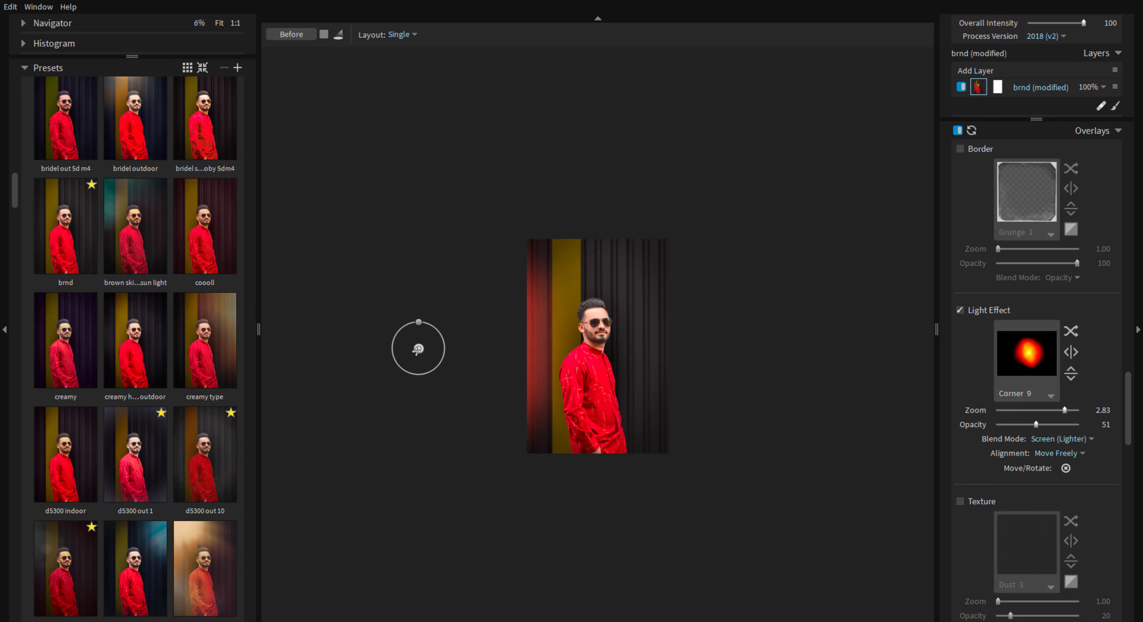
pyautogui.hotkey('ctrl', '=')
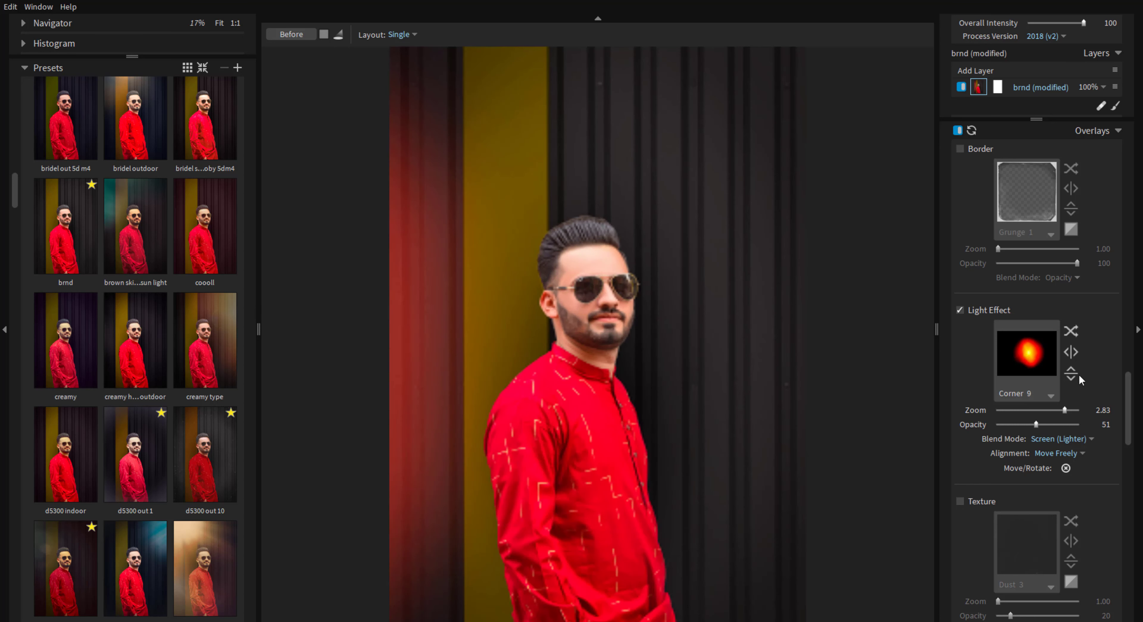
pyautogui.click(1012, 425)
pyautogui.hotkey('ctrl', '-')
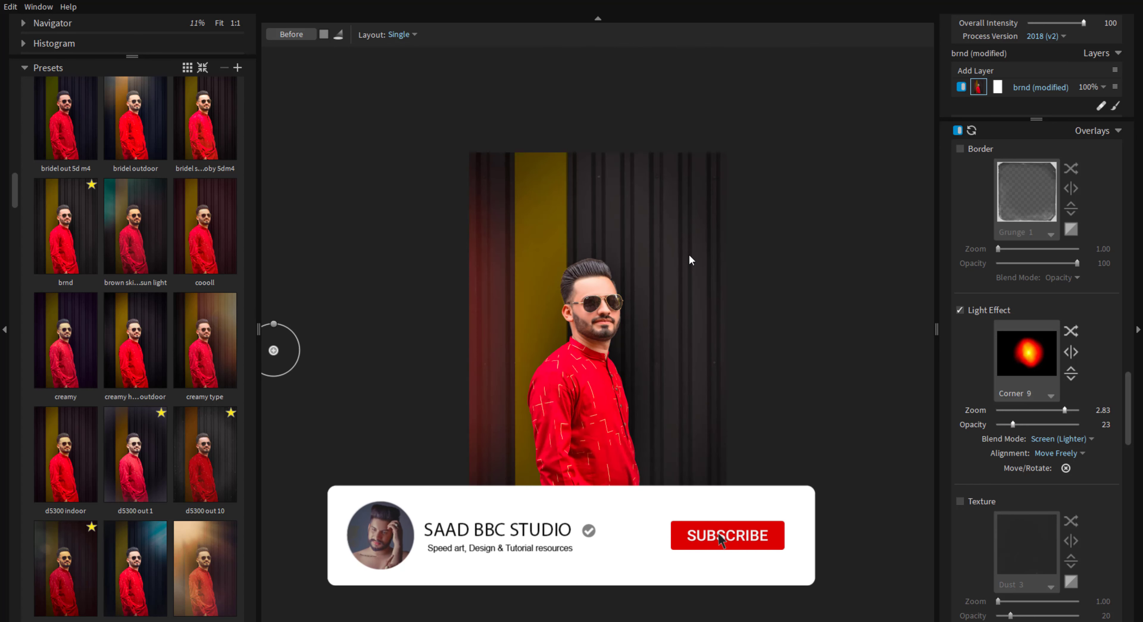
pyautogui.hotkey('ctrl', '=')
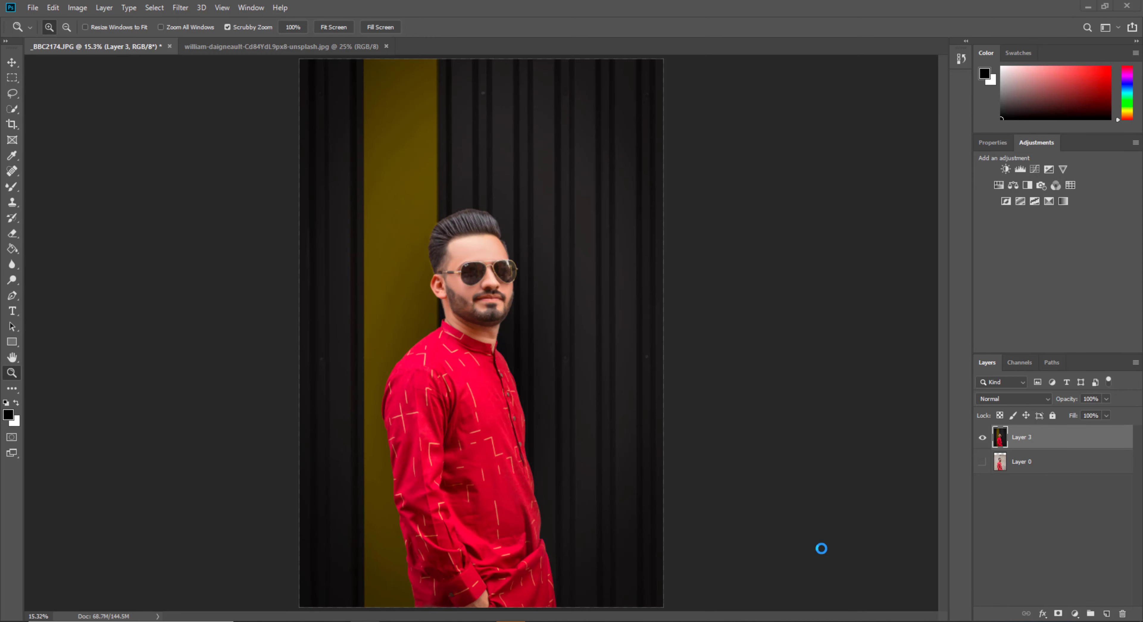
pyautogui.moveTo(650, 617)
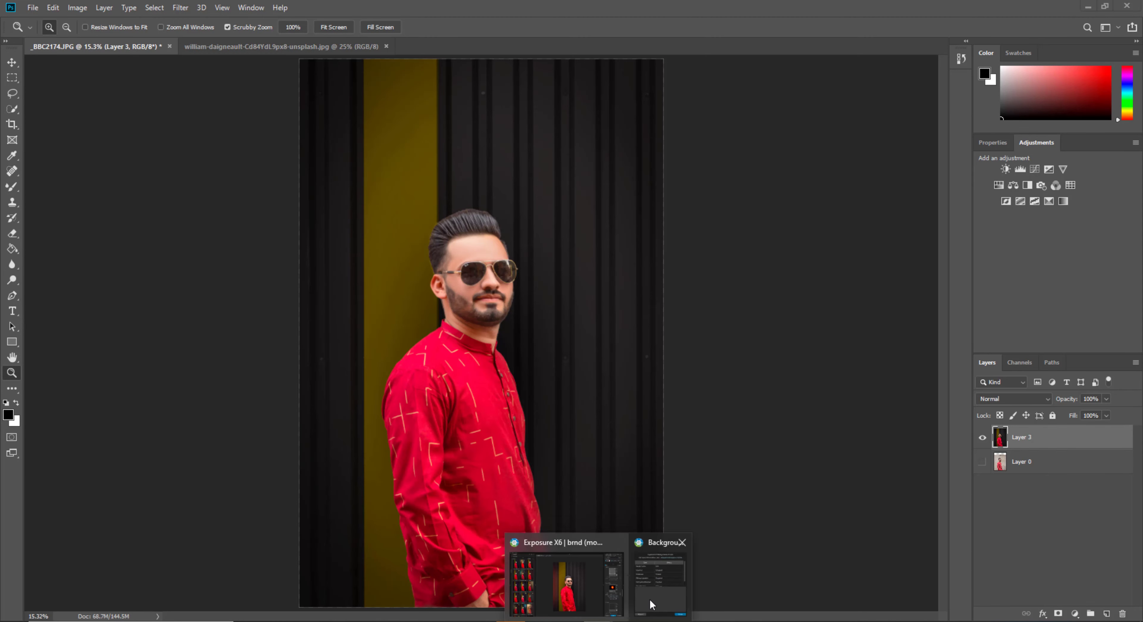
# Dismiss Exposure's unresponsive Background Activity exit window and bring up the Filter menu
pyautogui.click(650, 597)
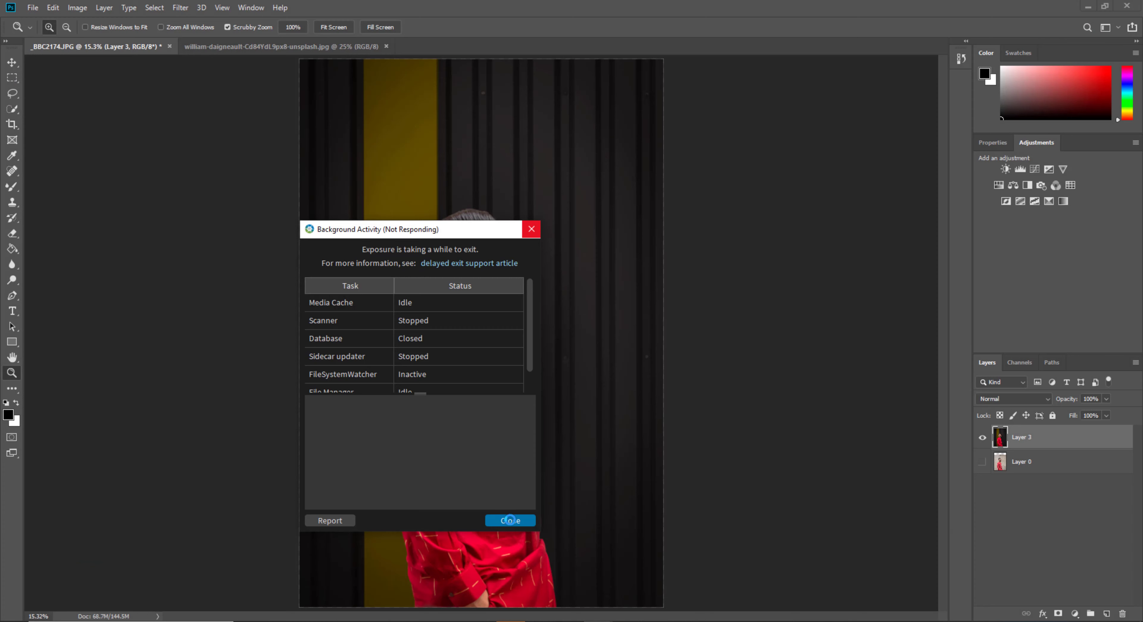
pyautogui.click(510, 520)
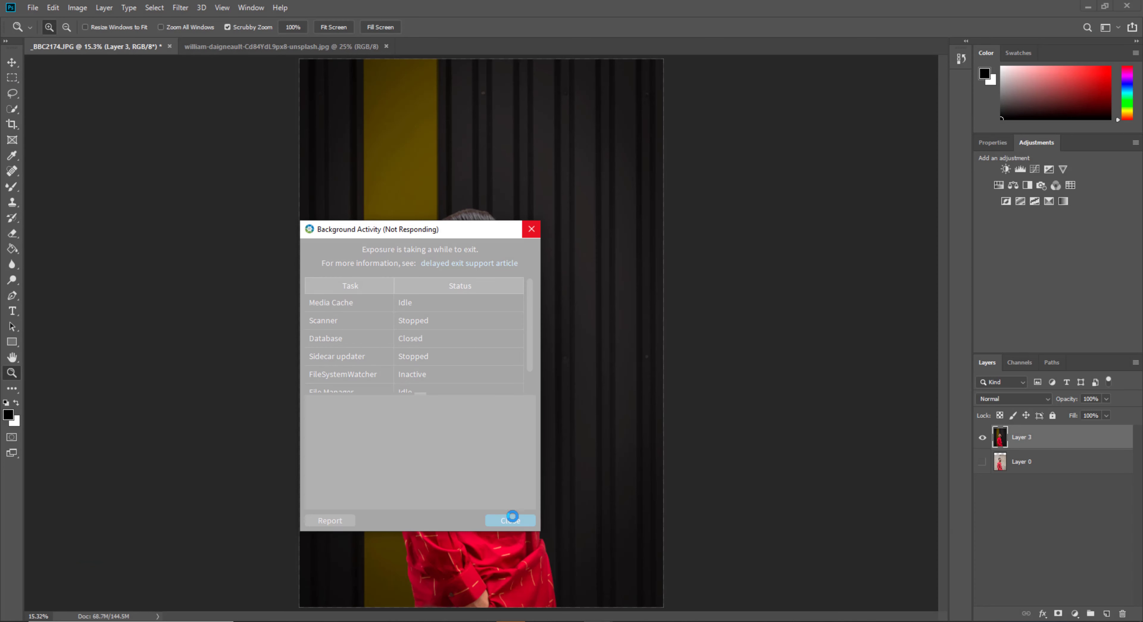
pyautogui.click(531, 231)
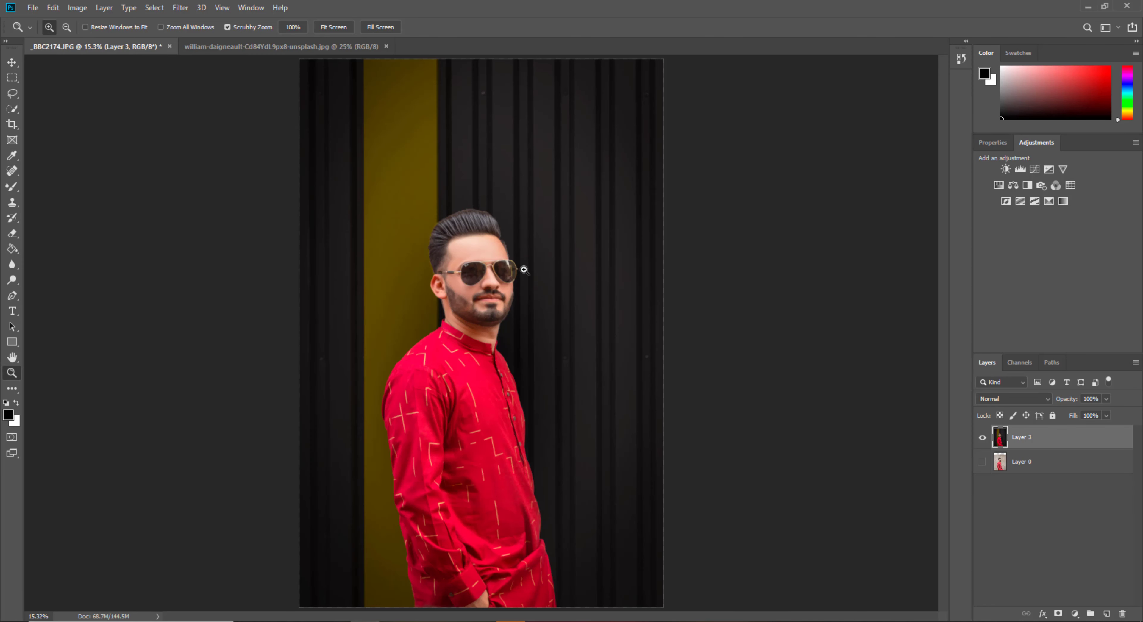
pyautogui.click(492, 286)
pyautogui.click(180, 8)
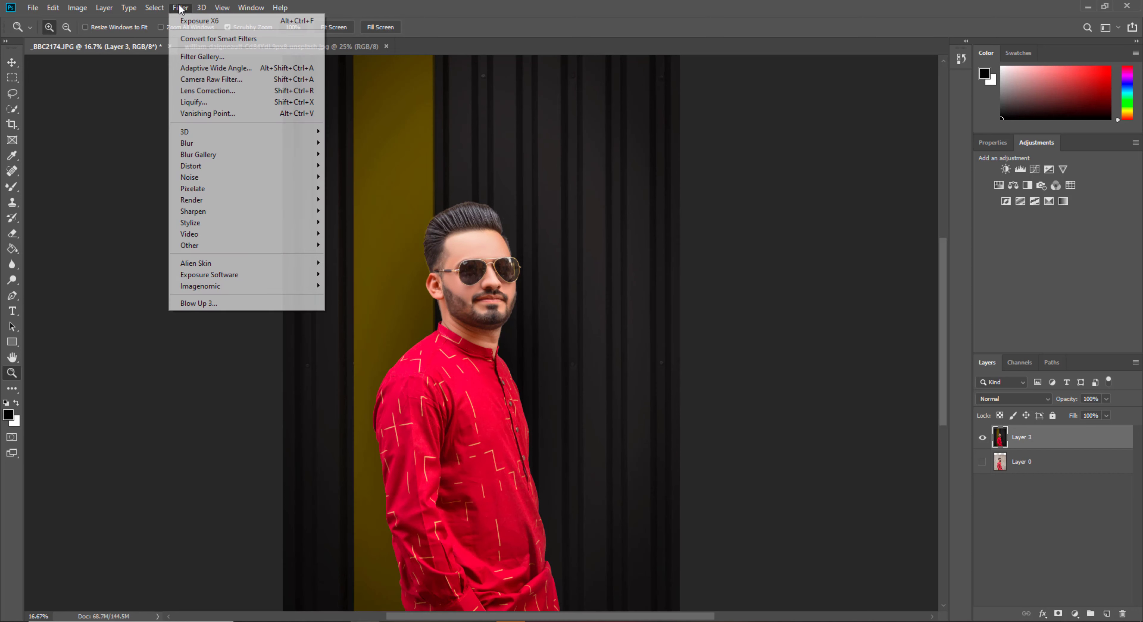
# Run Exposure X6 on Layer 3 to add an 'Exposure X6 - brnd (modified)' layer with a red left glow
pyautogui.click(202, 23)
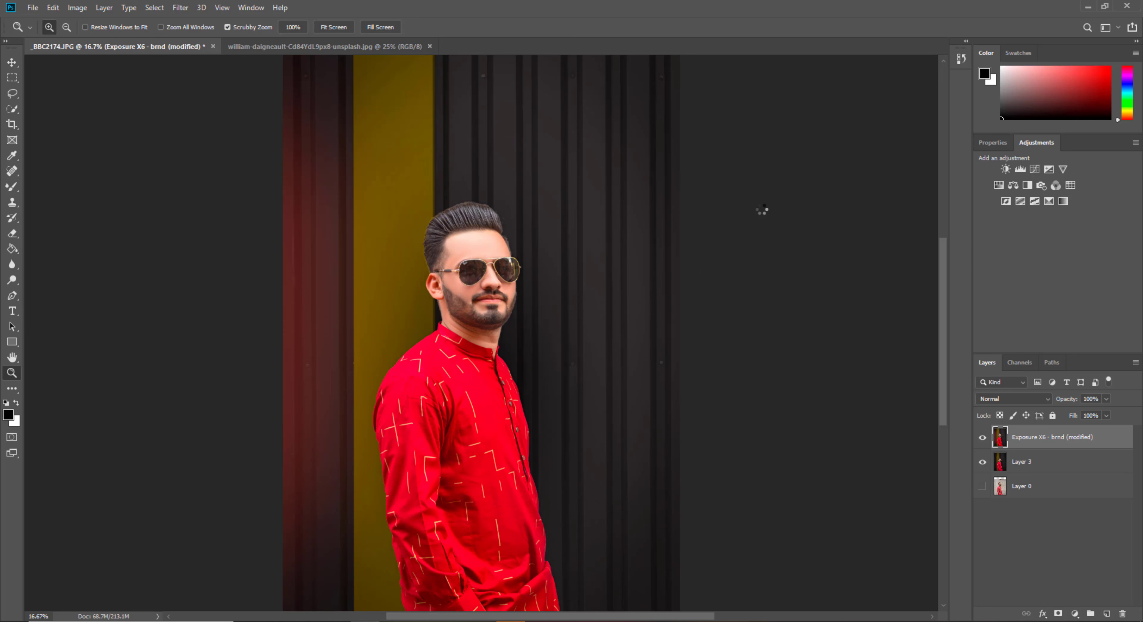
# Fit the image on screen, hide the upper layers, and shift the grey-wall Layer 0 photo upward
pyautogui.scroll(-1, 559, 246)
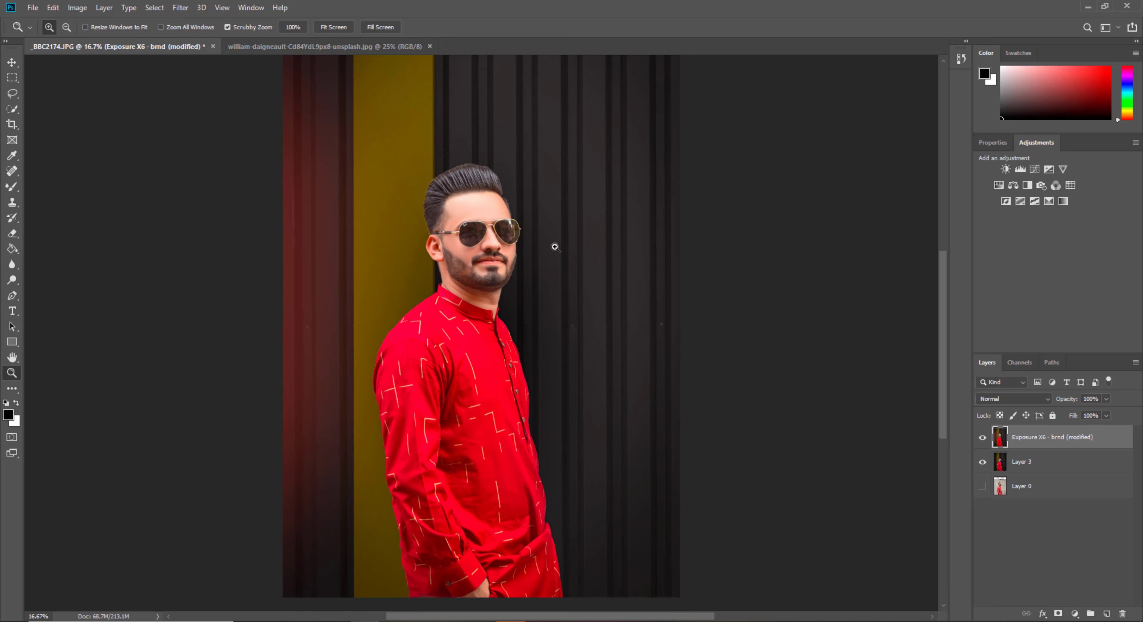
pyautogui.rightClick(556, 244)
pyautogui.click(572, 248)
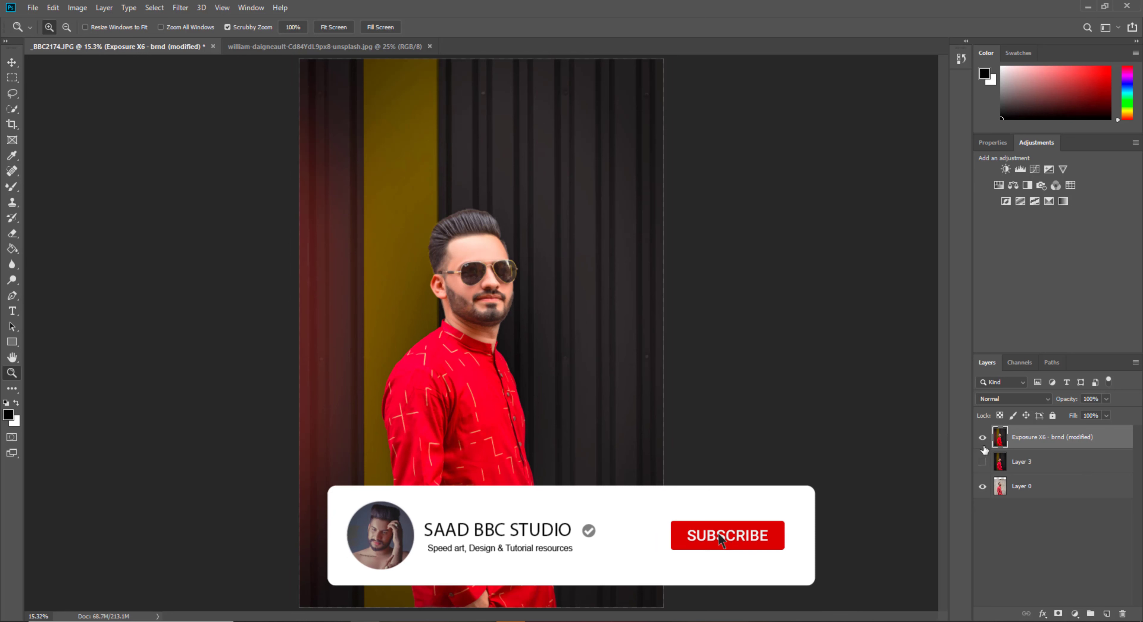
pyautogui.moveTo(982, 462); pyautogui.dragTo(982, 437)
pyautogui.press('v')
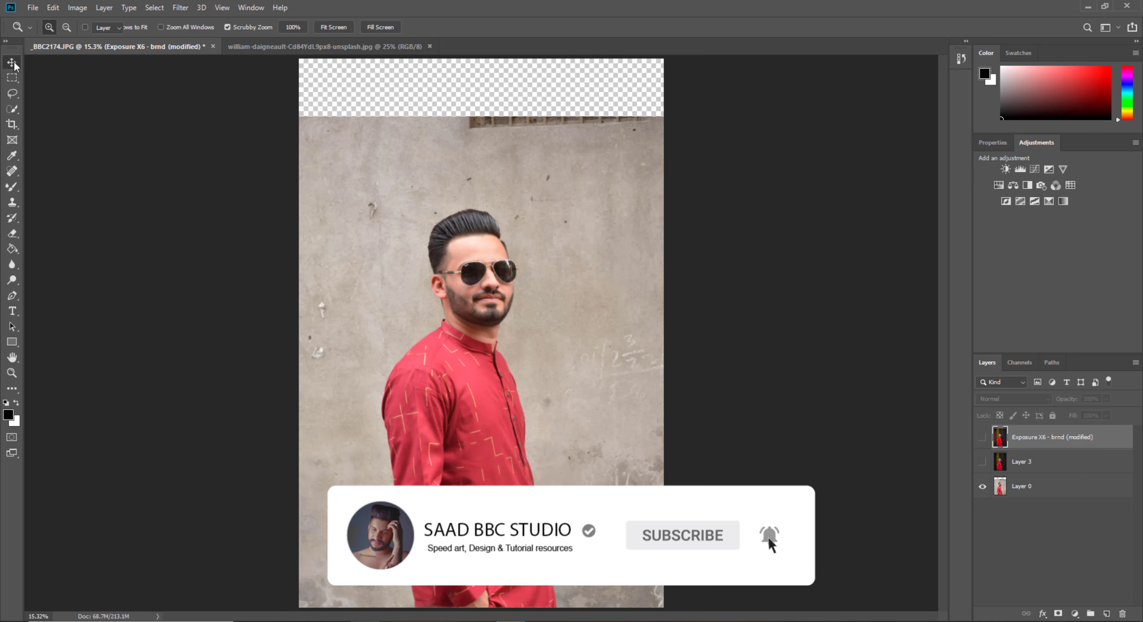
pyautogui.click(1021, 486)
pyautogui.moveTo(493, 268)
pyautogui.mouseDown()
pyautogui.moveTo(493, 189)
pyautogui.moveTo(494, 210)
pyautogui.mouseUp()
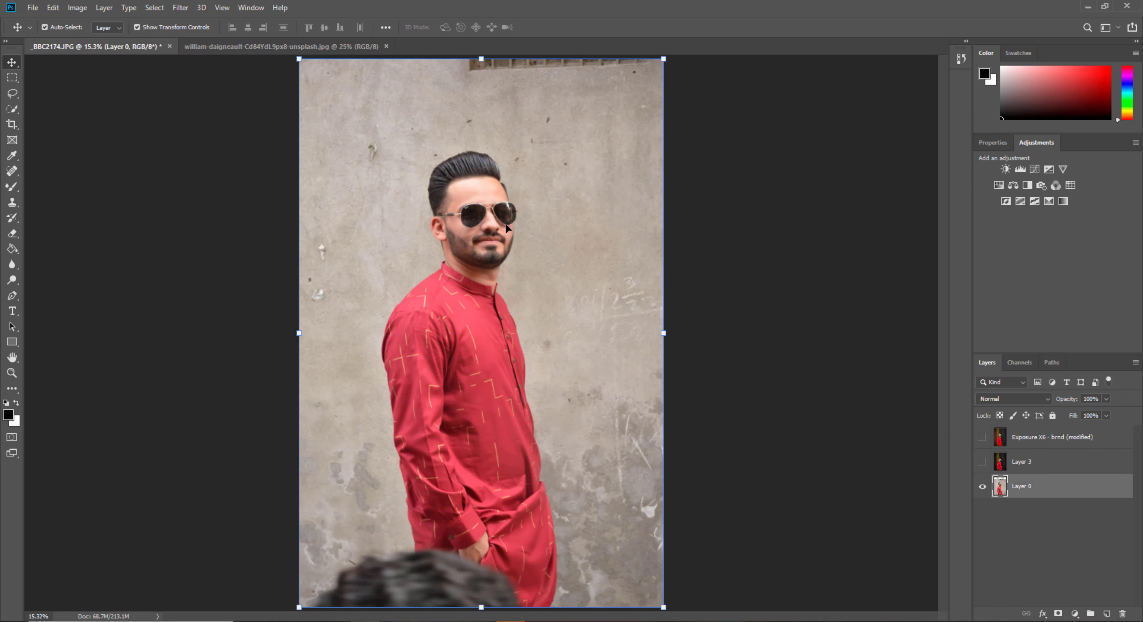
# Toggle Layer 3 and Exposure X6 visibility to compare, leaving Layer 3 hidden and the grade visible
pyautogui.click(982, 462)
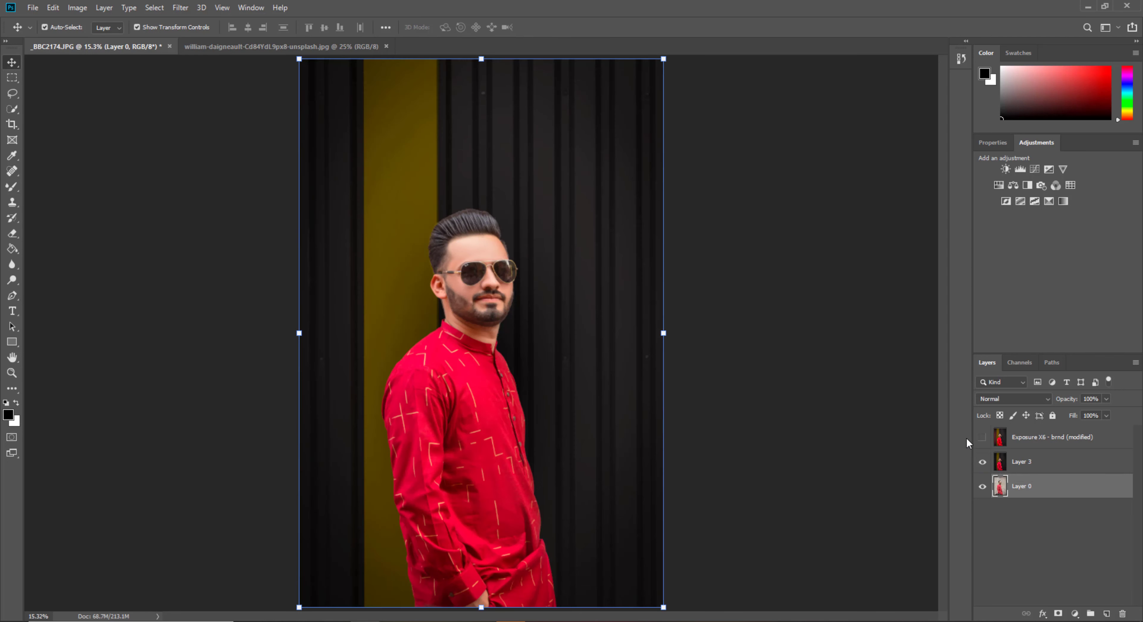
pyautogui.click(982, 438)
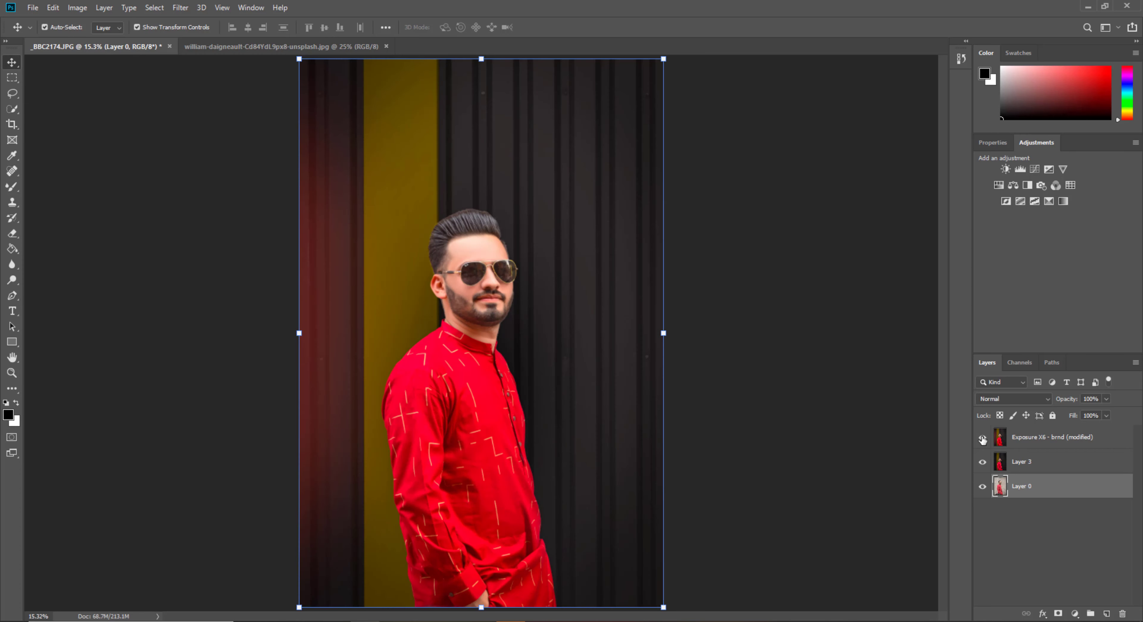
pyautogui.click(982, 461)
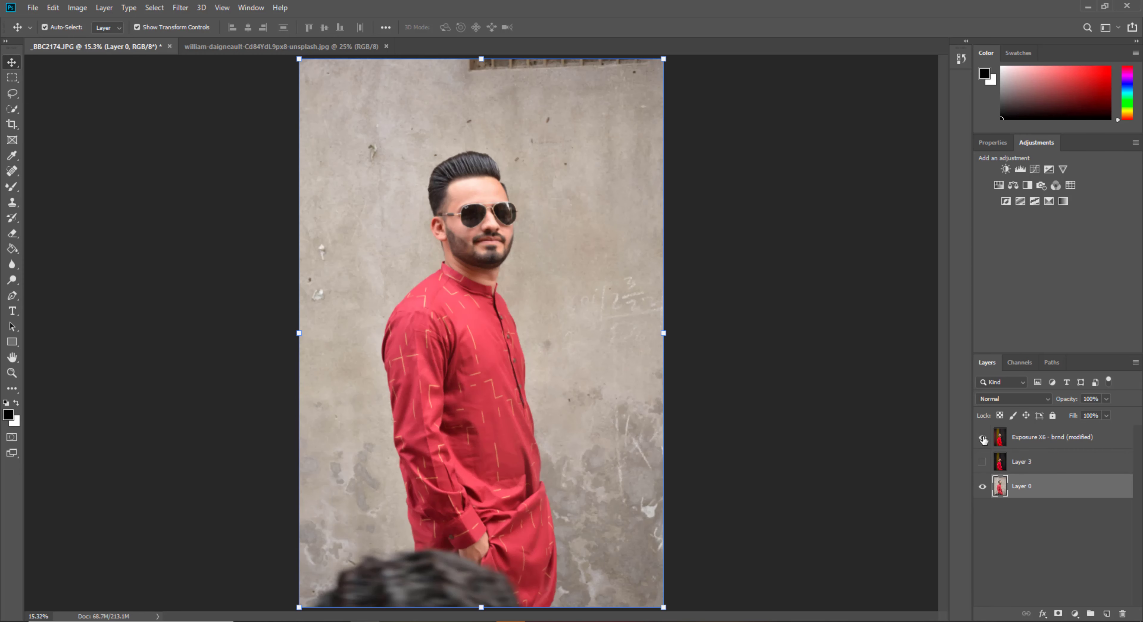
pyautogui.click(982, 438)
pyautogui.click(982, 438)
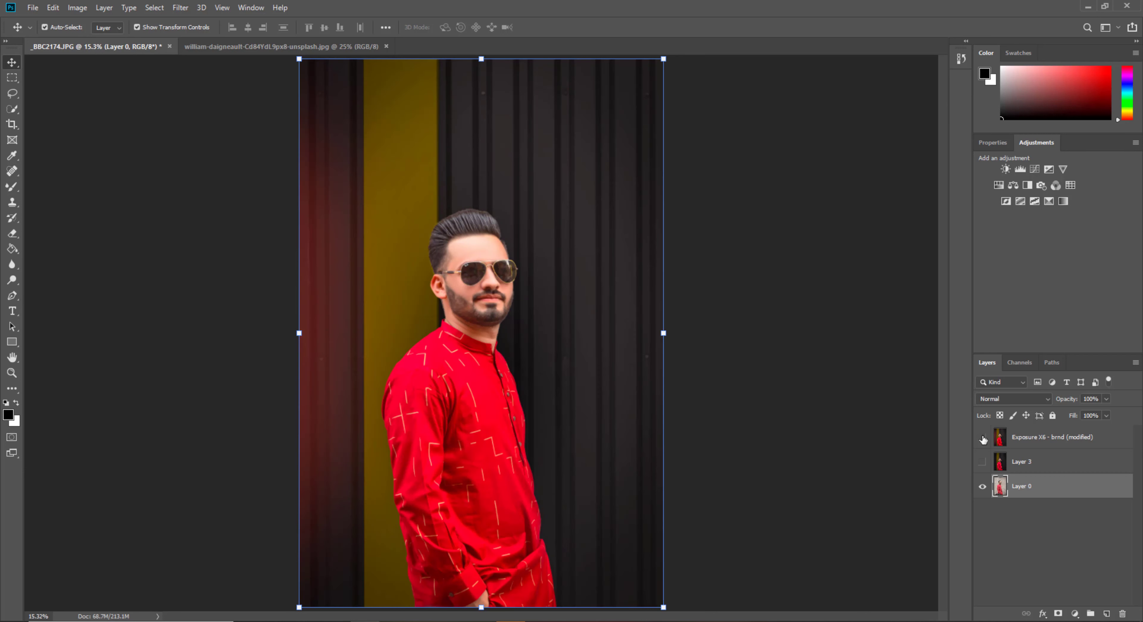
pyautogui.click(982, 439)
# Minimize Photoshop to reveal the Windows desktop with the _BBC2174 photo
pyautogui.click(1088, 7)
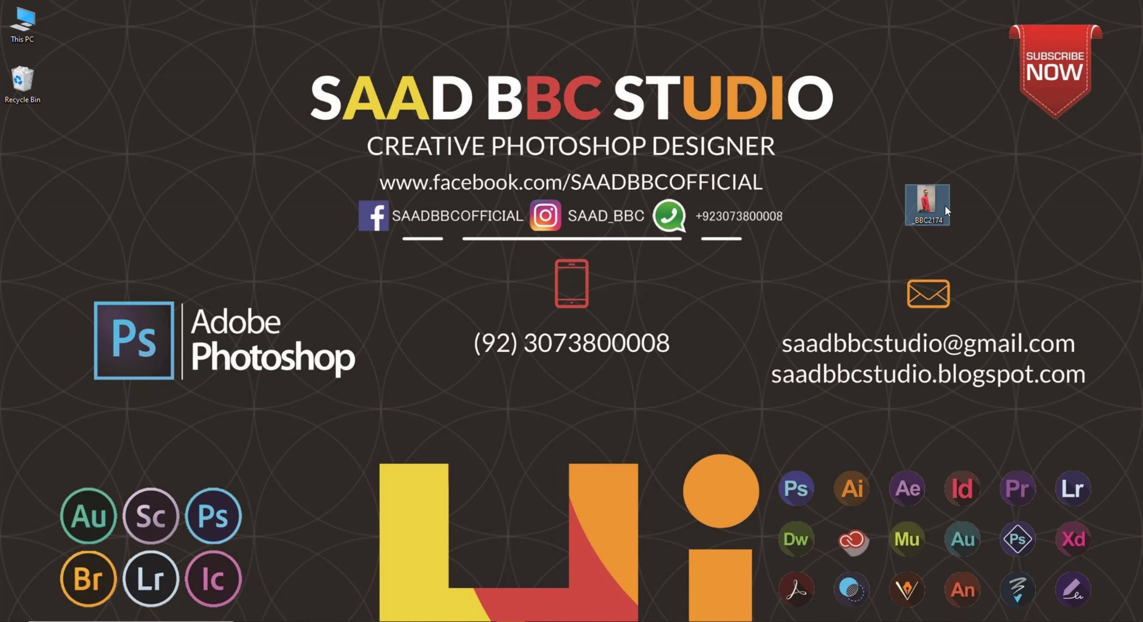